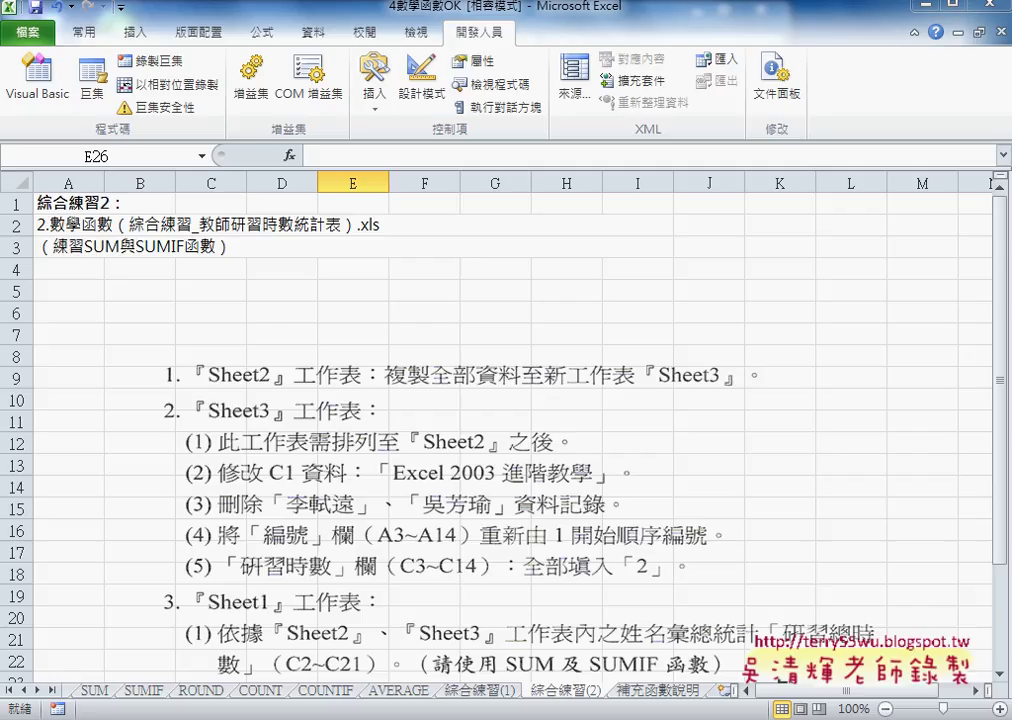
Step: Circle the 綜合練習(2) sheet tab with an annotation, then clear it
left_click_drag(598, 702, 596, 700)
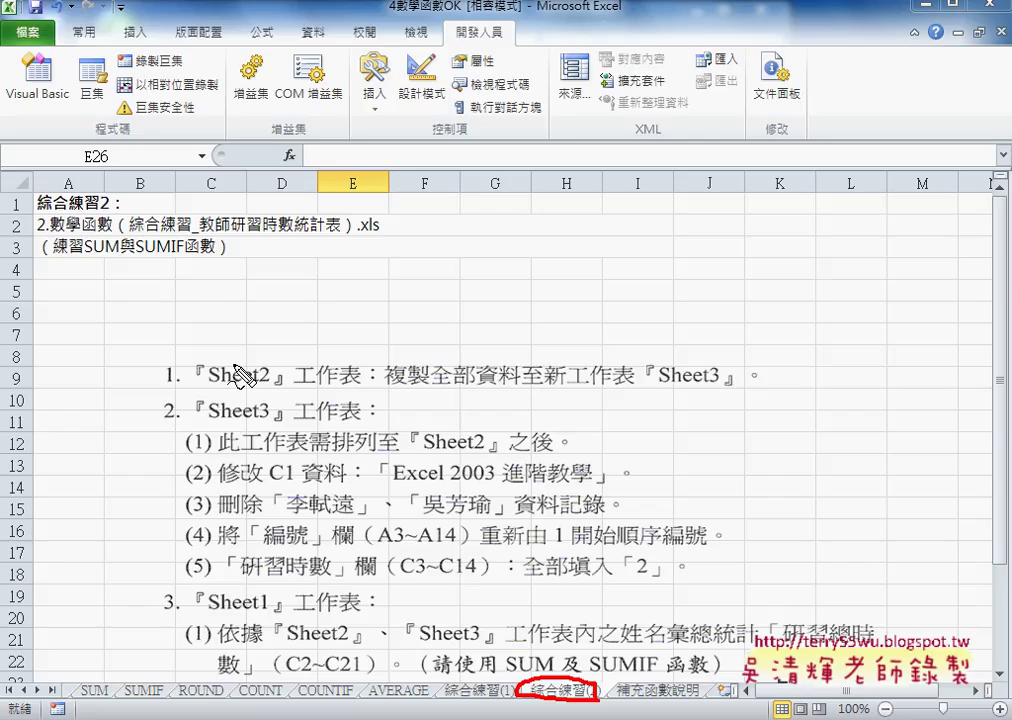
key("Escape")
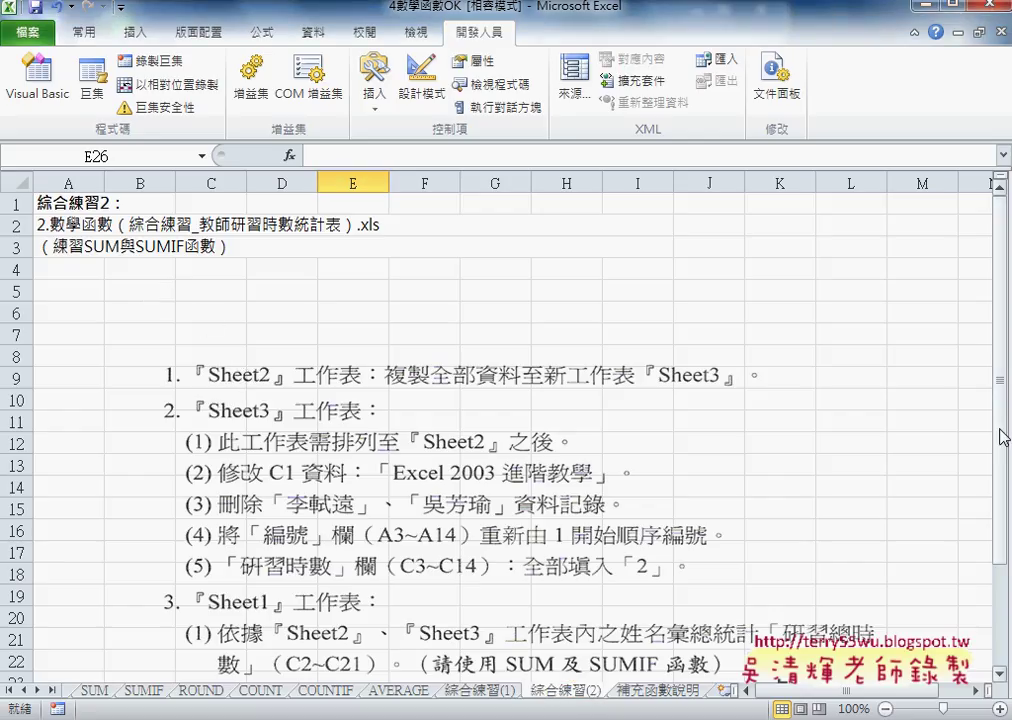
left_click_drag(1003, 437, 1003, 547)
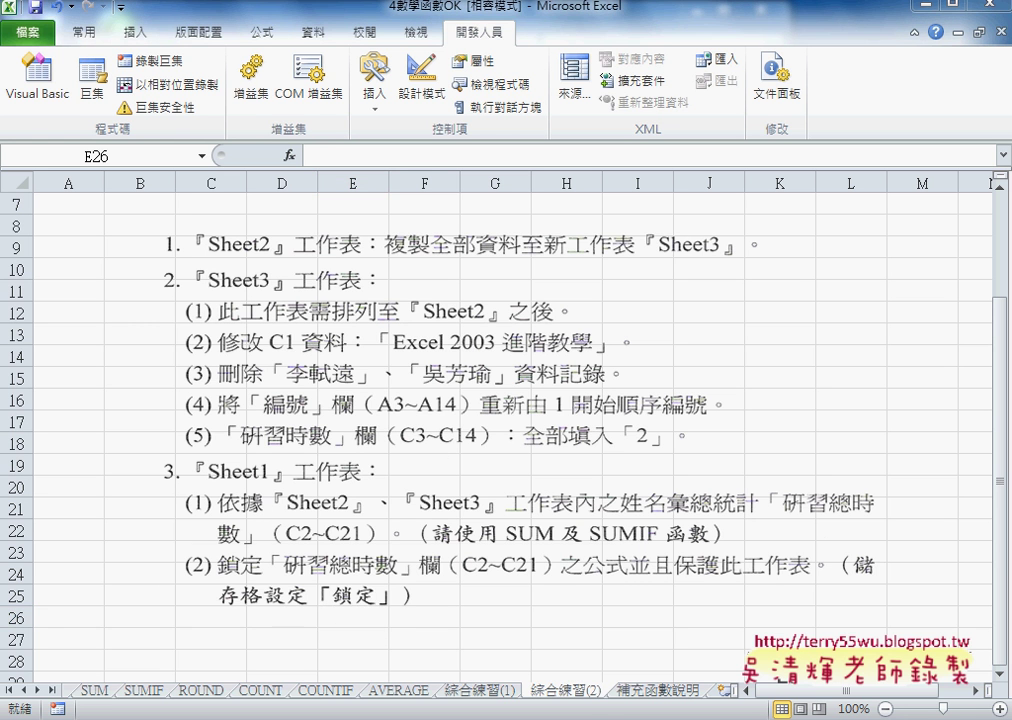
Step: In the other workbook, copy Sheet2 to the end and name the copy Sheet3
mouse_move(463, 700)
left_click(499, 644)
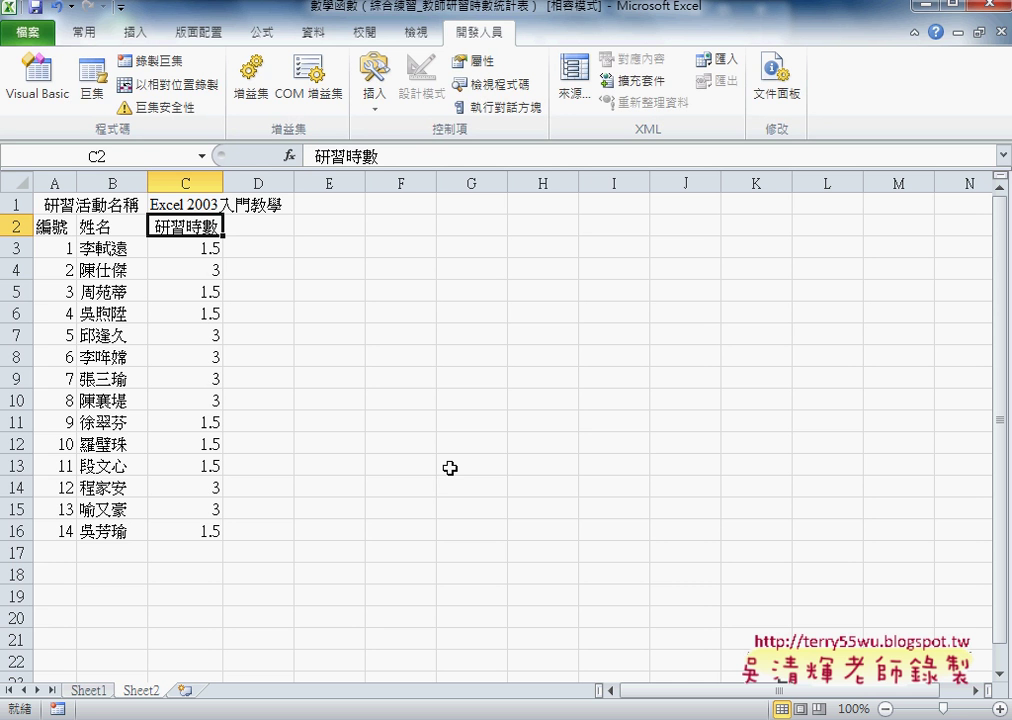
right_click(140, 690)
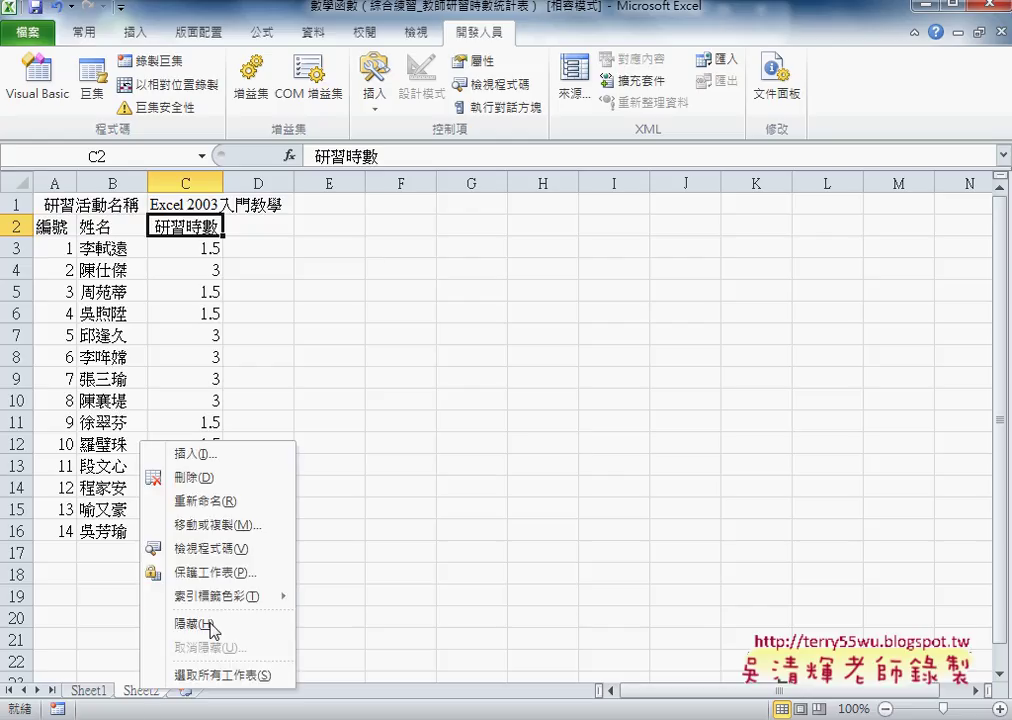
left_click(240, 525)
left_click(125, 519)
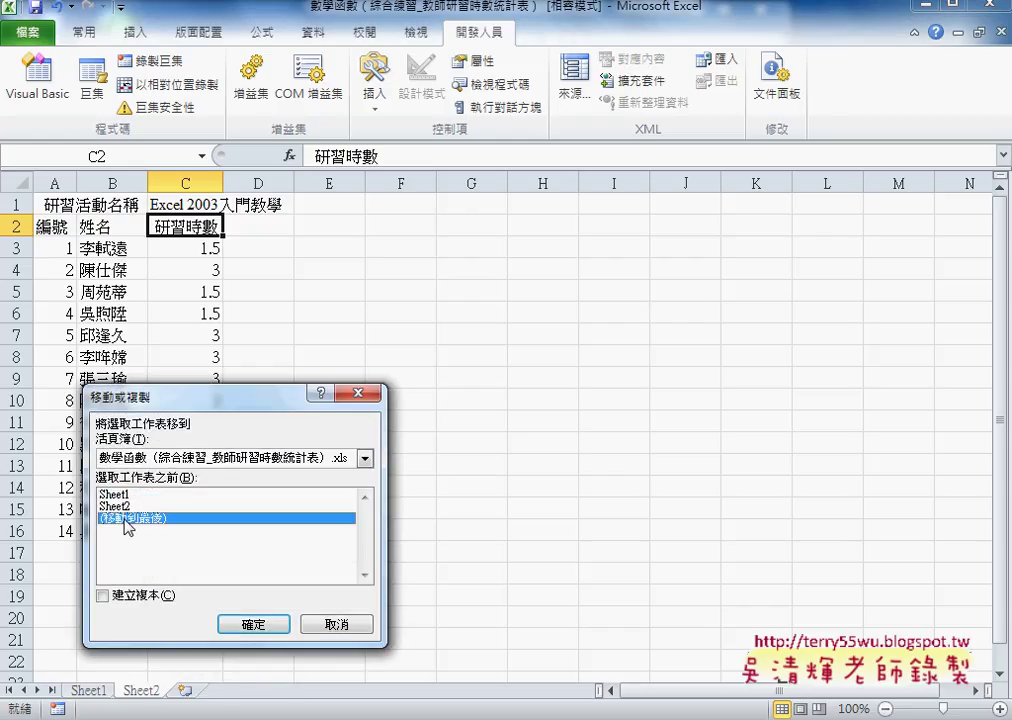
left_click(103, 595)
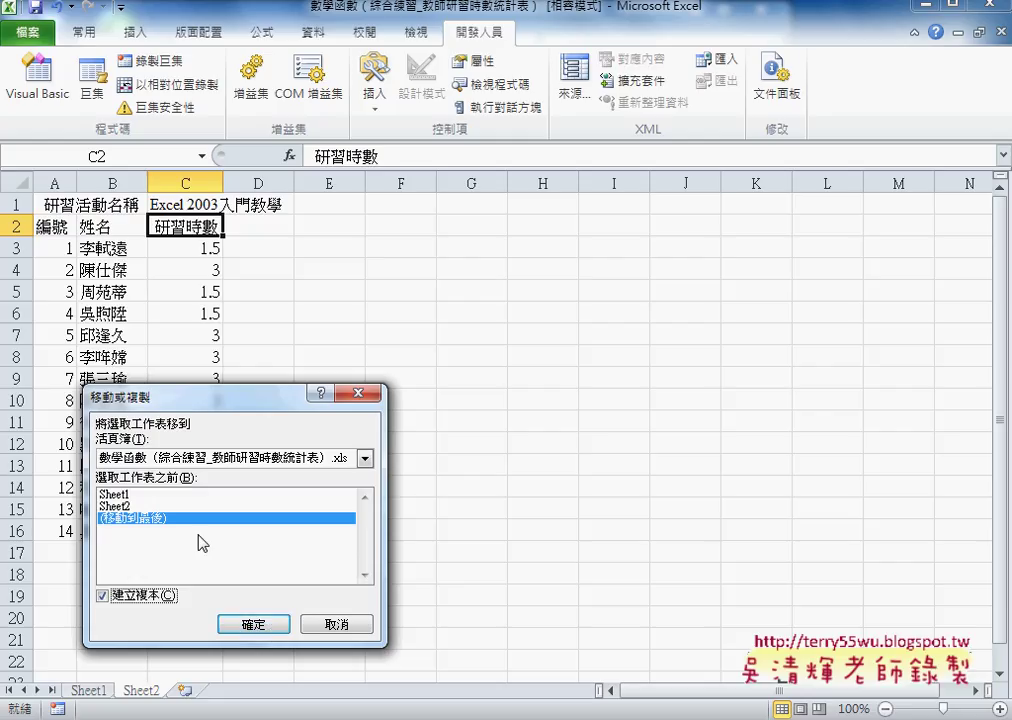
left_click(253, 624)
double_click(205, 690)
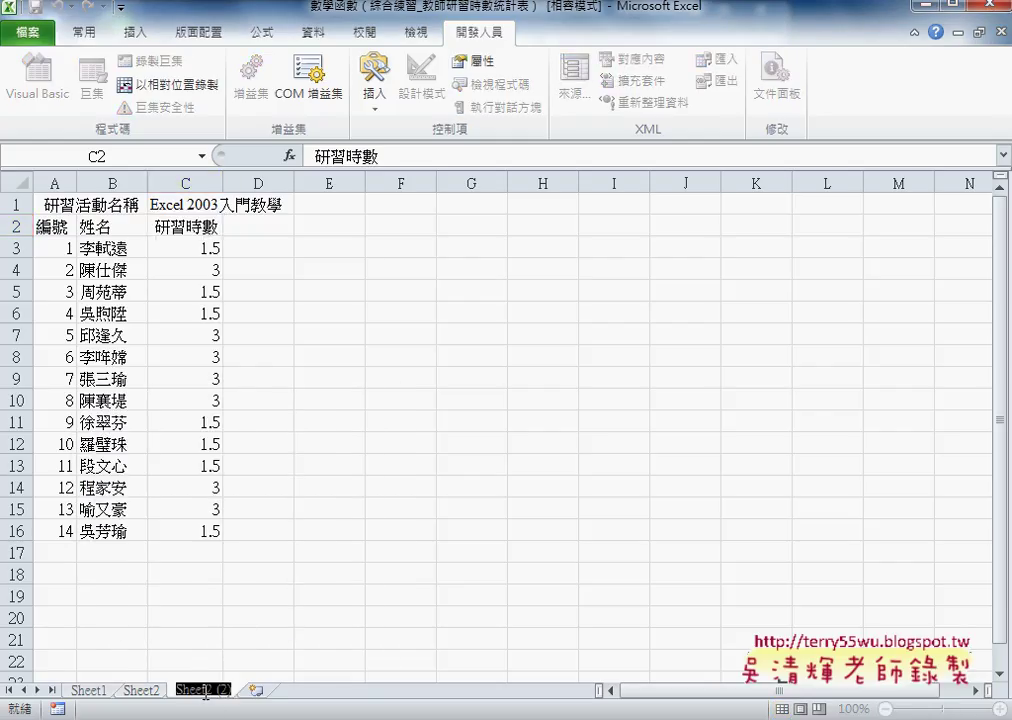
left_click_drag(205, 690, 241, 688)
type("3")
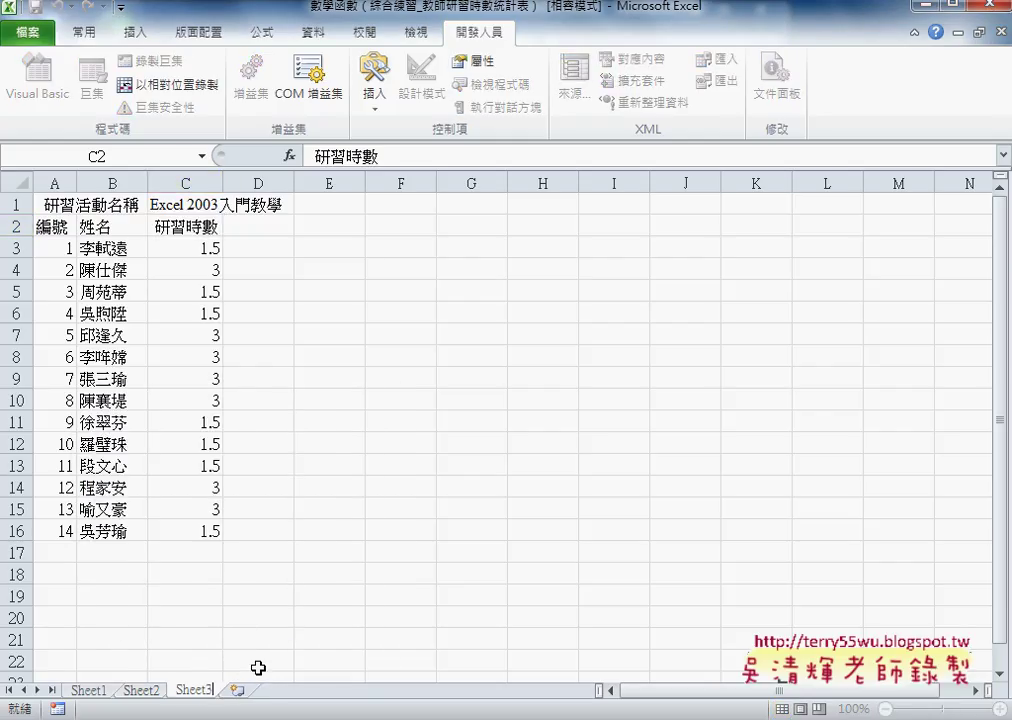
key("Return")
Step: Change C1's title from 入門 to 進階 so it reads 'Excel 2003進階教學'
left_click(210, 204)
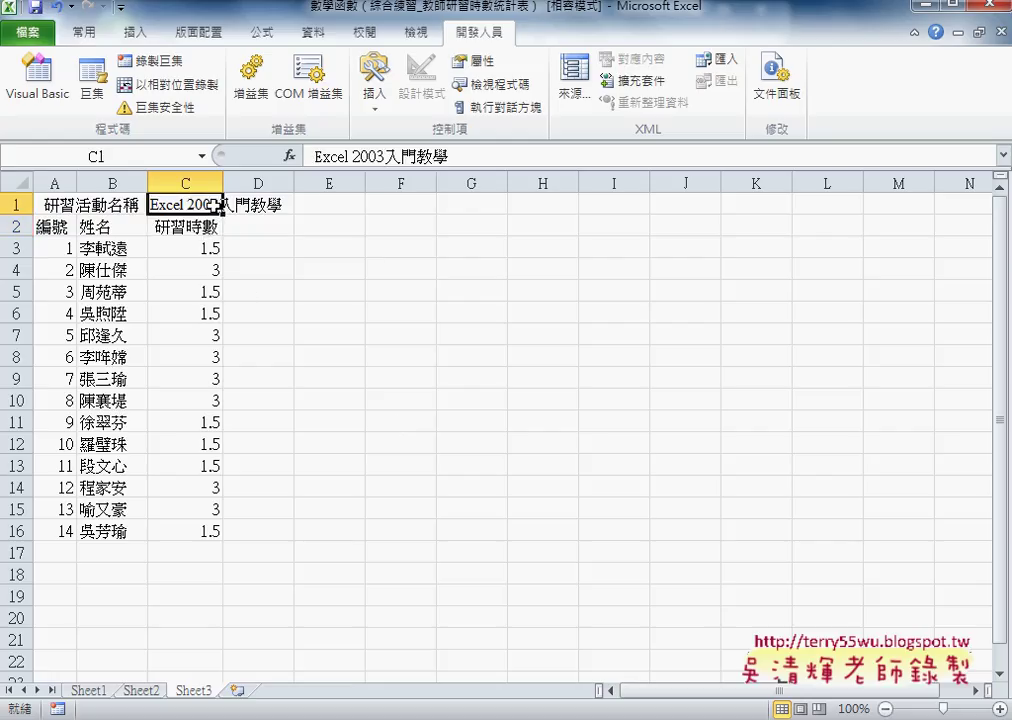
left_click_drag(385, 157, 415, 157)
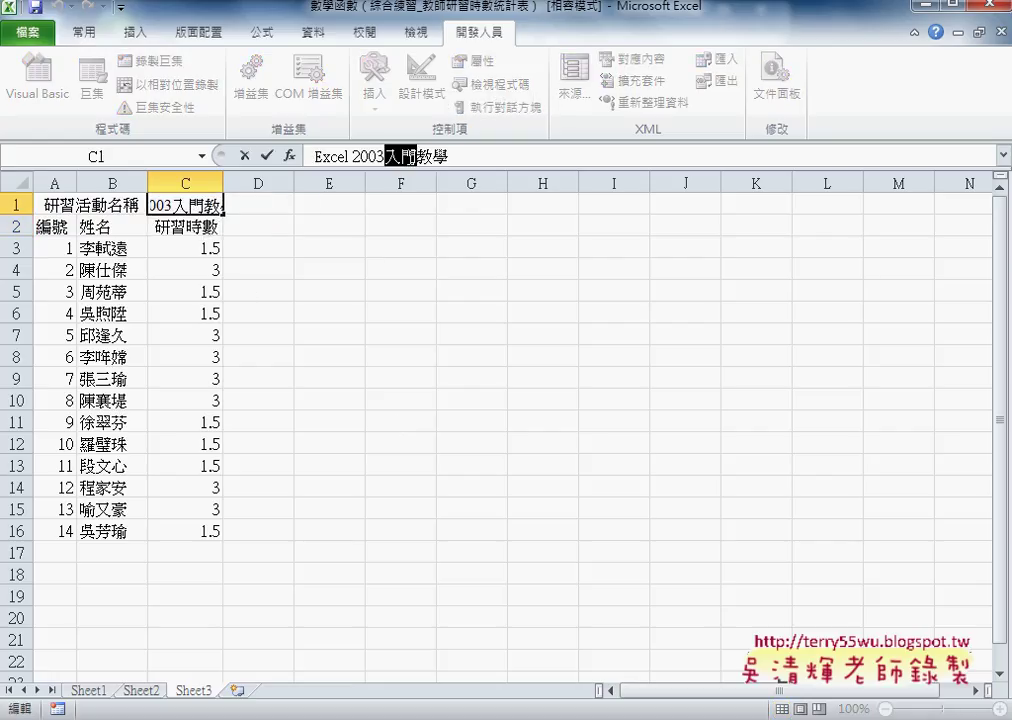
type("ㄐㄧㄣ")
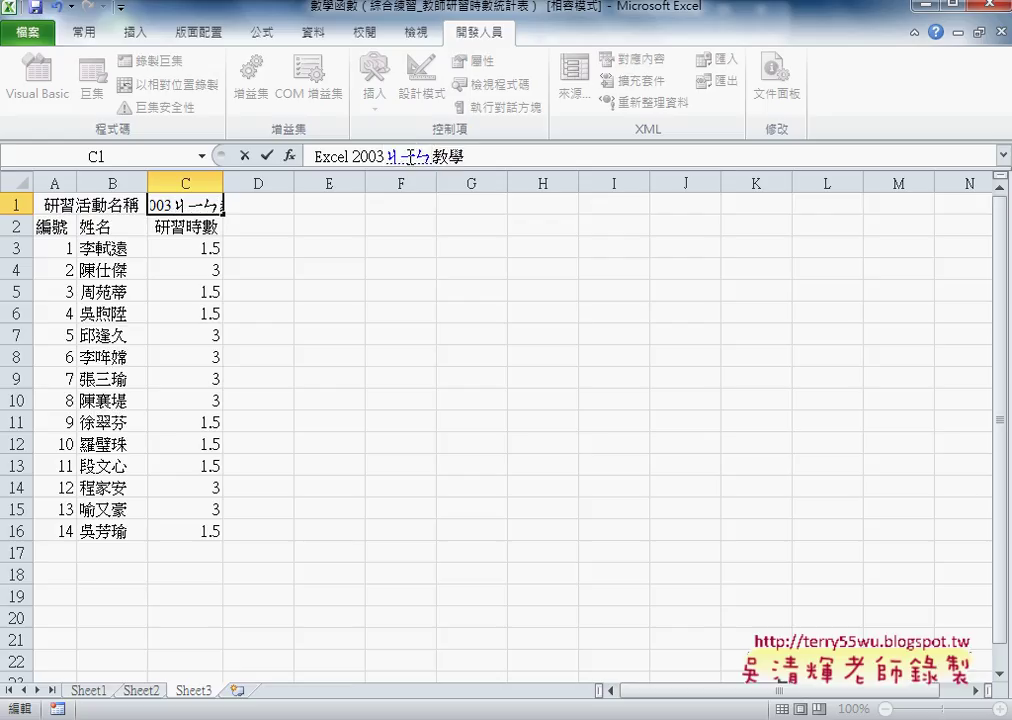
type("4")
type("ㄐㄧㄝ")
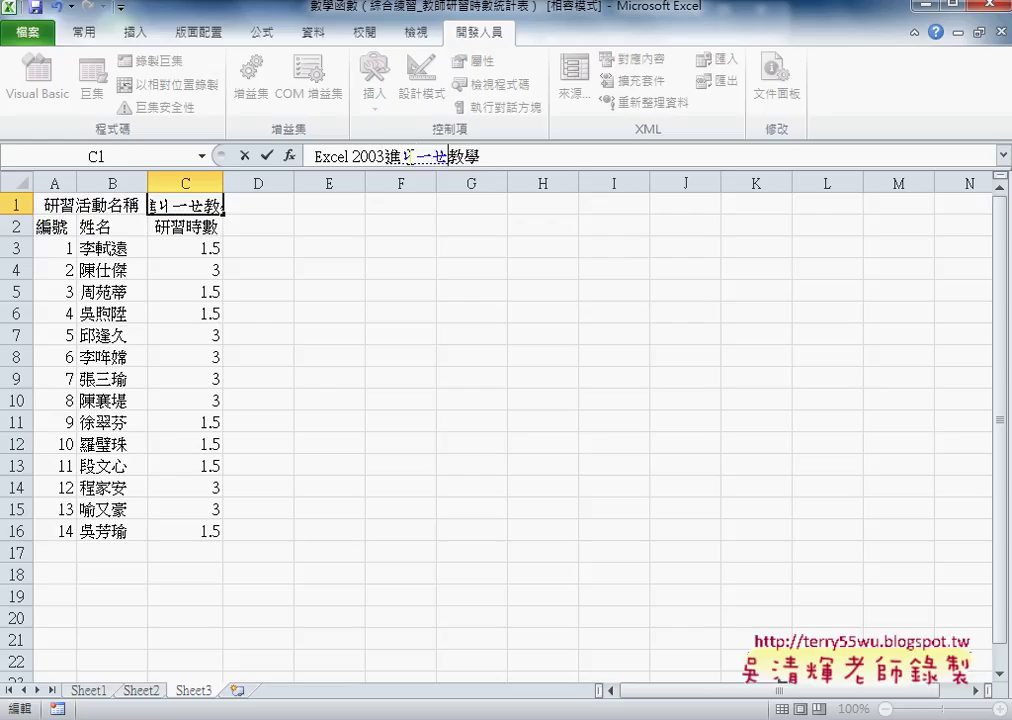
key("space")
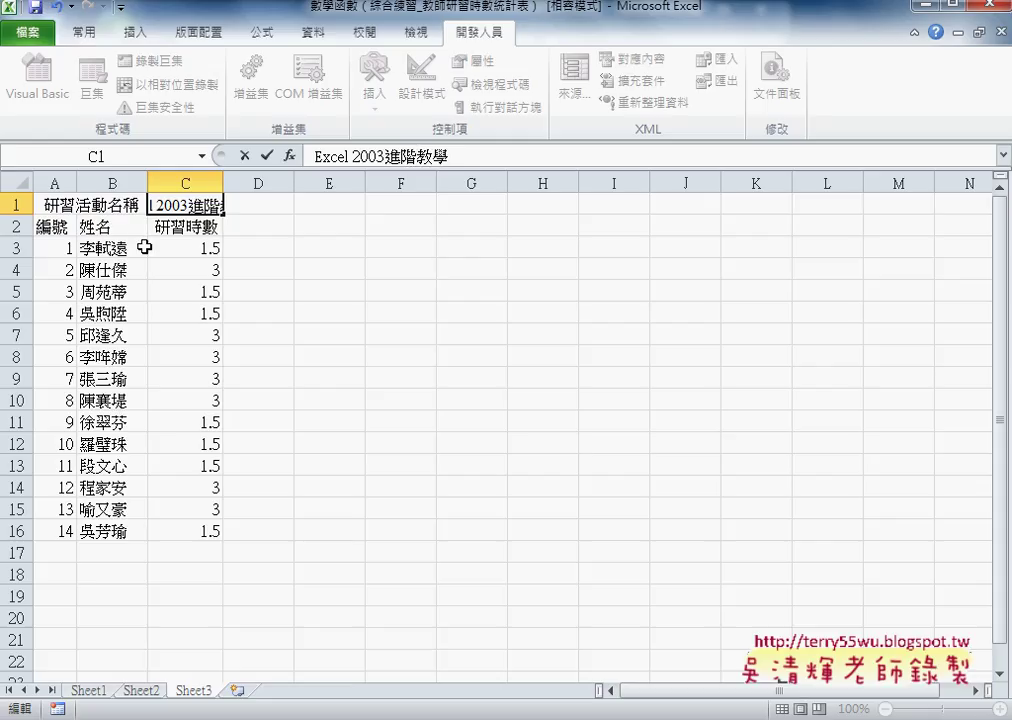
left_click(14, 248)
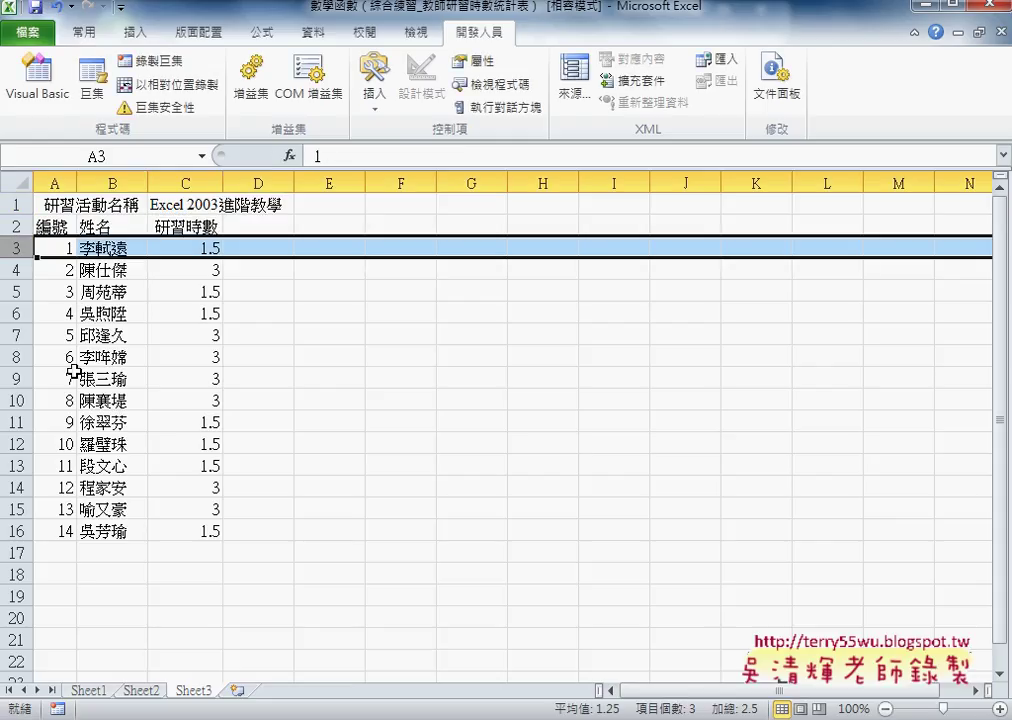
Step: Delete rows 3 and 16, the first and last participant records
left_click(14, 530, "ctrl")
right_click(97, 531)
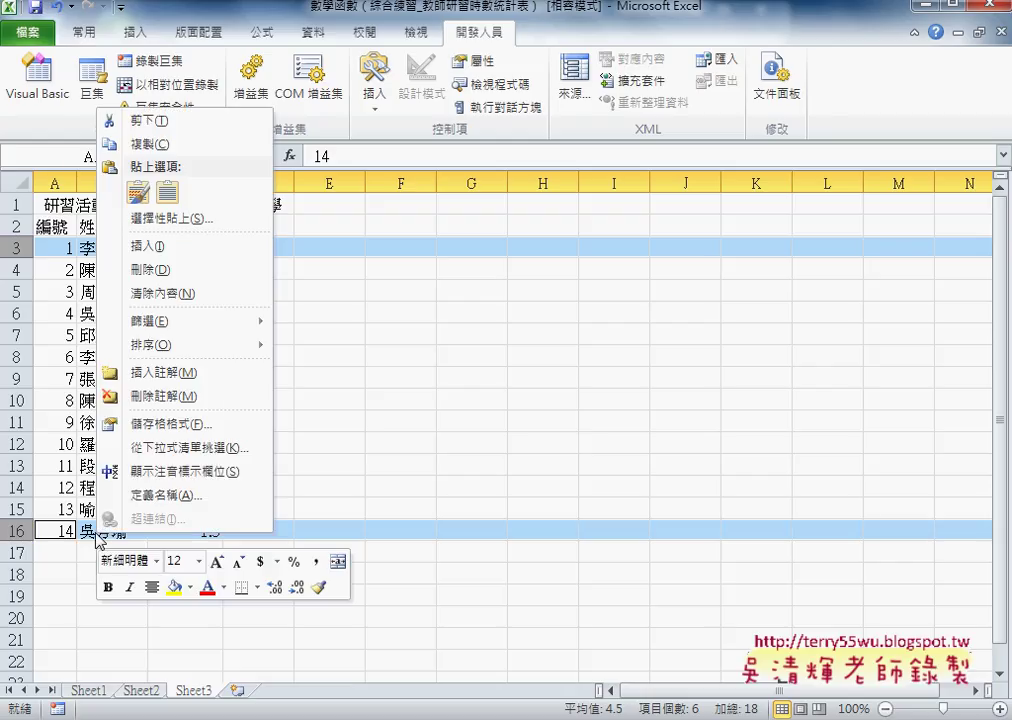
left_click(190, 270)
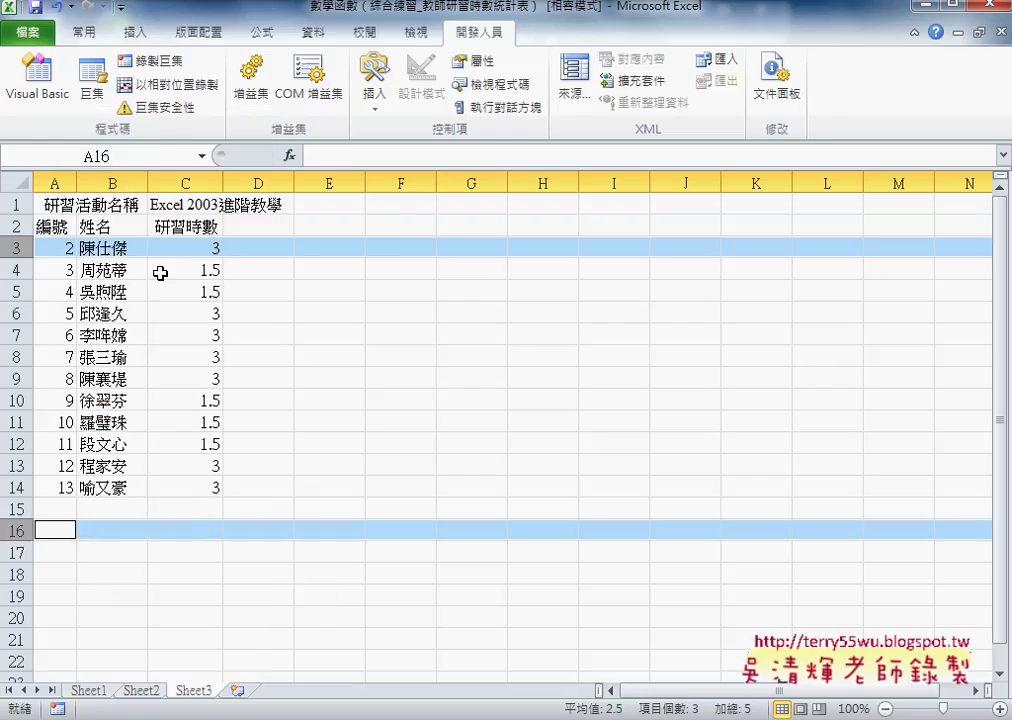
Step: Renumber A3:A14 as a 1 to 12 series
left_click_drag(55, 248, 55, 487)
key("Delete")
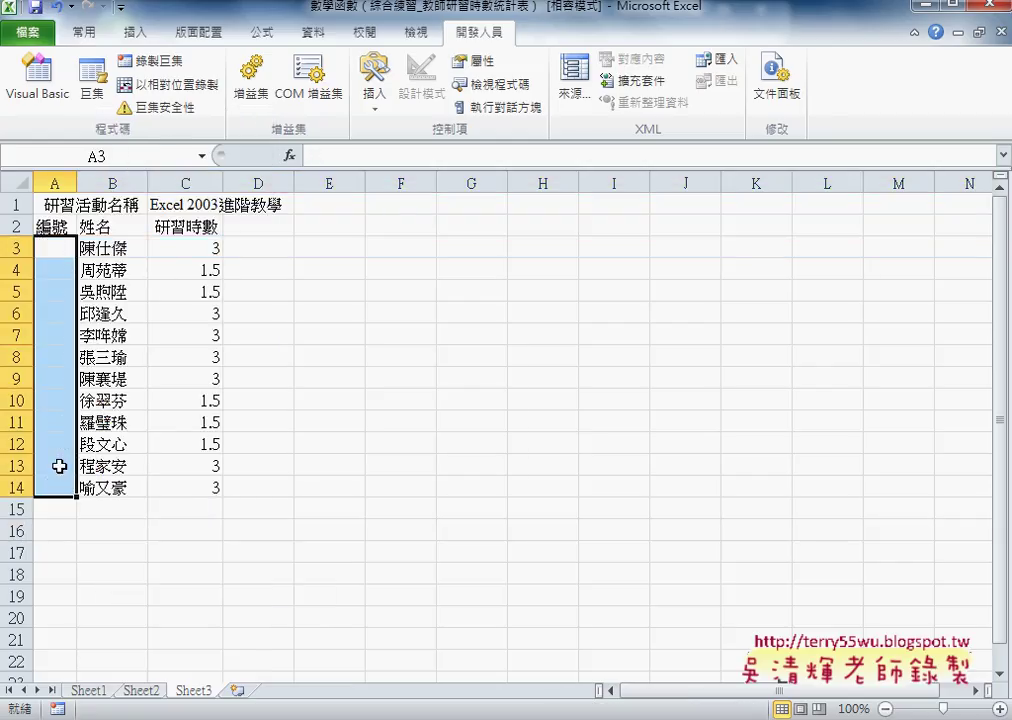
left_click(40, 248)
type("1")
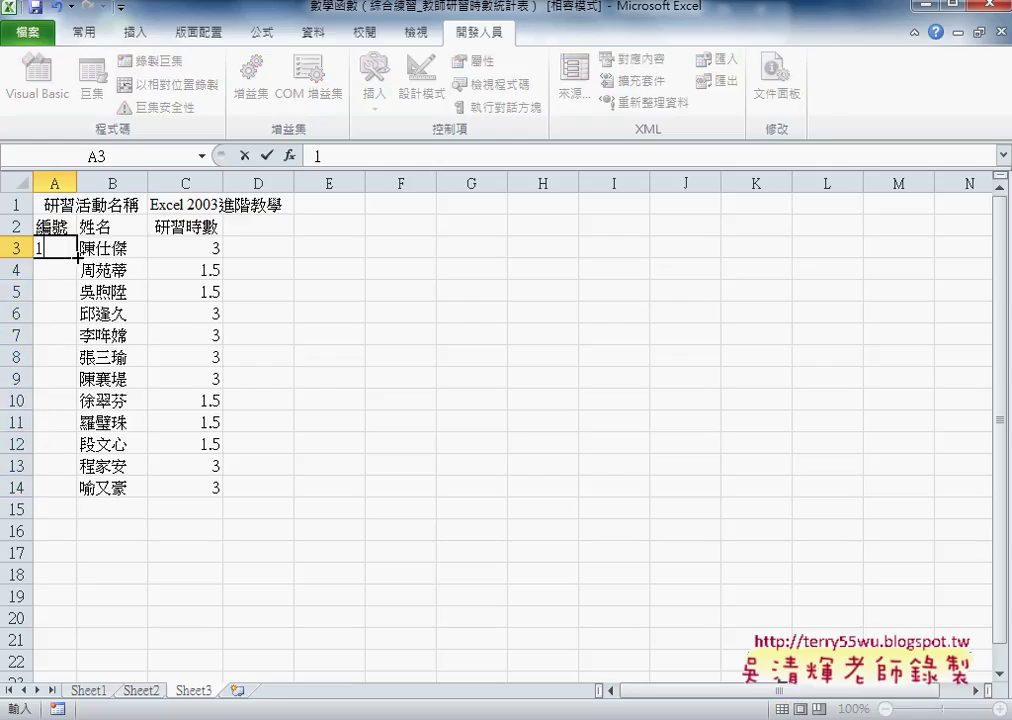
left_click_drag(77, 258, 77, 495)
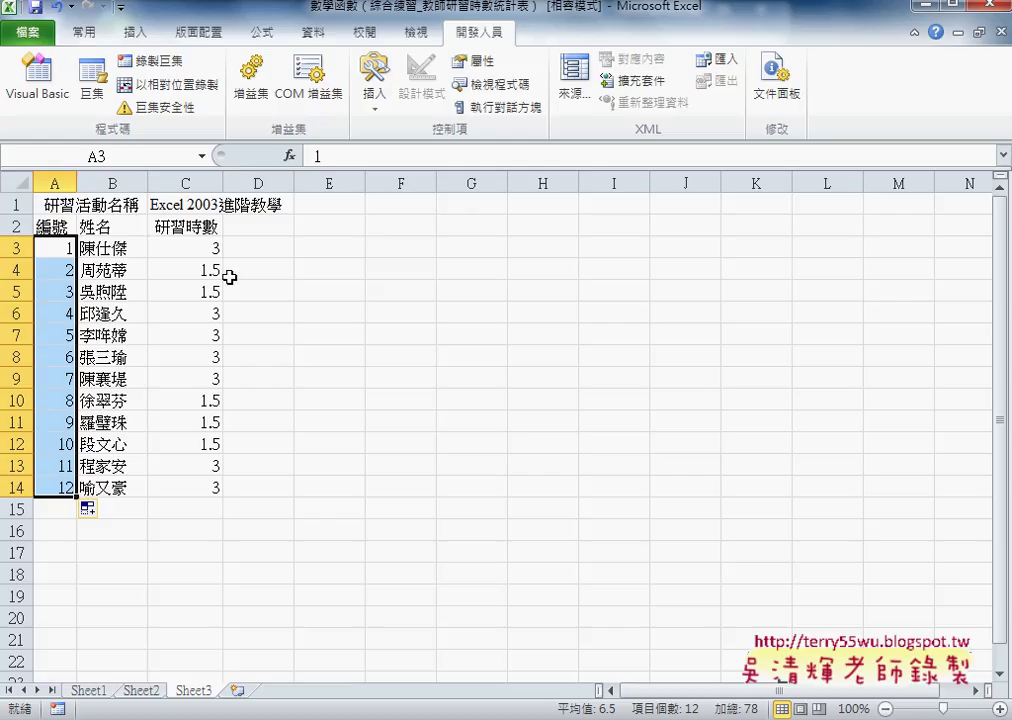
Step: Set every hour value in C3:C14 to 2, then return to Sheet2
left_click_drag(190, 248, 197, 488)
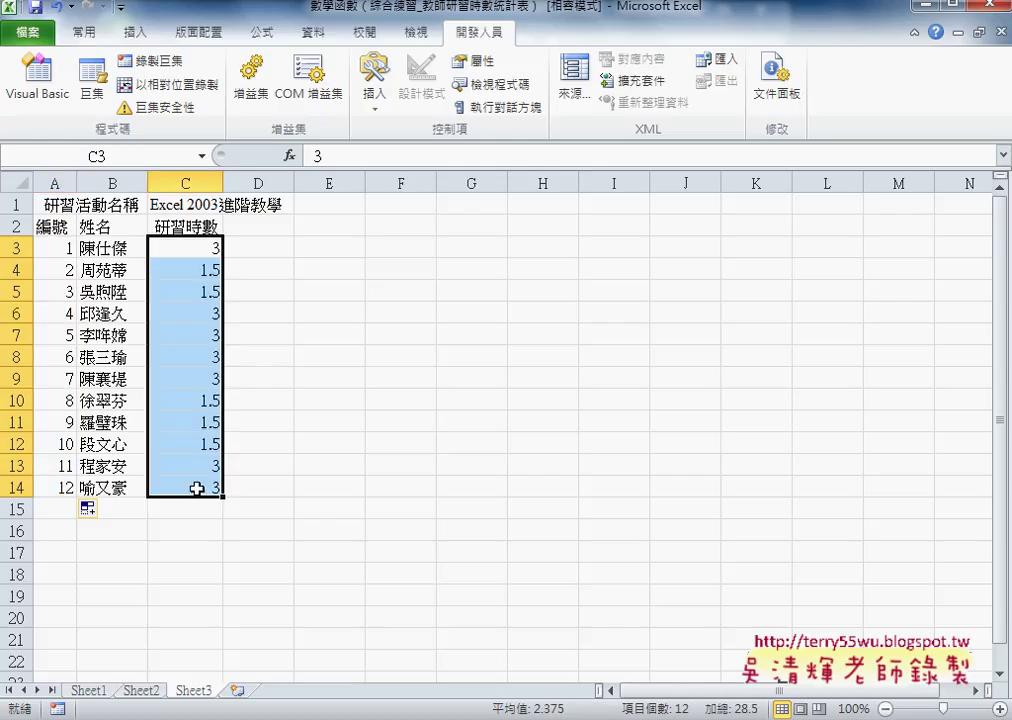
type("2")
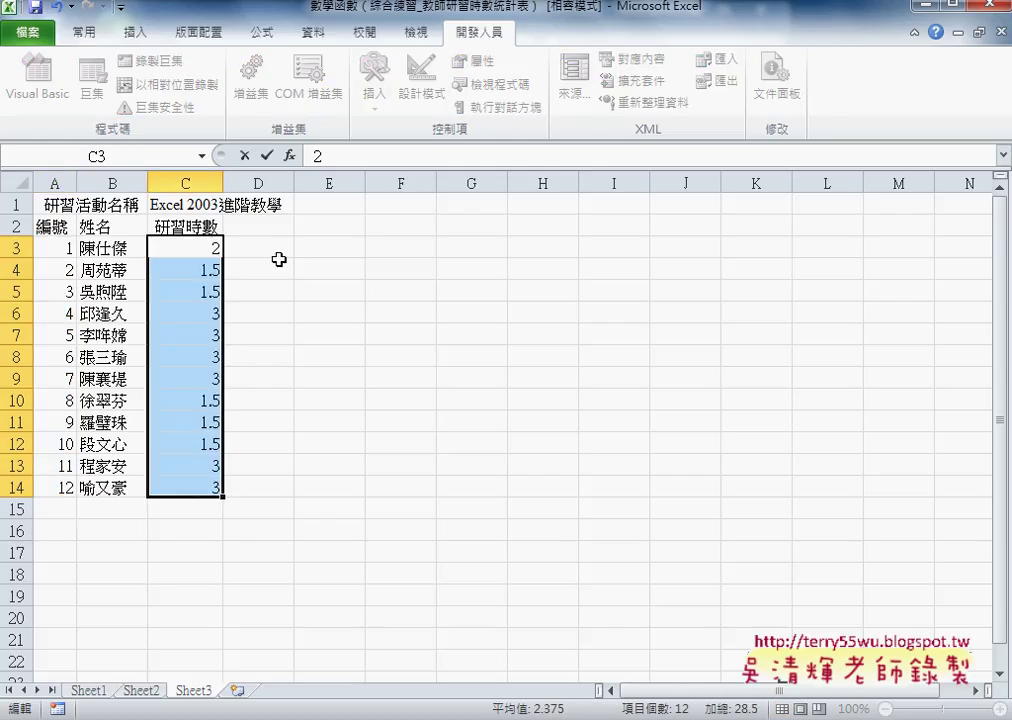
left_click(218, 255)
left_click_drag(222, 258, 216, 500)
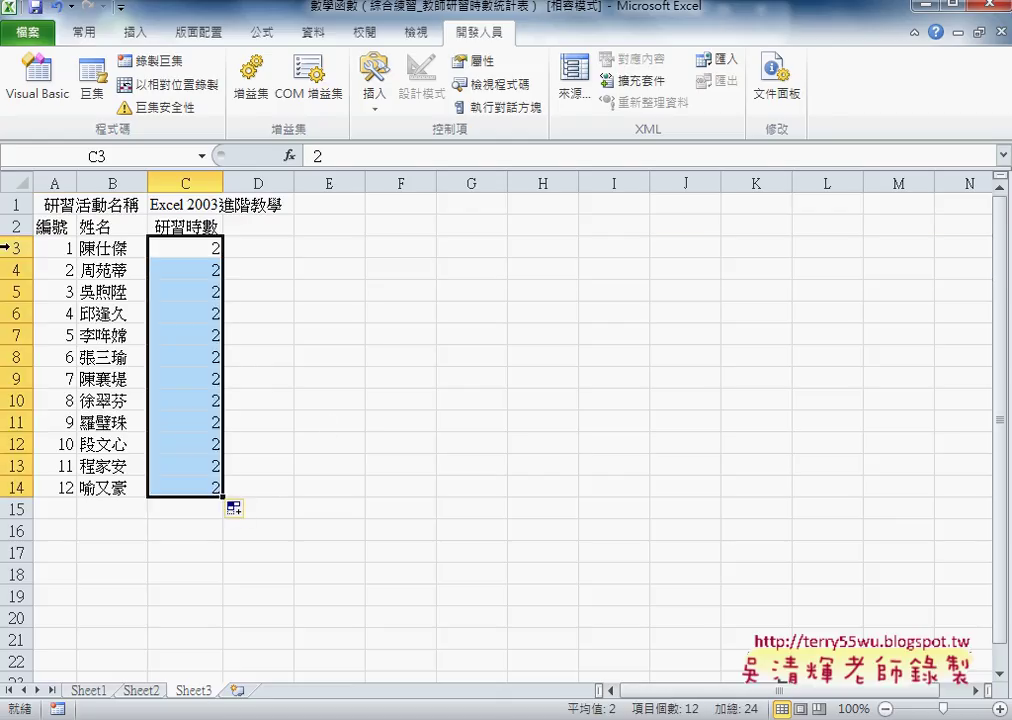
left_click_drag(8, 247, 15, 487)
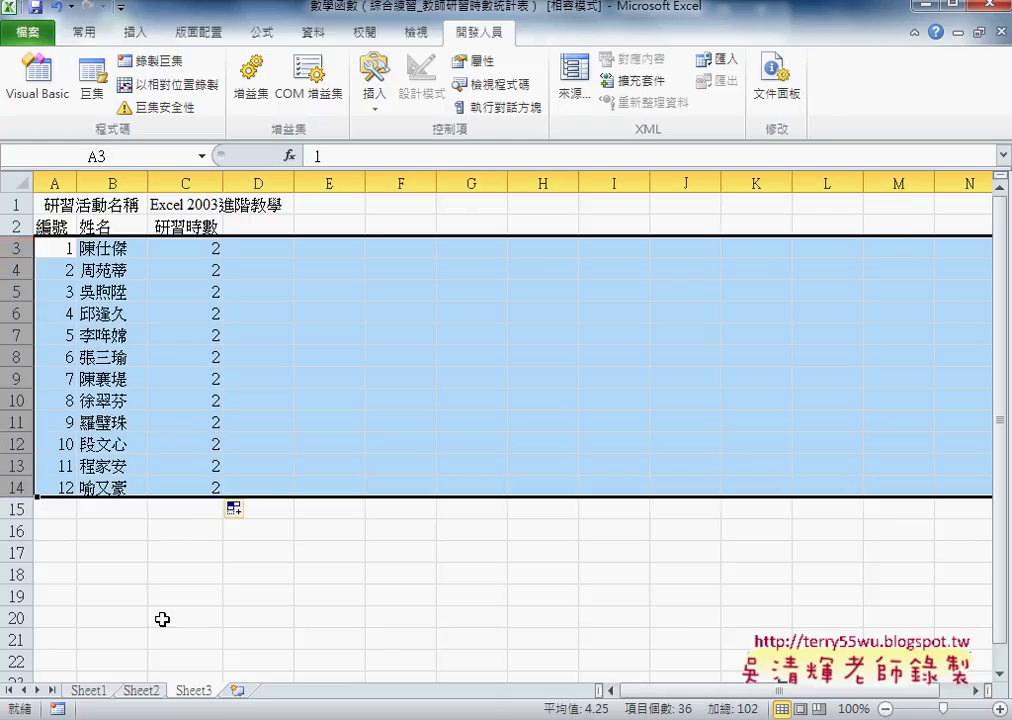
left_click(145, 697)
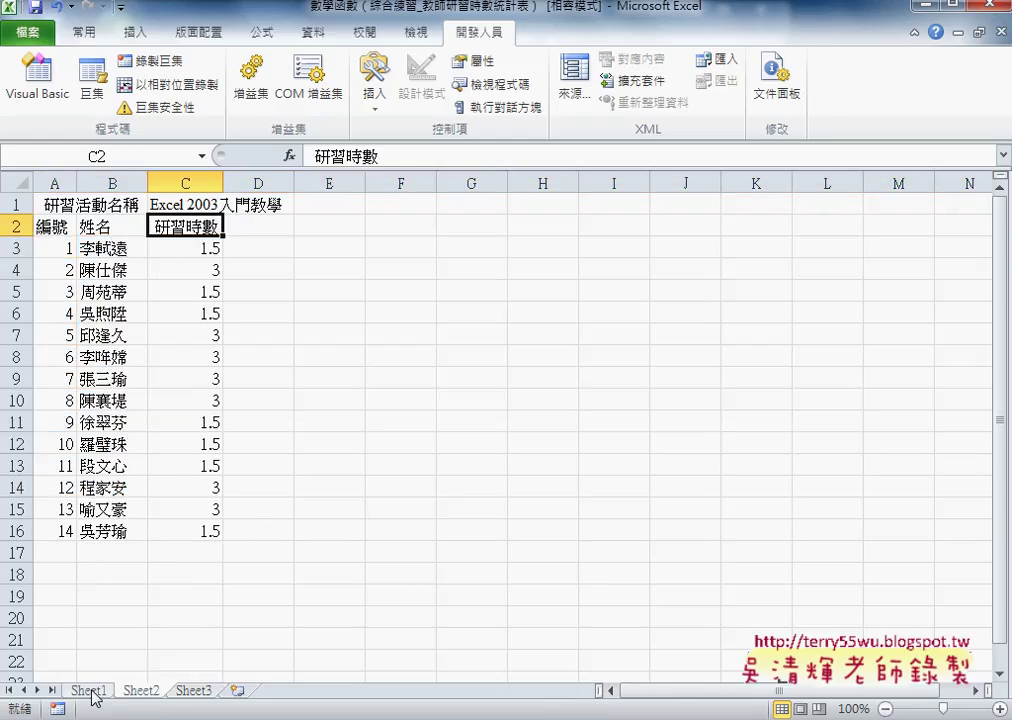
left_click(172, 200)
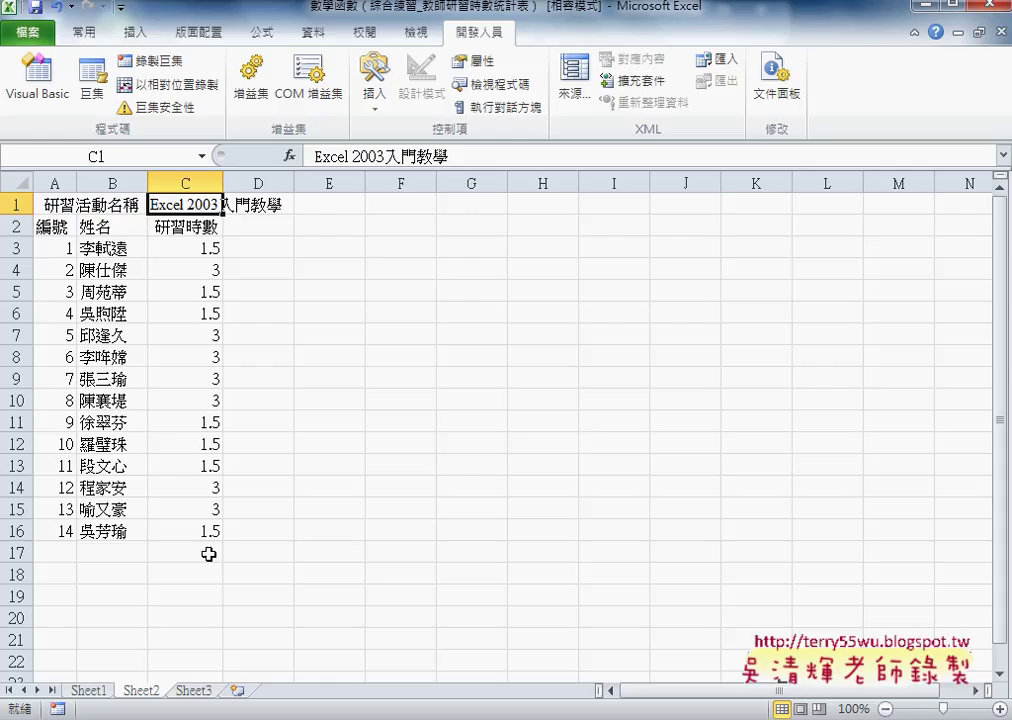
left_click(194, 691)
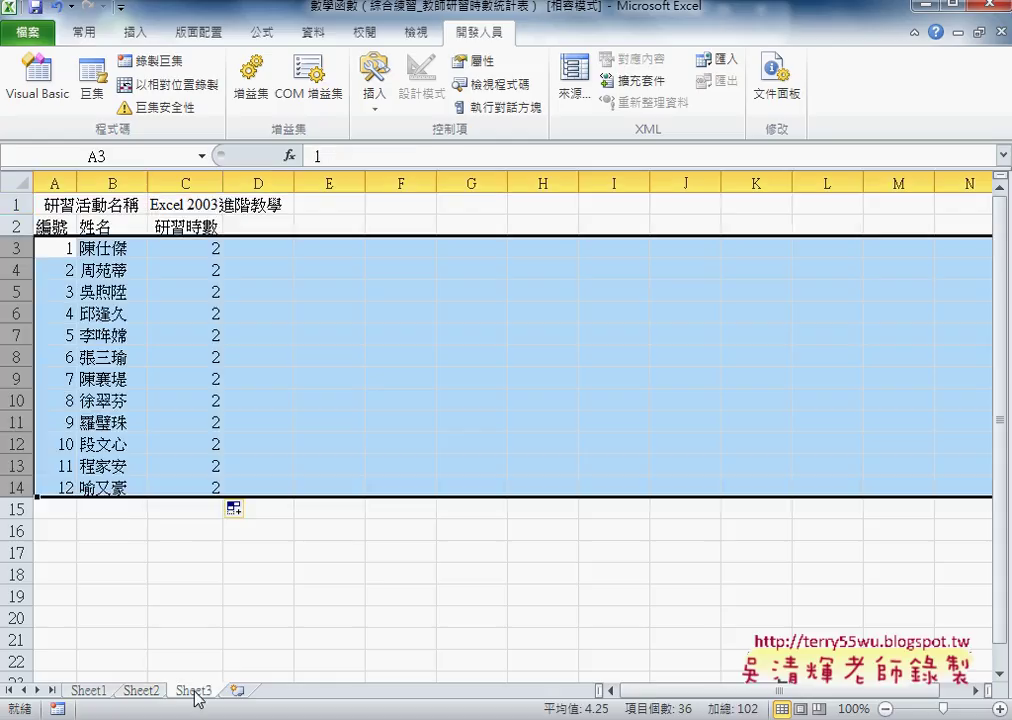
left_click(88, 694)
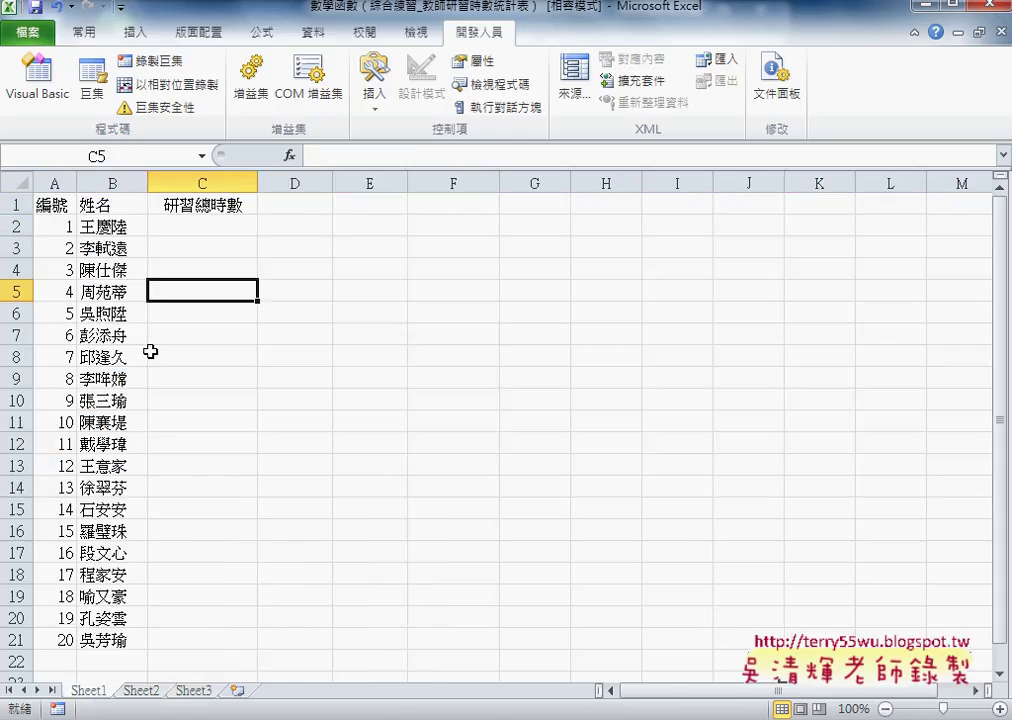
left_click_drag(214, 230, 202, 639)
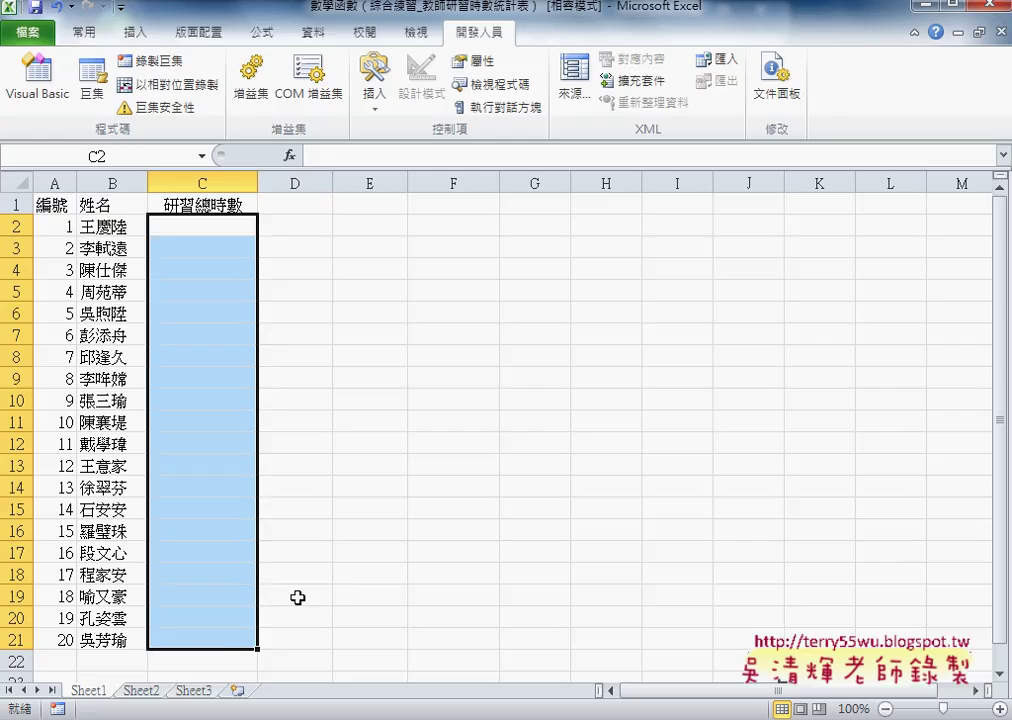
left_click(110, 248)
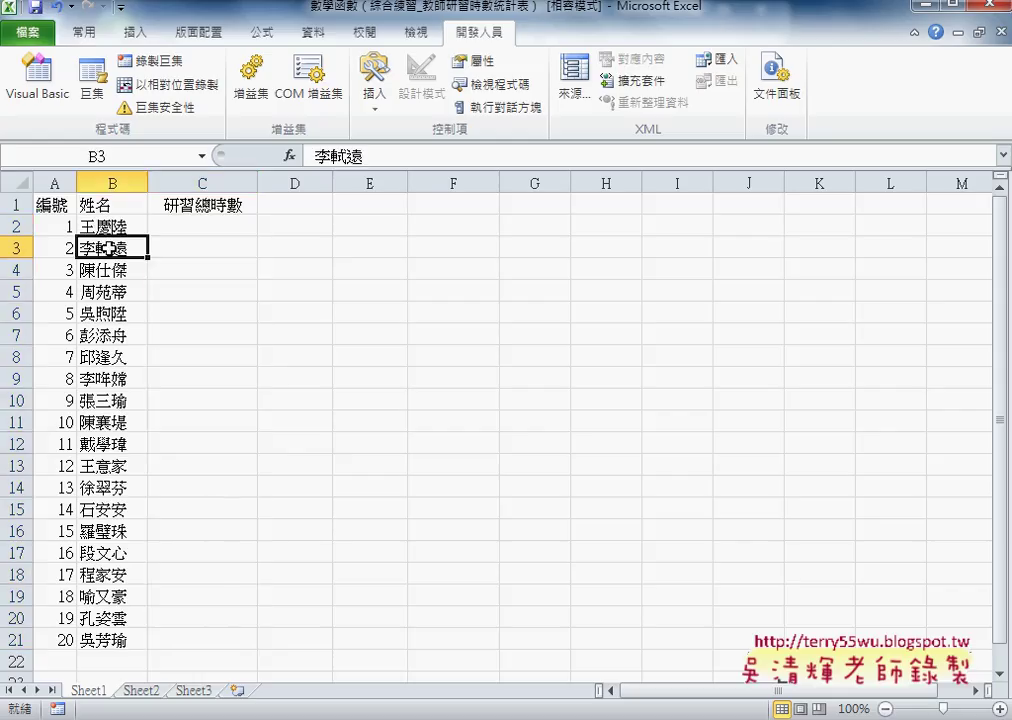
left_click(142, 690)
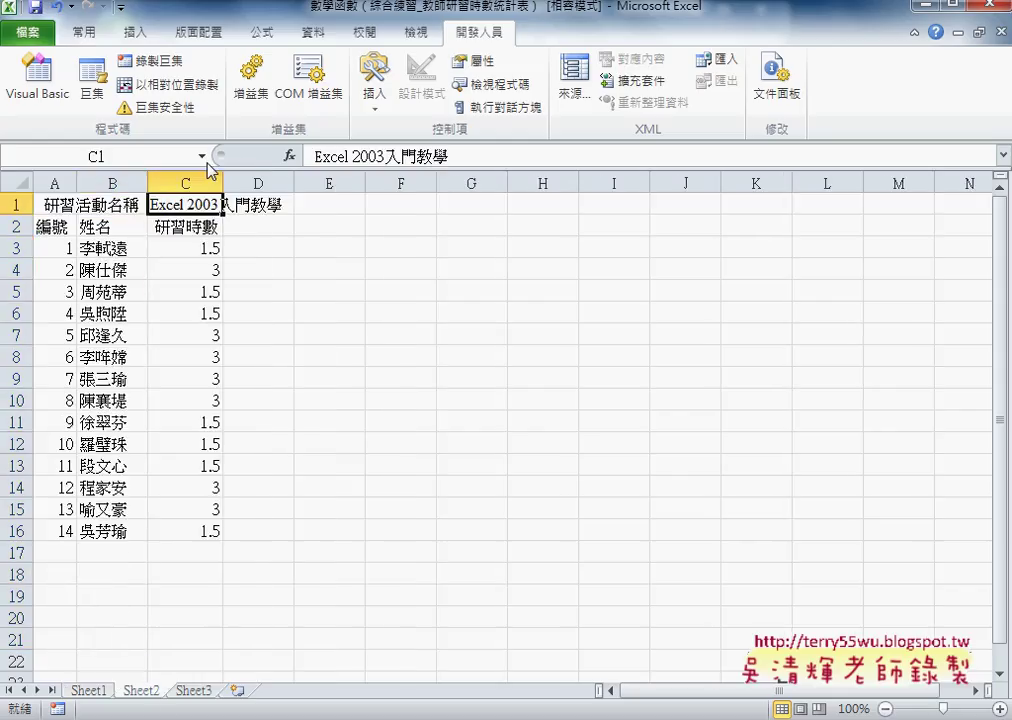
left_click(190, 252)
left_click(201, 690)
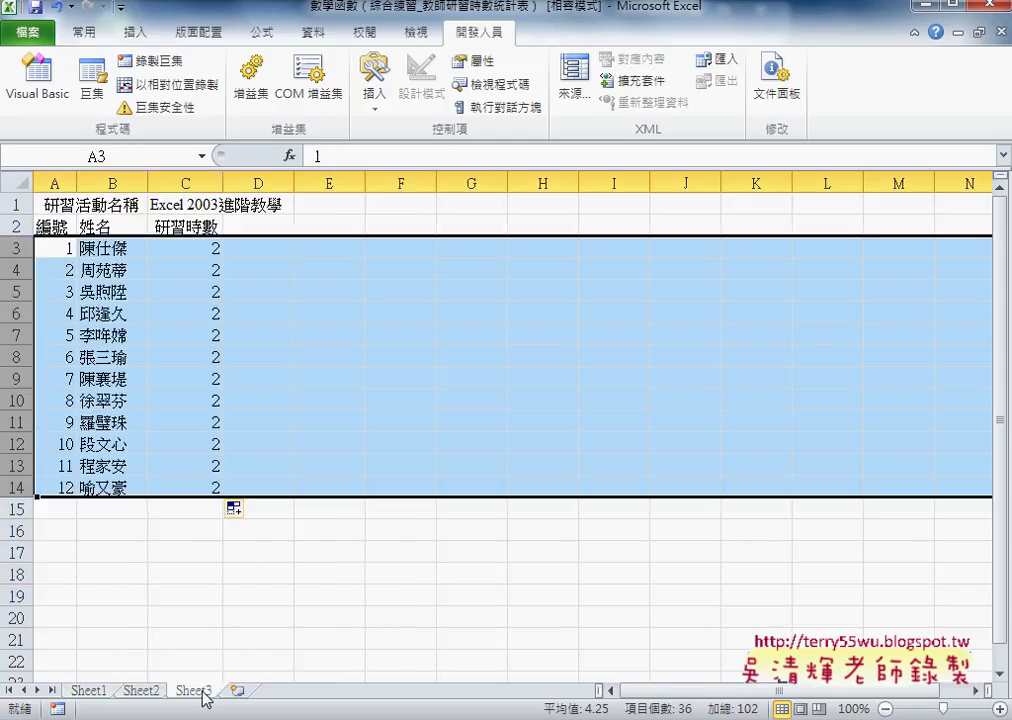
left_click(140, 690)
left_click(88, 690)
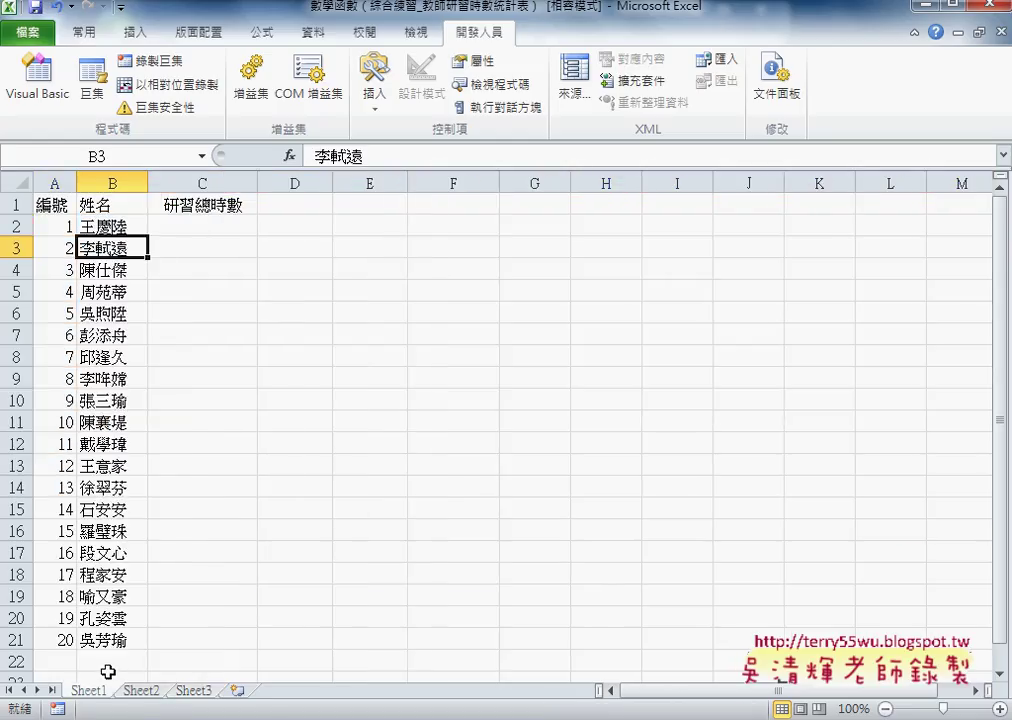
left_click(197, 248)
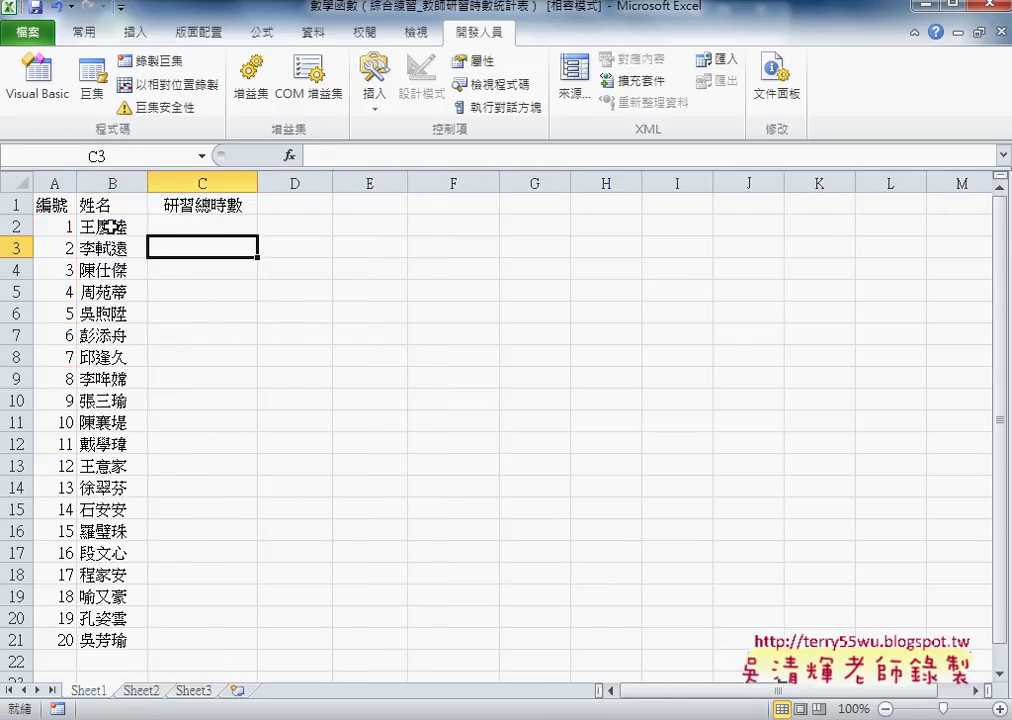
left_click(197, 228)
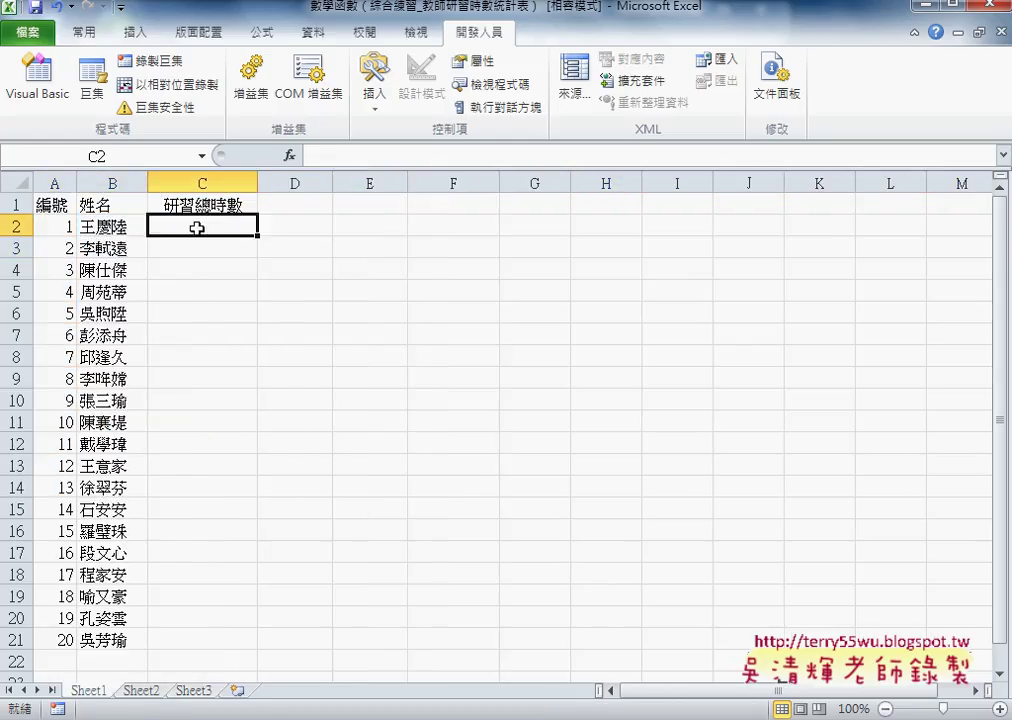
type("0")
key("Return")
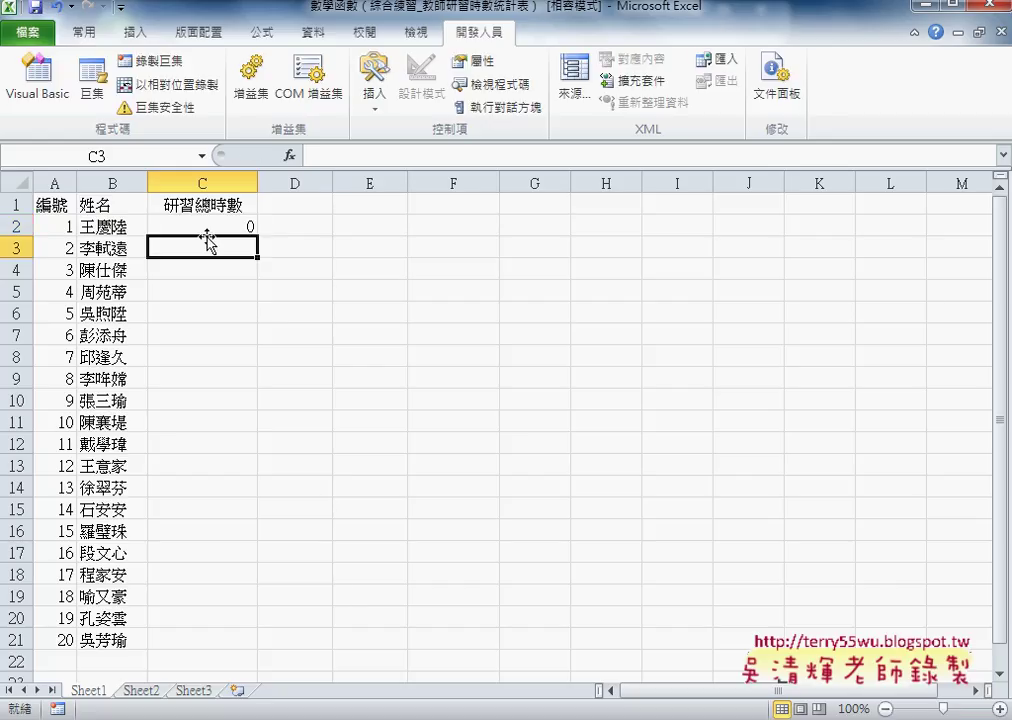
type("1.5")
key("Return")
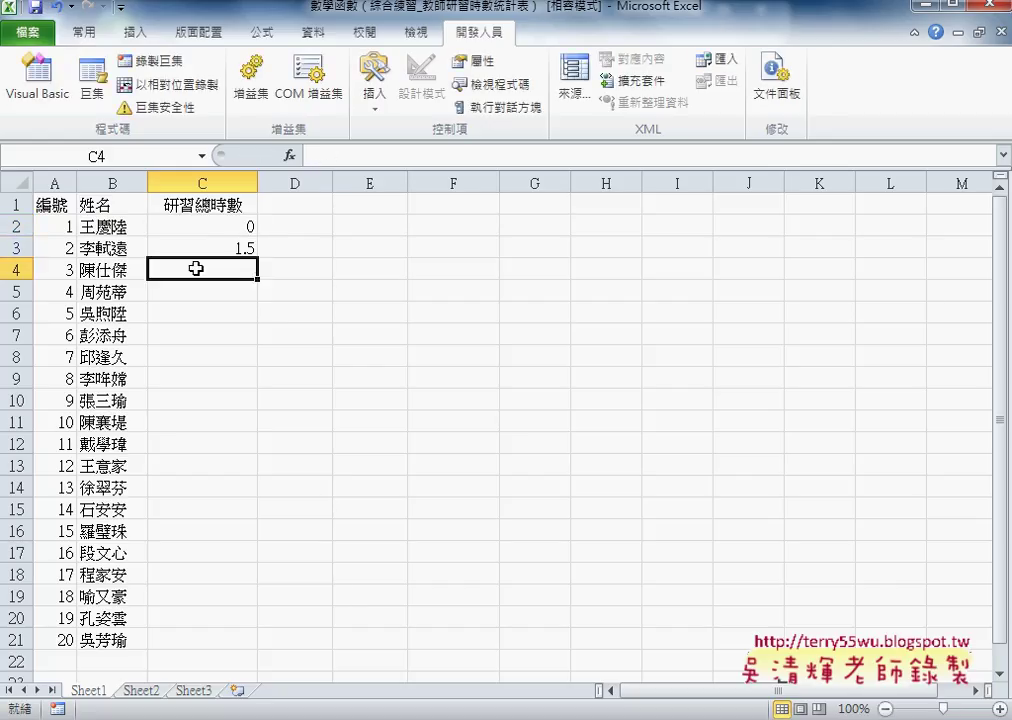
left_click(152, 692)
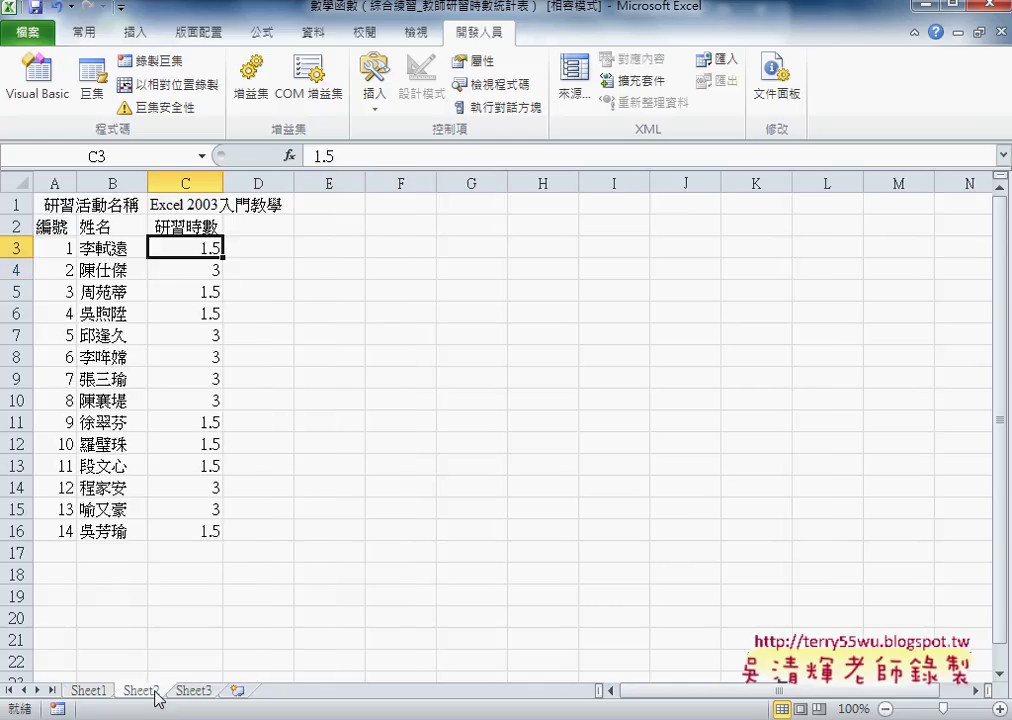
left_click(204, 269)
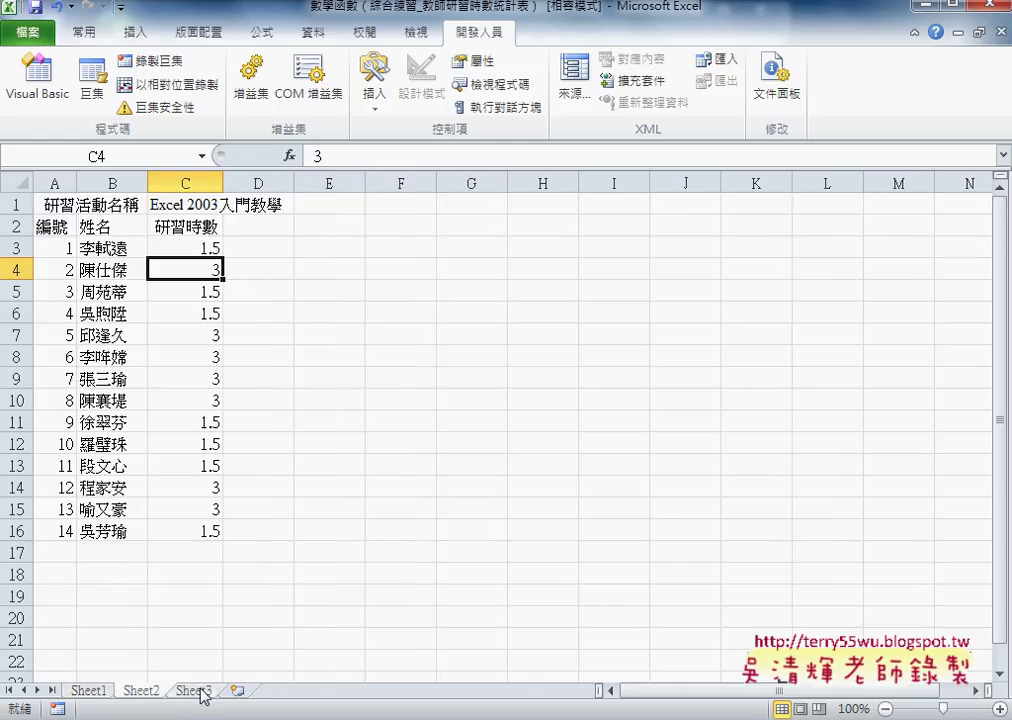
left_click(89, 691)
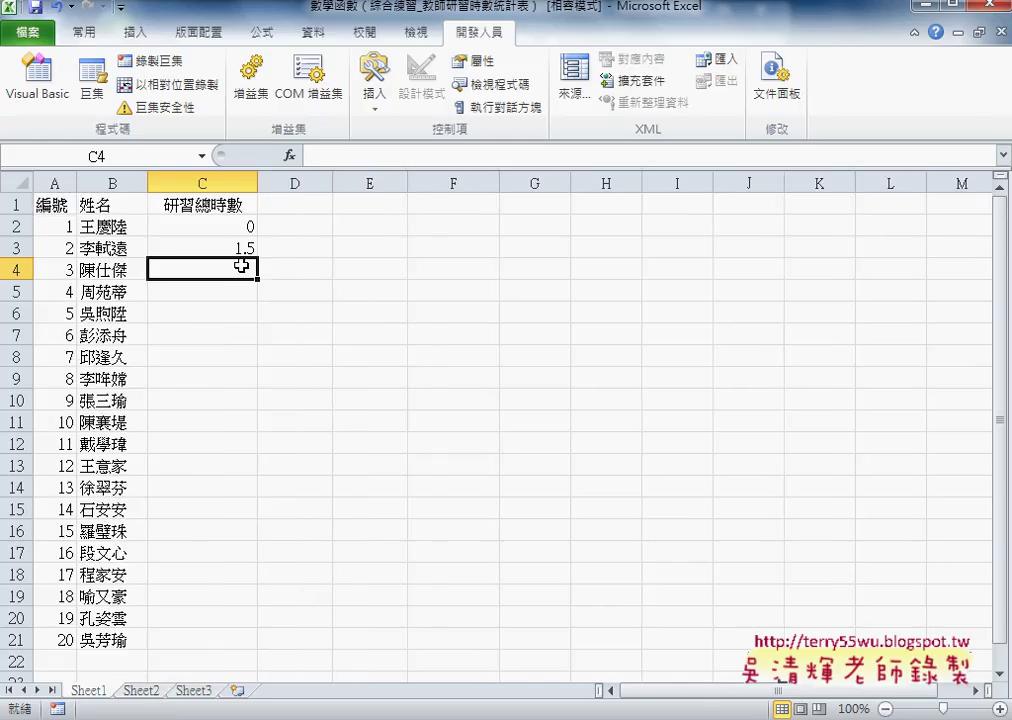
type("5")
left_click(242, 288)
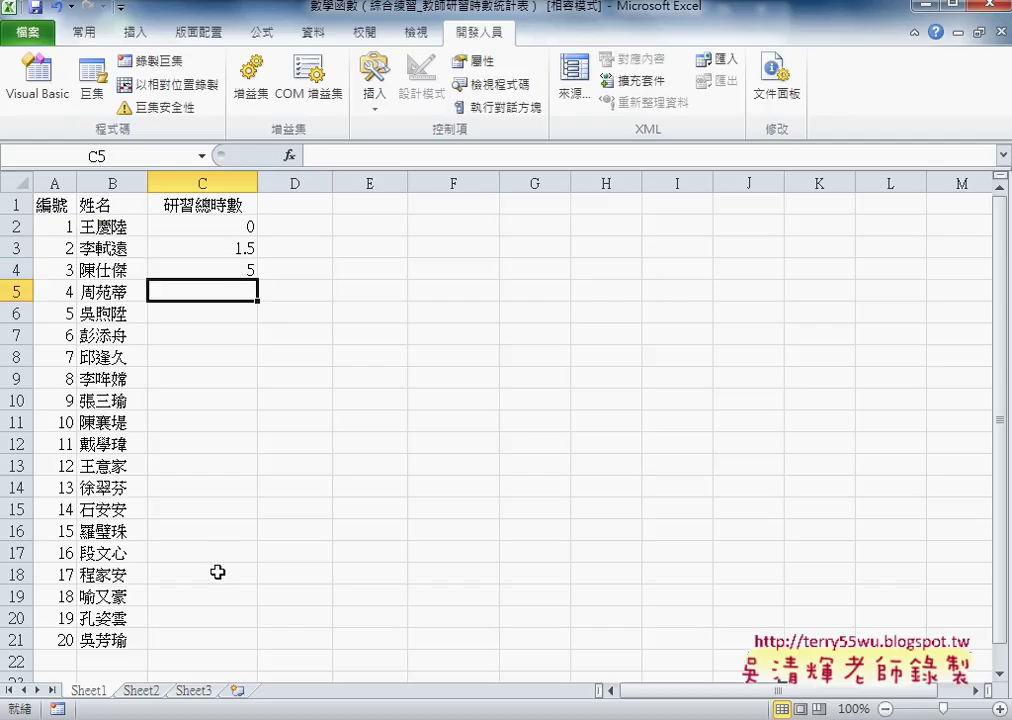
left_click_drag(240, 226, 244, 268)
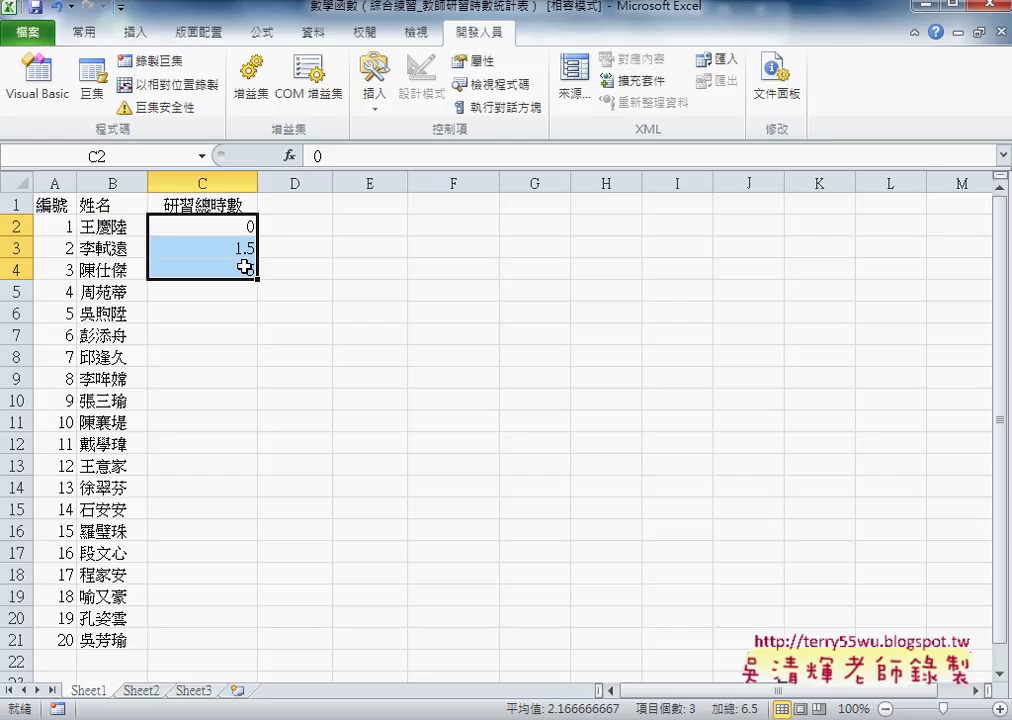
key("Delete")
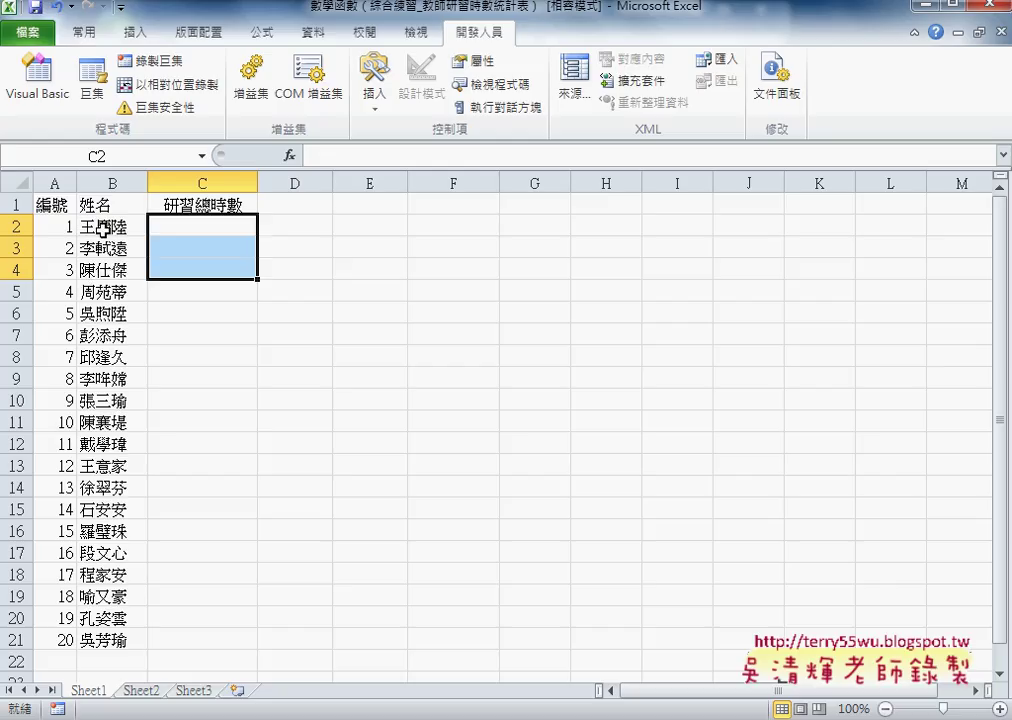
left_click_drag(110, 228, 107, 632)
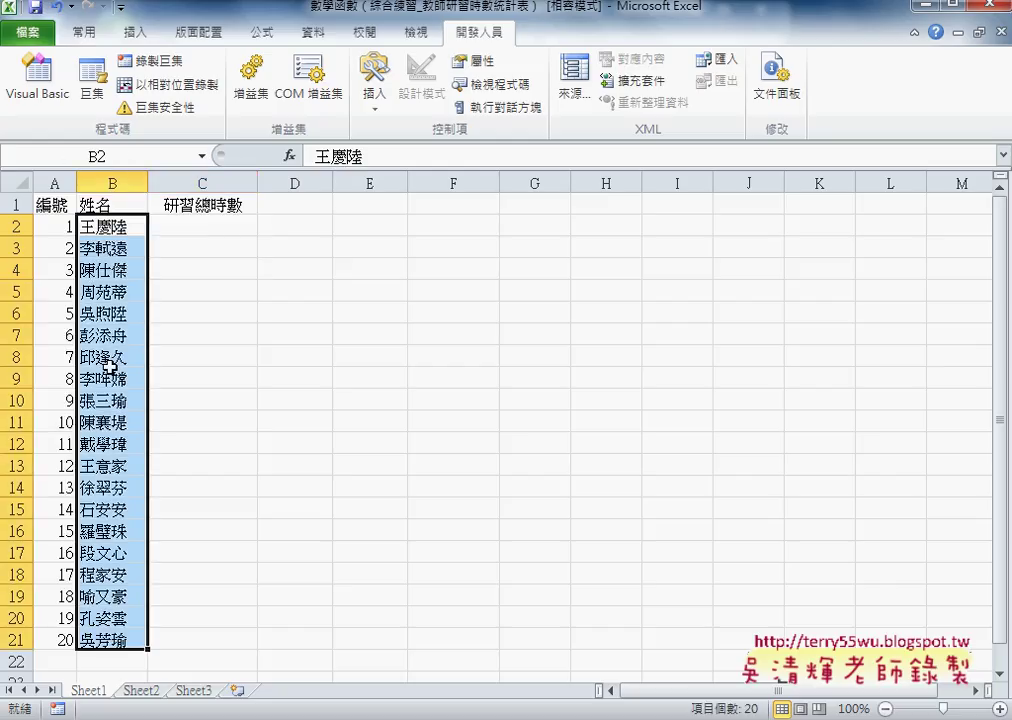
Step: Review the participant names and hours C3:C16 on Sheet2
left_click(141, 692)
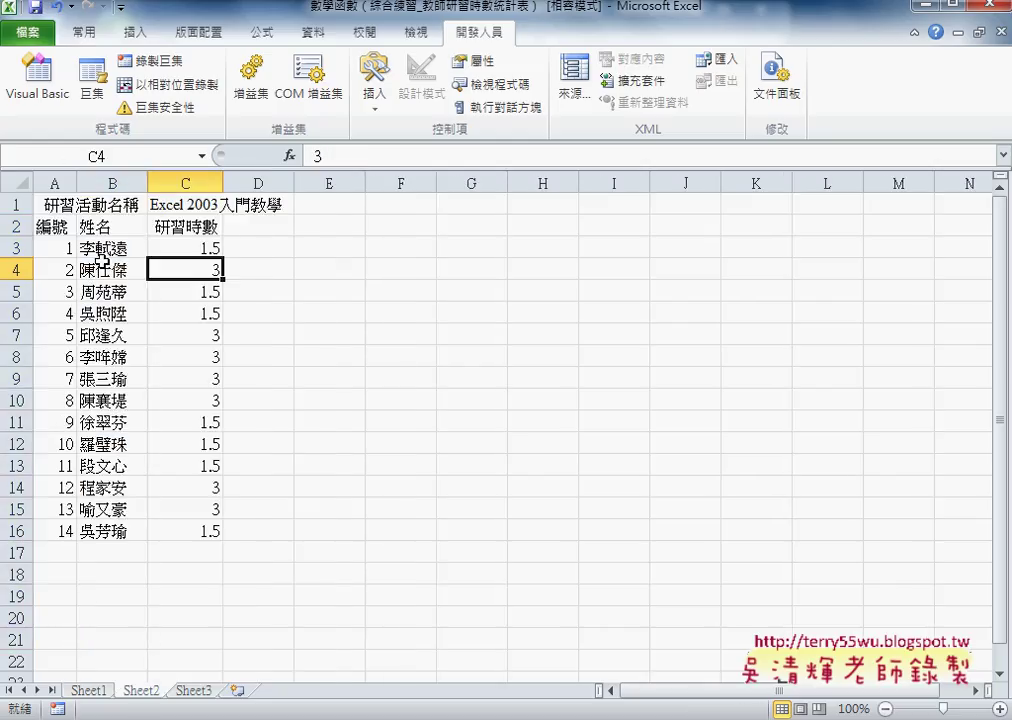
mouse_move(110, 268)
left_mouse_down()
mouse_move(97, 461)
mouse_move(106, 531)
left_mouse_up()
left_click_drag(190, 248, 185, 524)
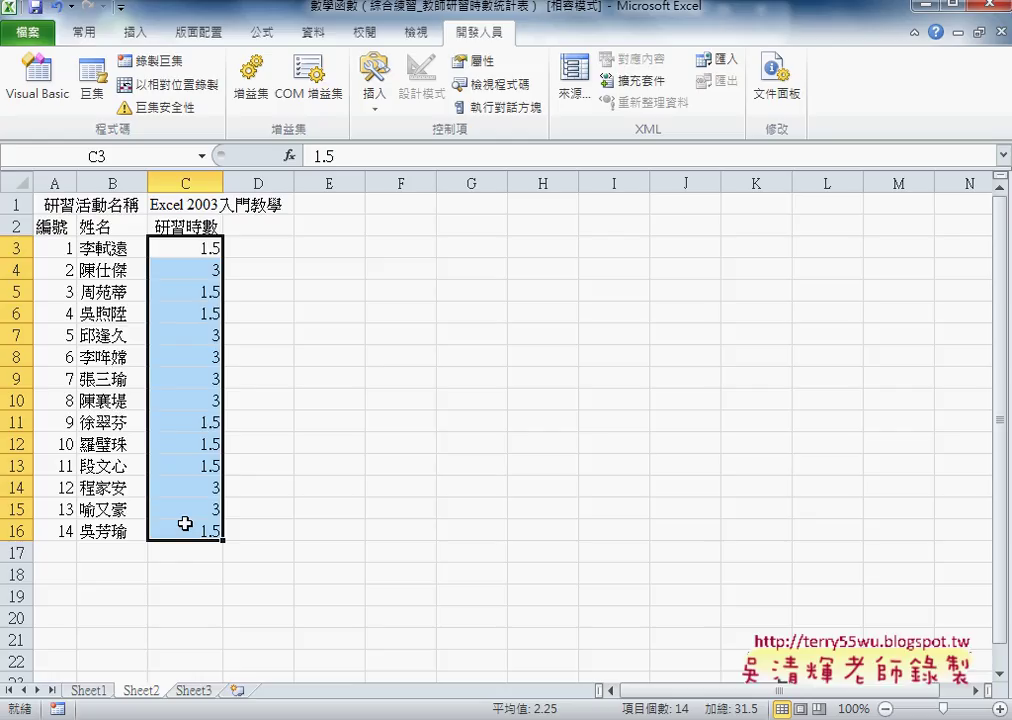
Step: Insert SUMIF into Sheet1 cell C2 from the recently used functions list
left_click(90, 691)
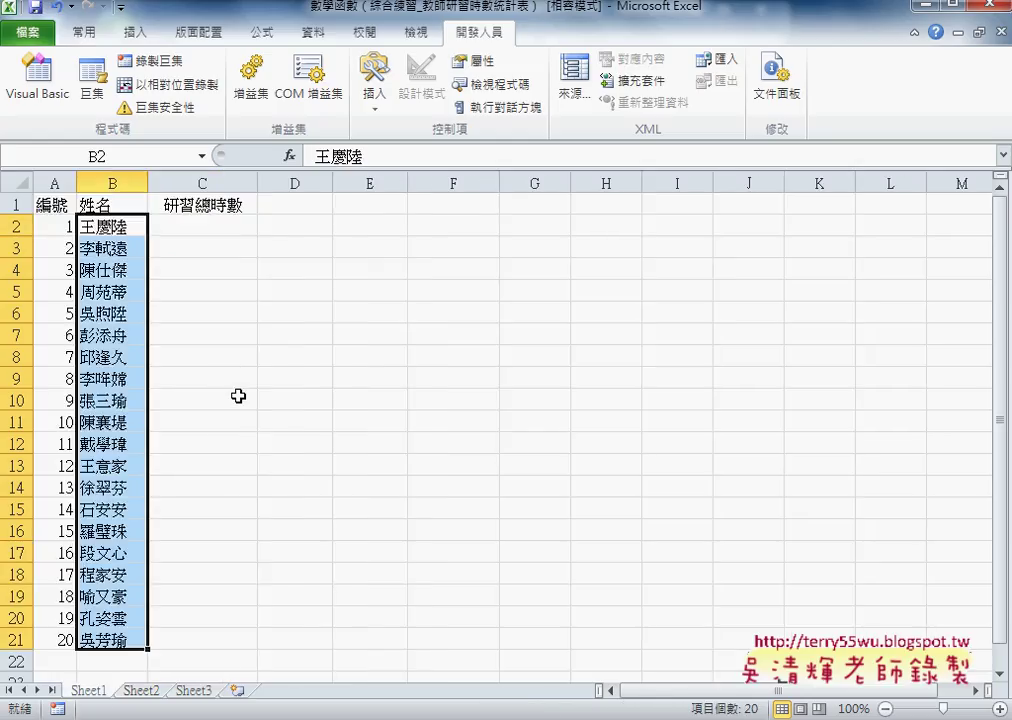
left_click(226, 230)
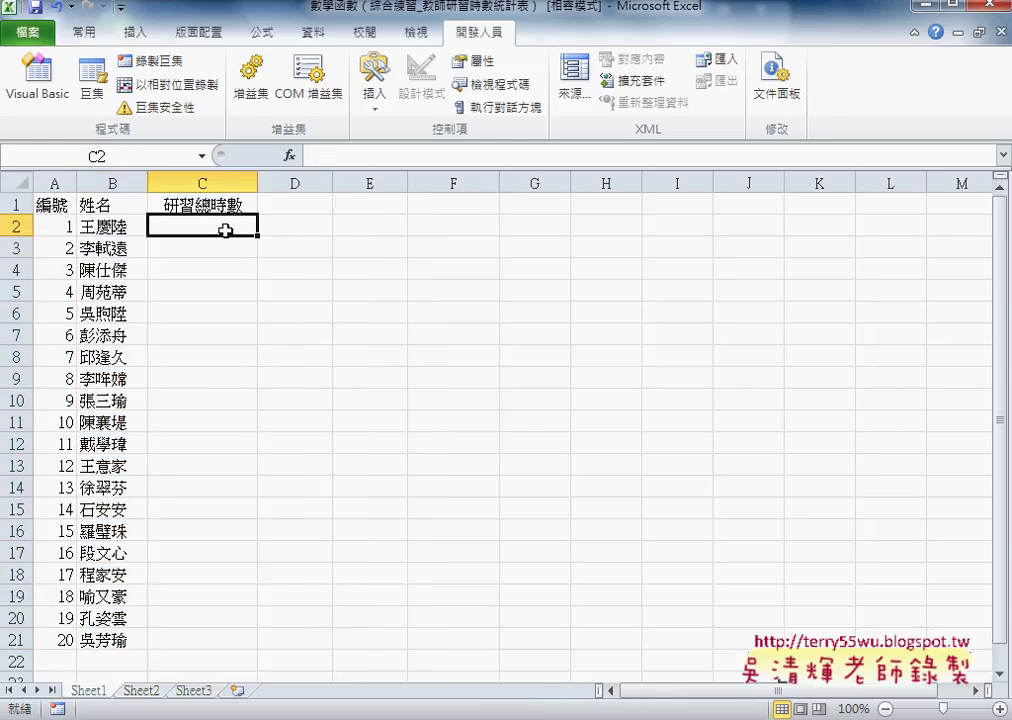
left_click(289, 156)
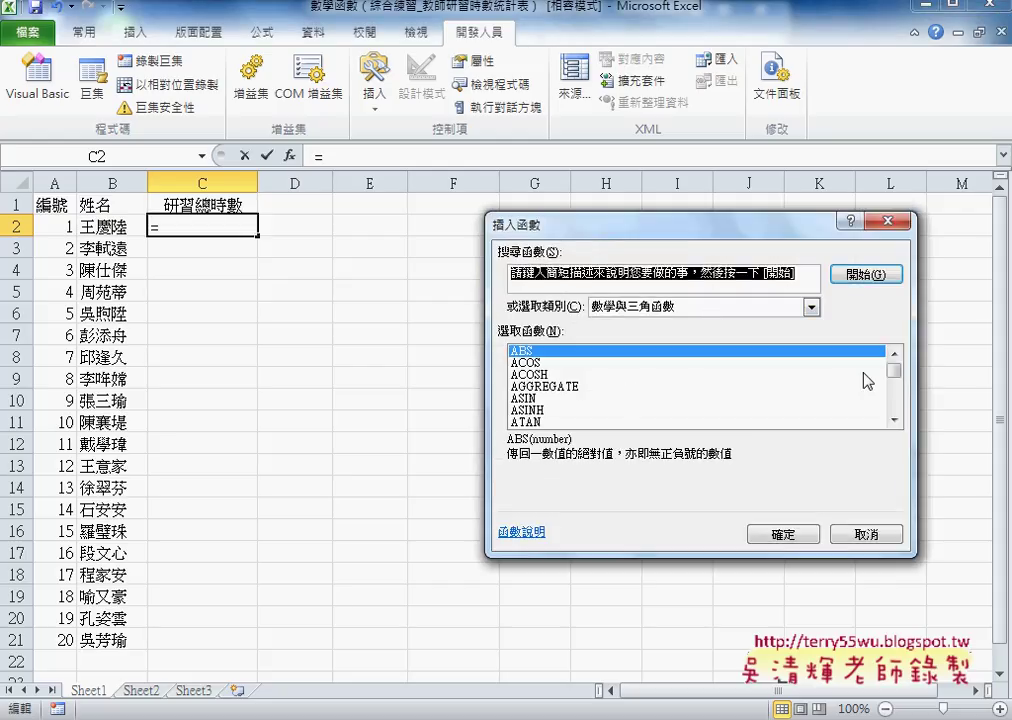
left_click(809, 309)
left_click(755, 322)
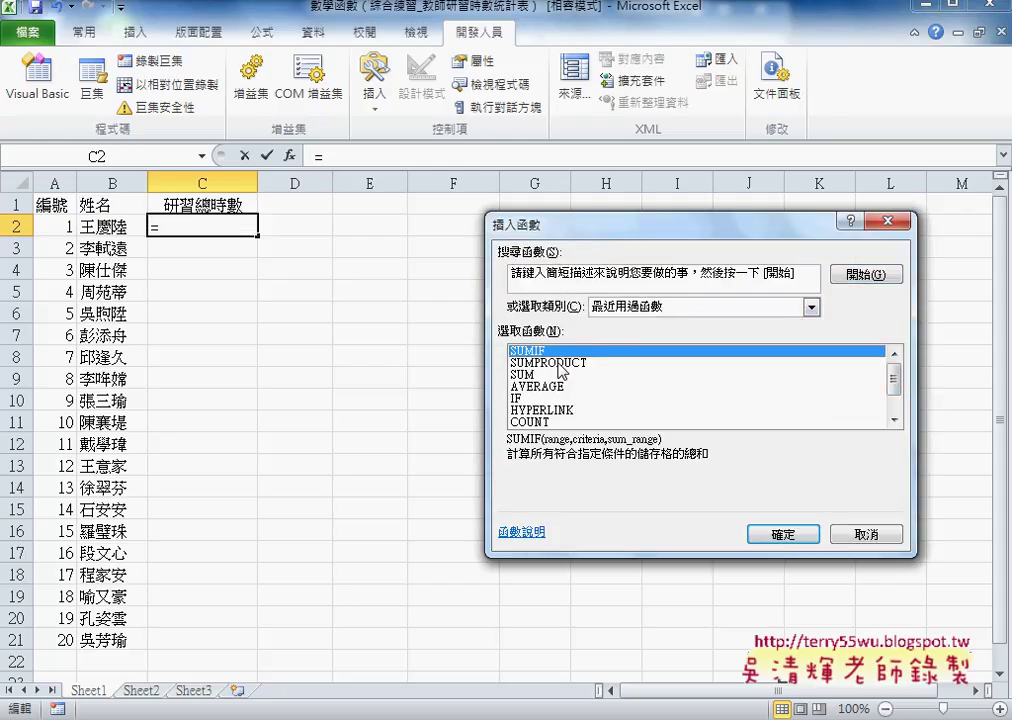
left_click(783, 534)
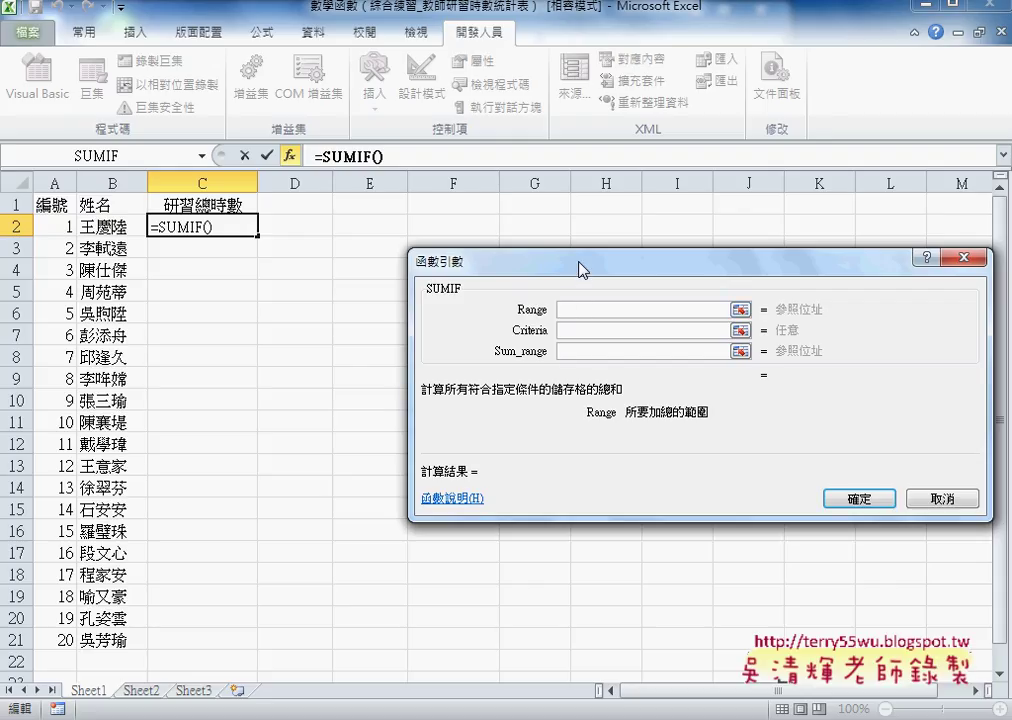
Step: Set the SUMIF Range to the Sheet2 names B3:B16
left_click_drag(582, 268, 500, 270)
left_click(508, 329)
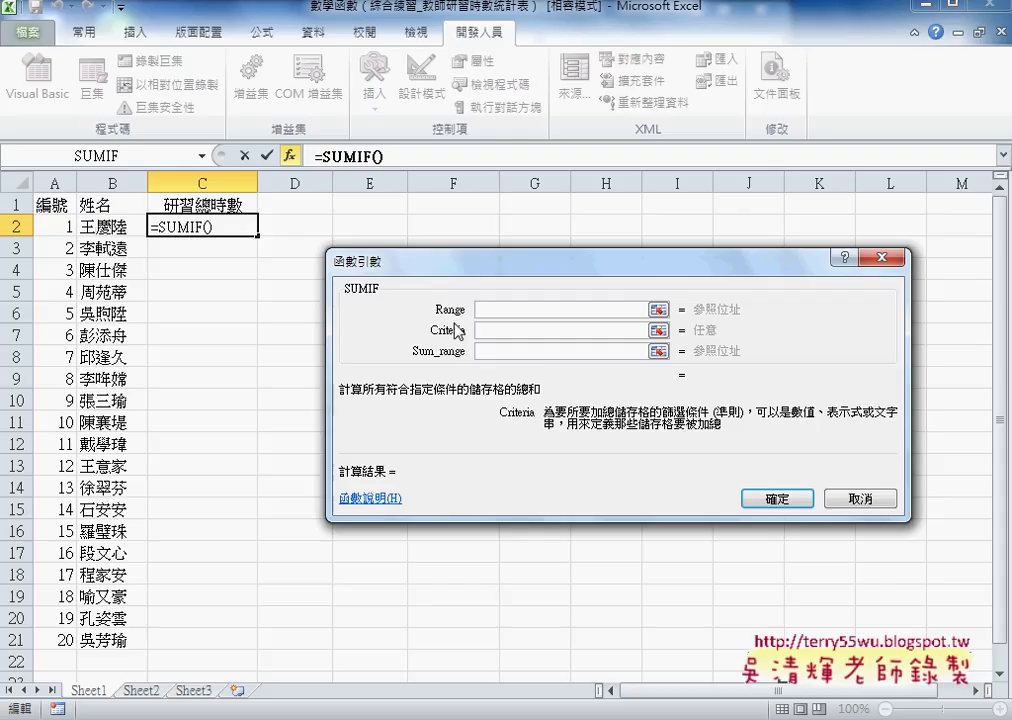
left_click(481, 309)
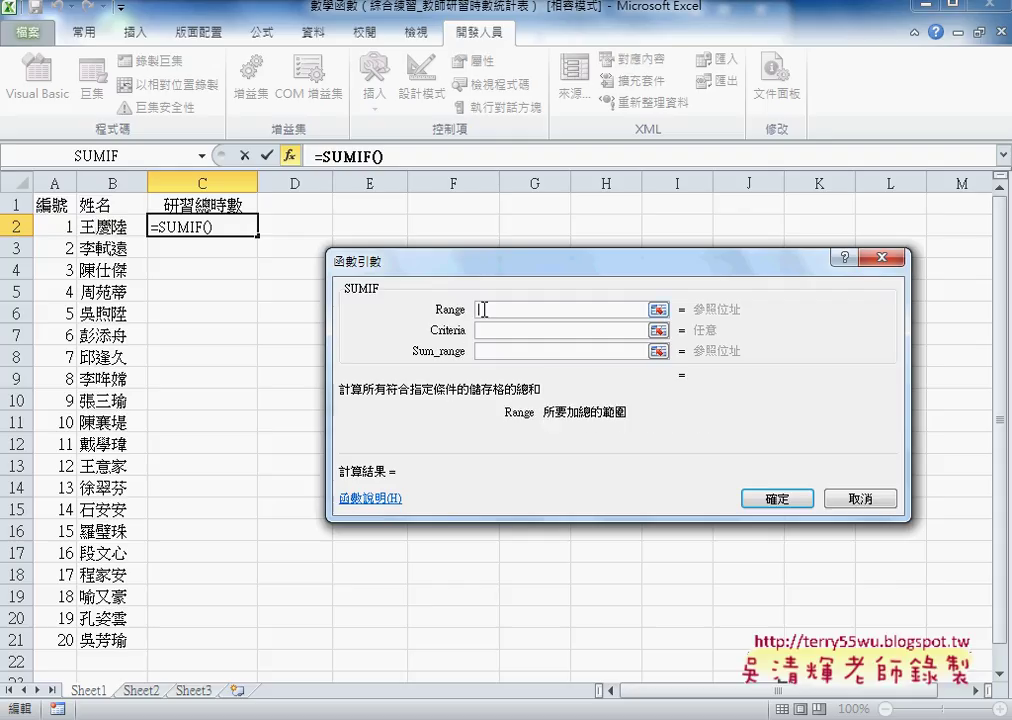
left_click(140, 690)
left_click_drag(108, 252, 117, 529)
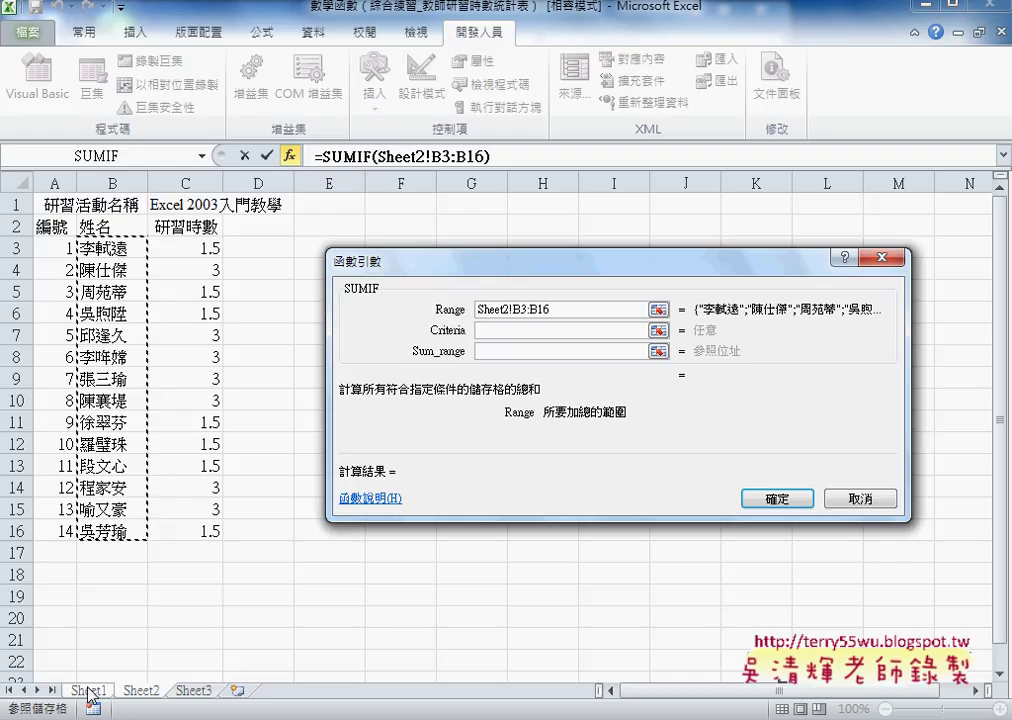
Step: Set Criteria to B2 and Sum_range to the Sheet2 hours C3:C16
left_click(489, 332)
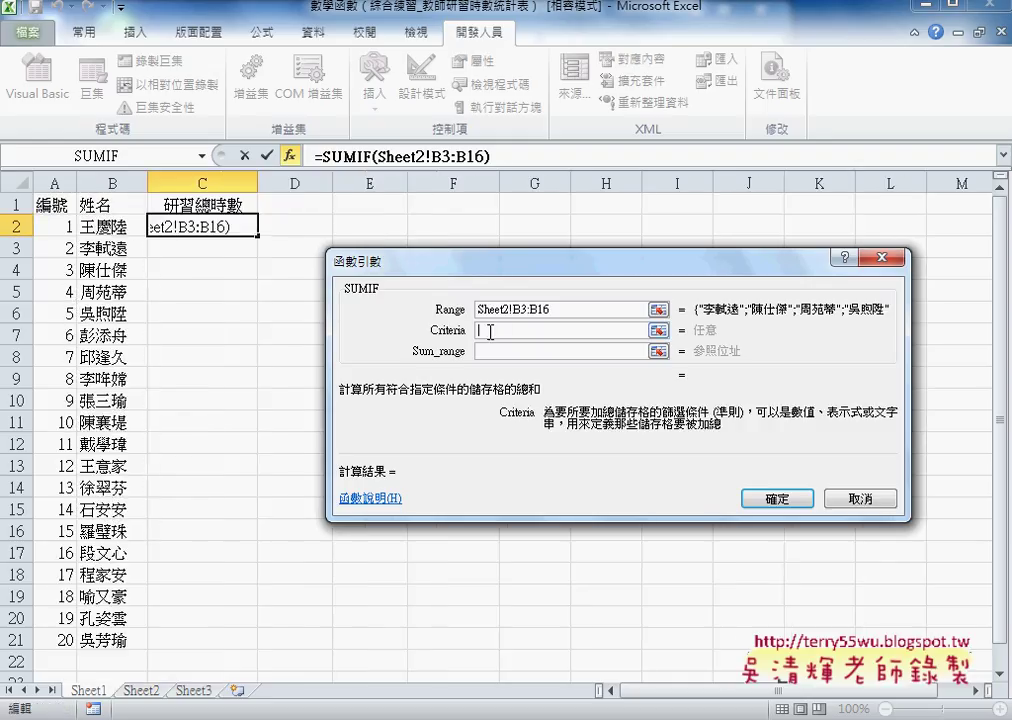
left_click(102, 226)
left_click(498, 352)
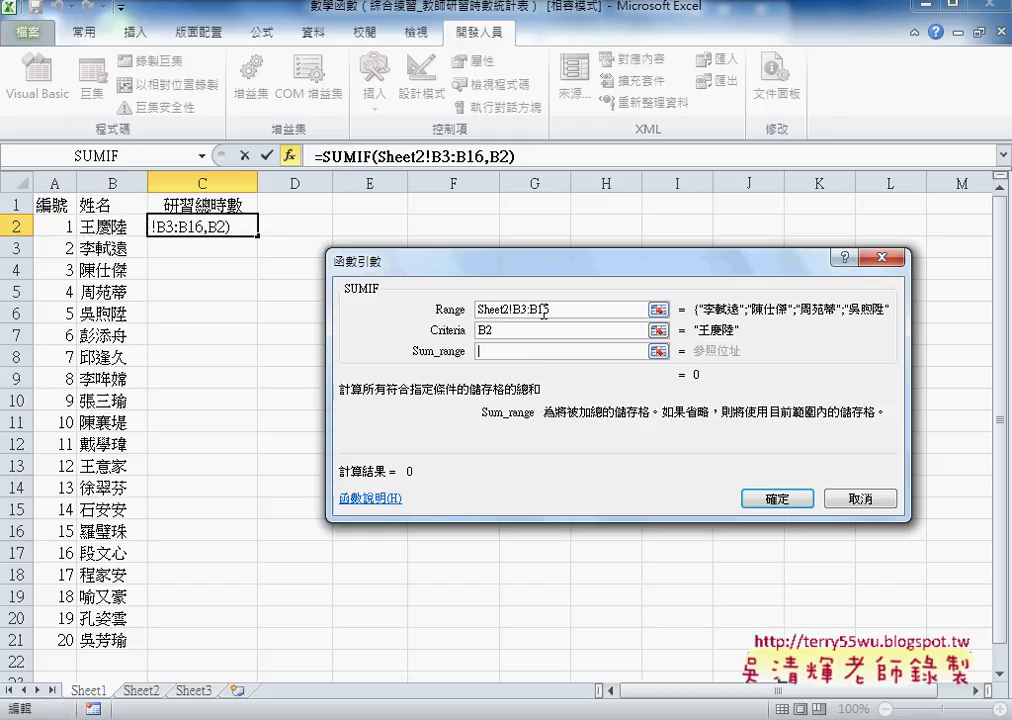
left_click(141, 690)
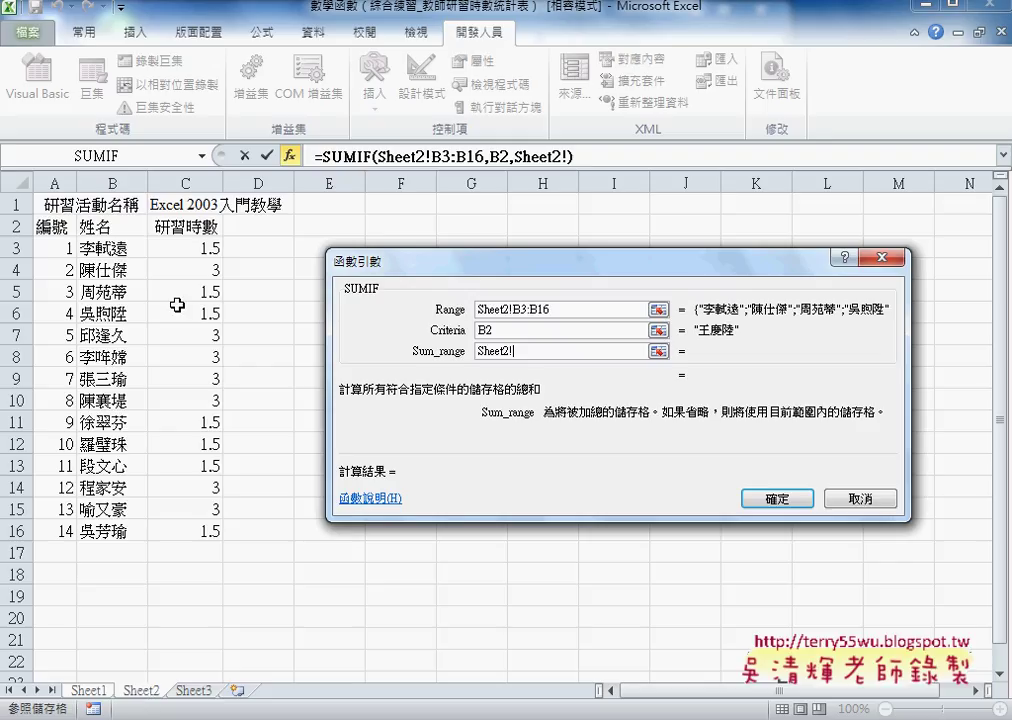
left_click_drag(185, 248, 190, 528)
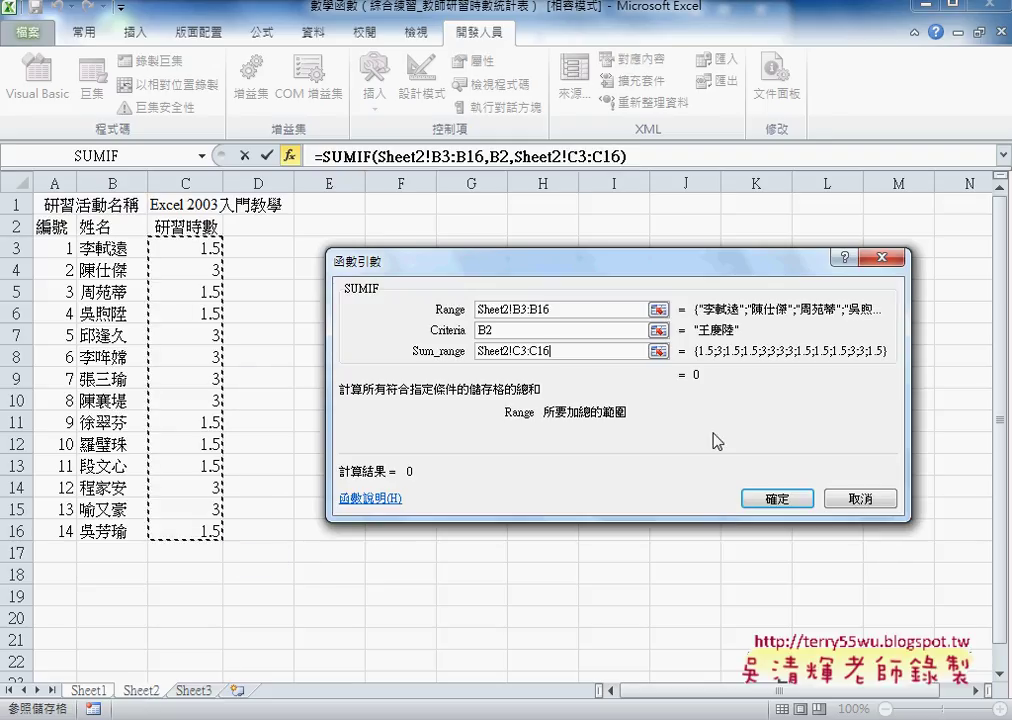
left_click(505, 331)
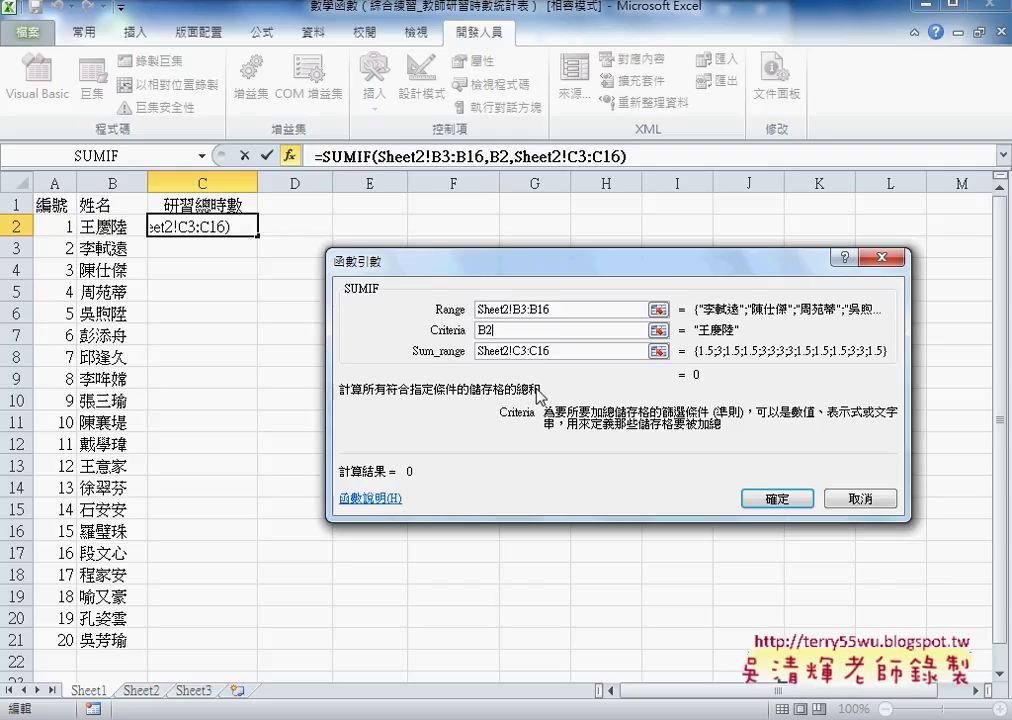
Step: Make both SUMIF ranges absolute with F4: Sheet2!$B$3:$B$16 and Sheet2!$C$3:$C$16
left_click_drag(549, 309, 513, 309)
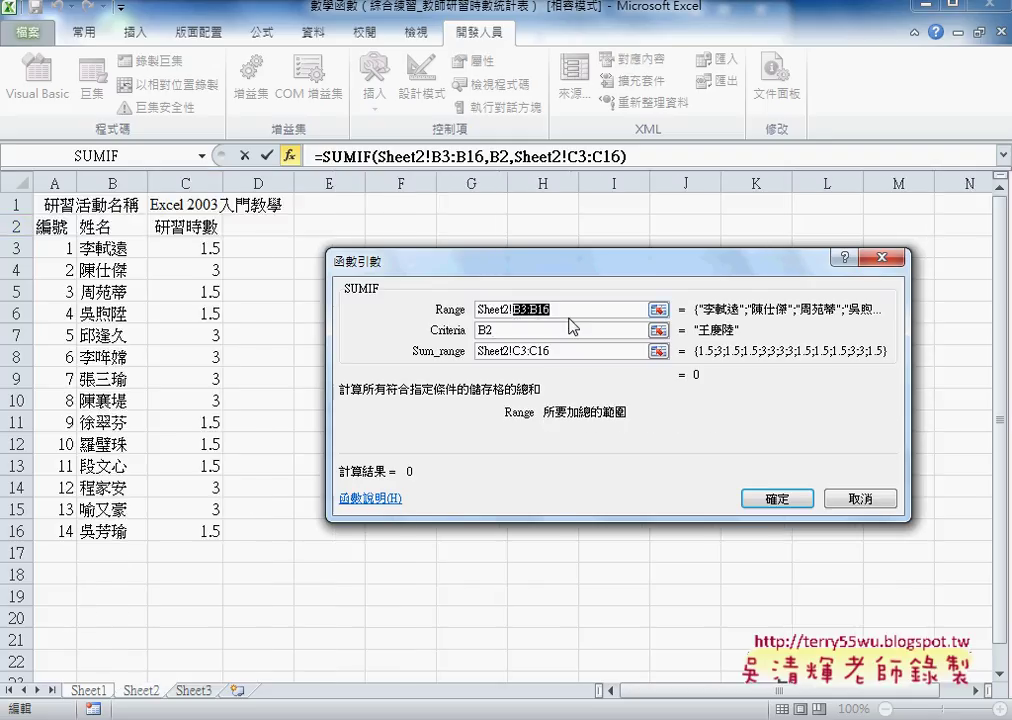
key("F4")
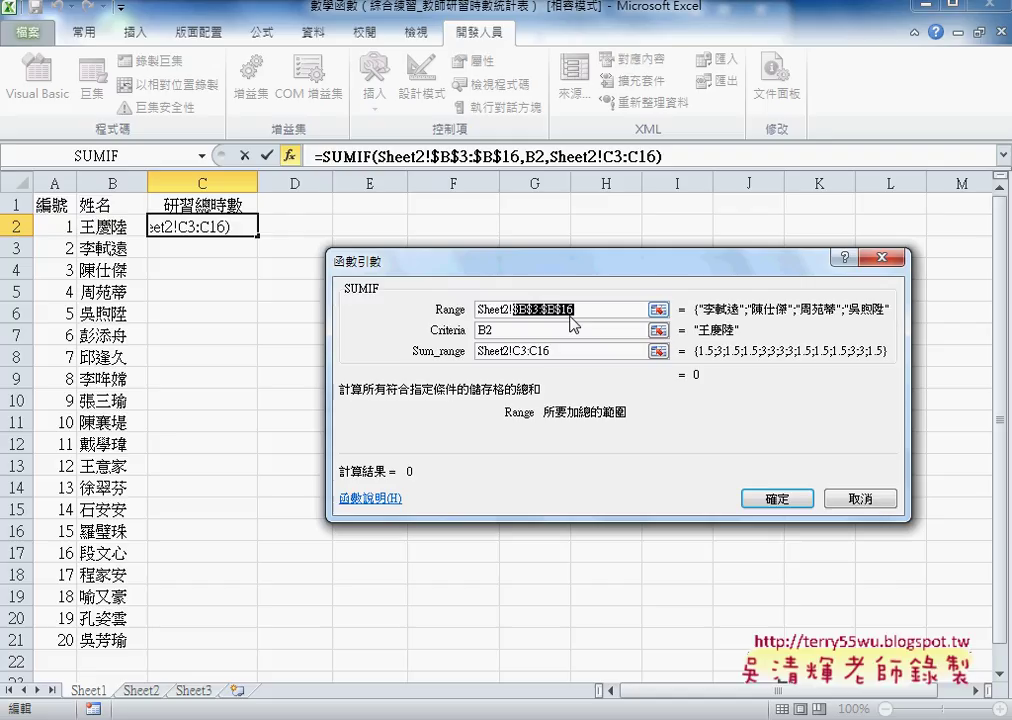
left_click_drag(549, 351, 515, 352)
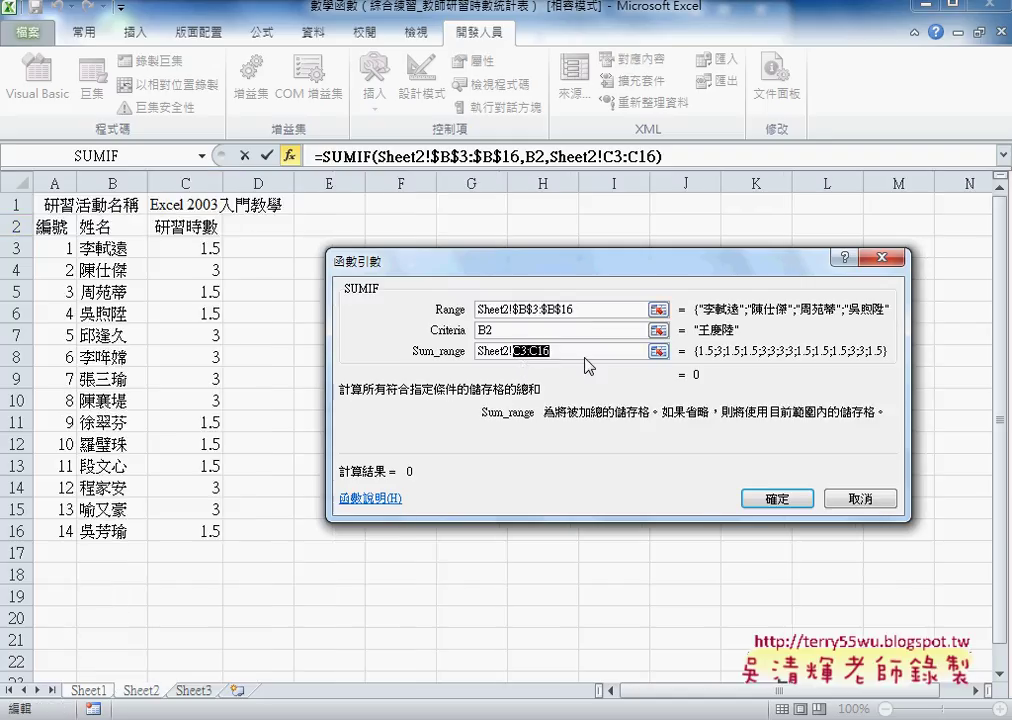
key("F4")
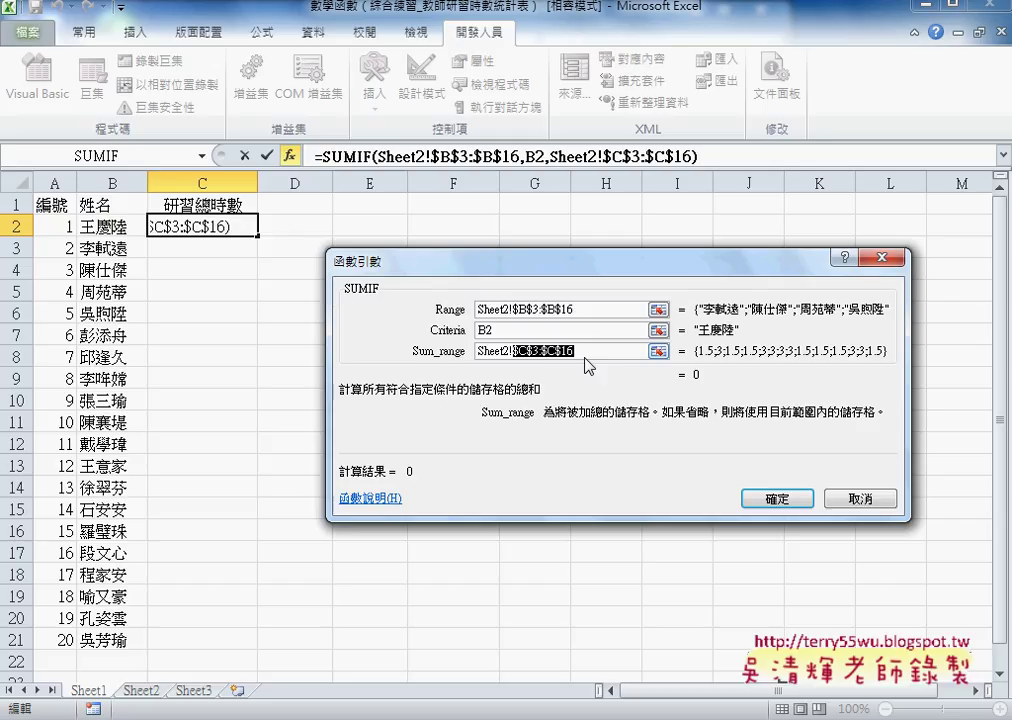
left_click(558, 330)
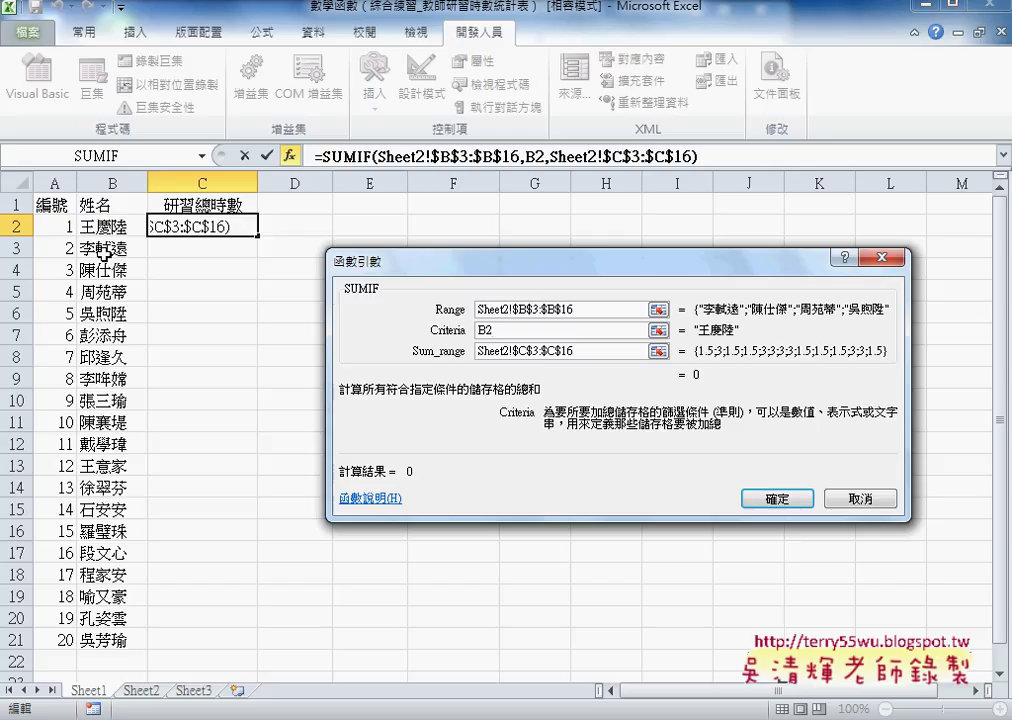
Step: Confirm the SUMIF, fill it down to C21, and spot-check names in column B
left_click(777, 500)
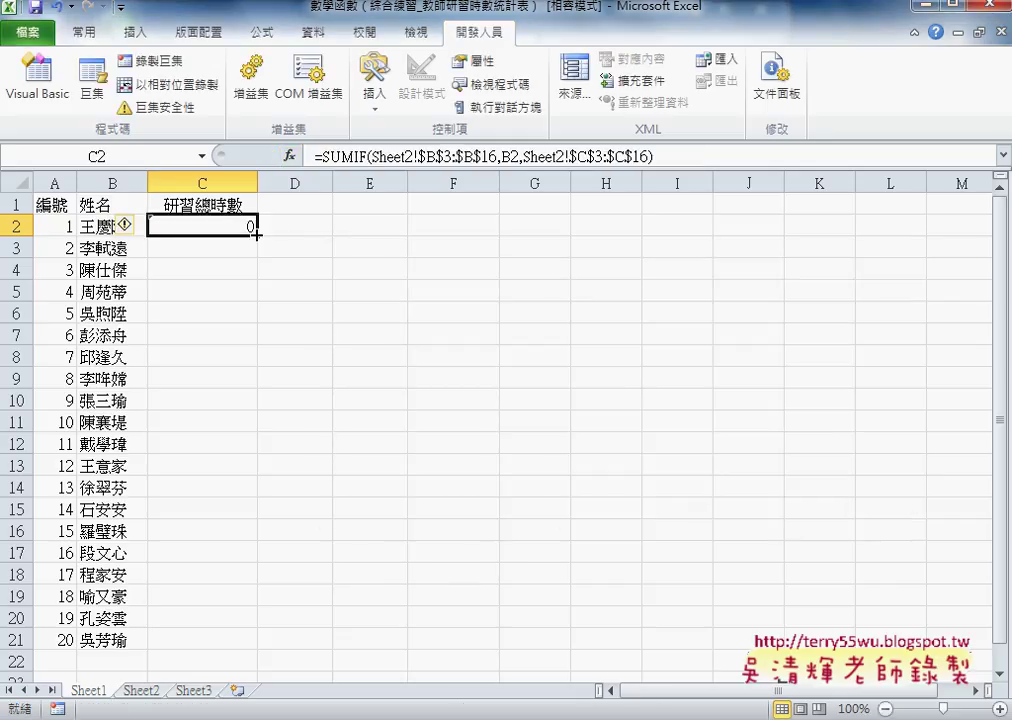
mouse_move(257, 235)
left_mouse_down()
mouse_move(232, 466)
mouse_move(232, 641)
left_mouse_up()
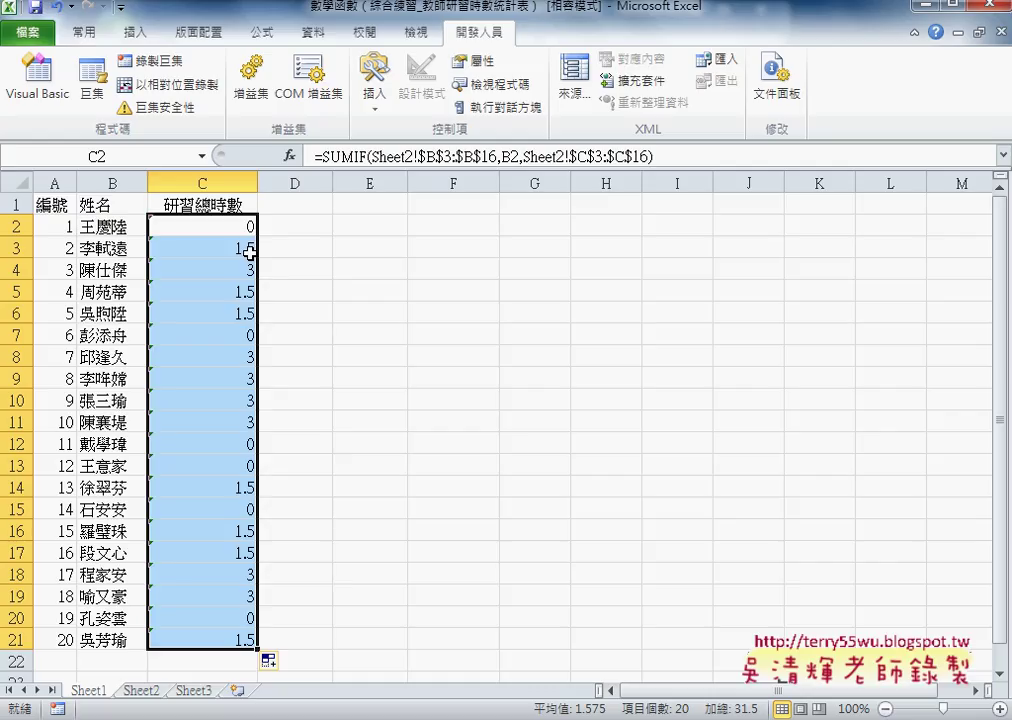
left_click(130, 249)
key("Down")
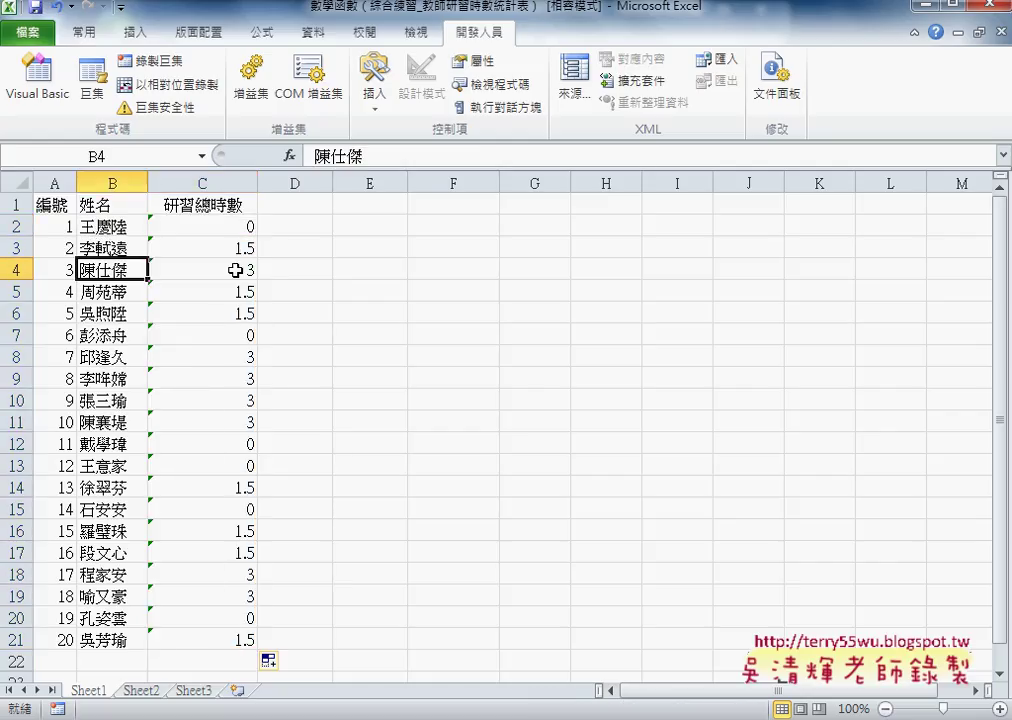
key("Down")
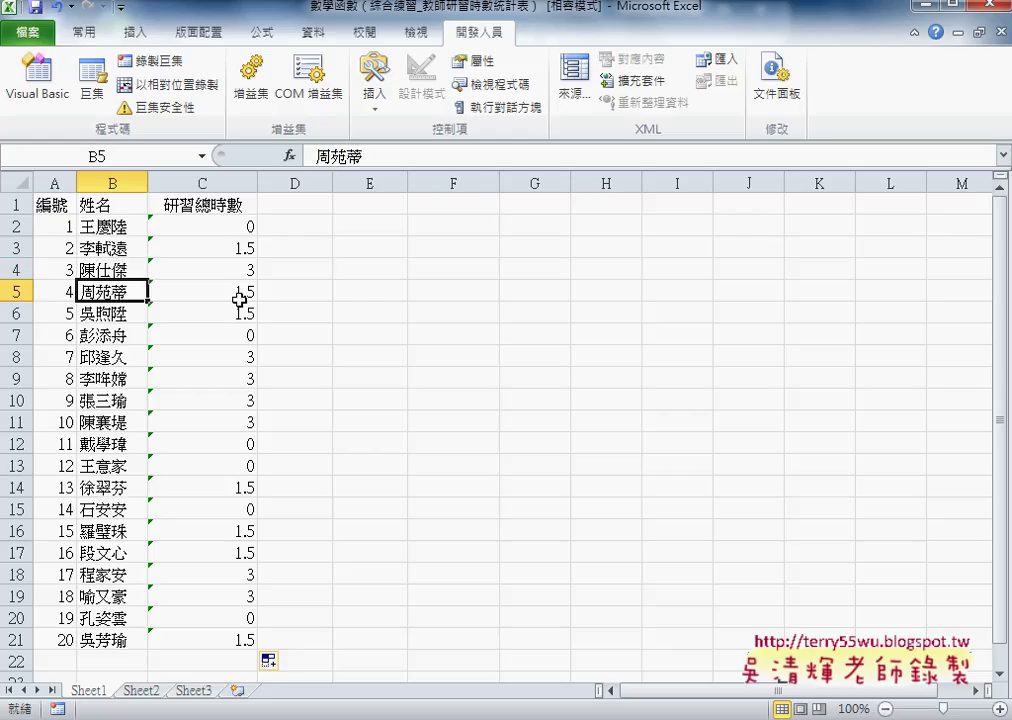
left_click(233, 226)
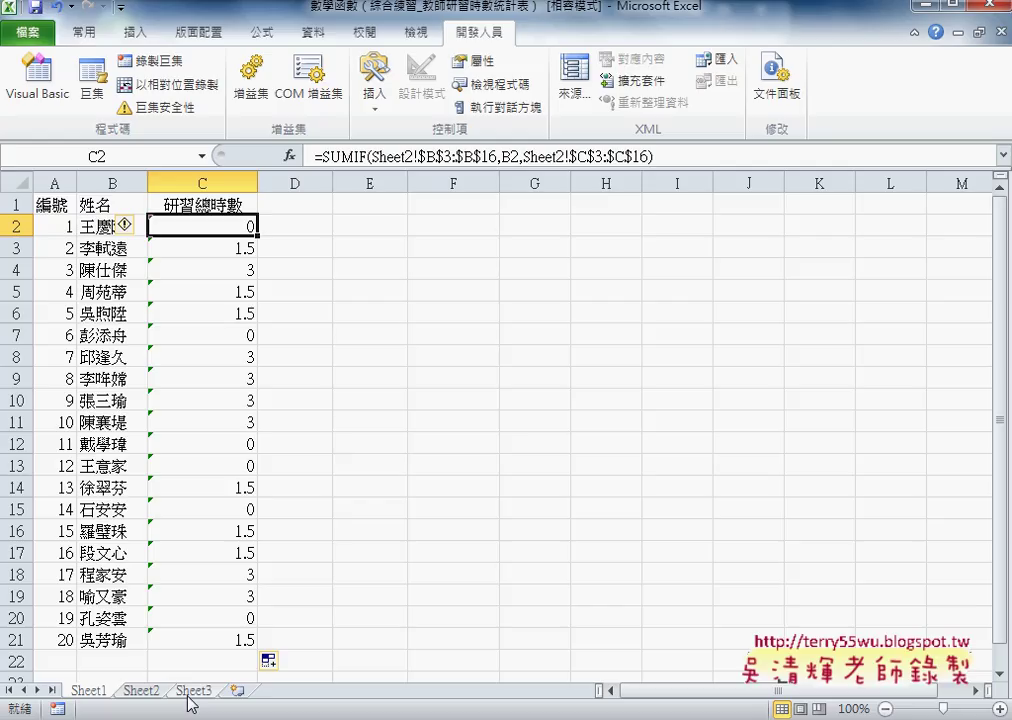
Step: Compare the Sheet2 and Sheet3 training lists before returning to Sheet1
left_click(140, 694)
left_click(194, 694)
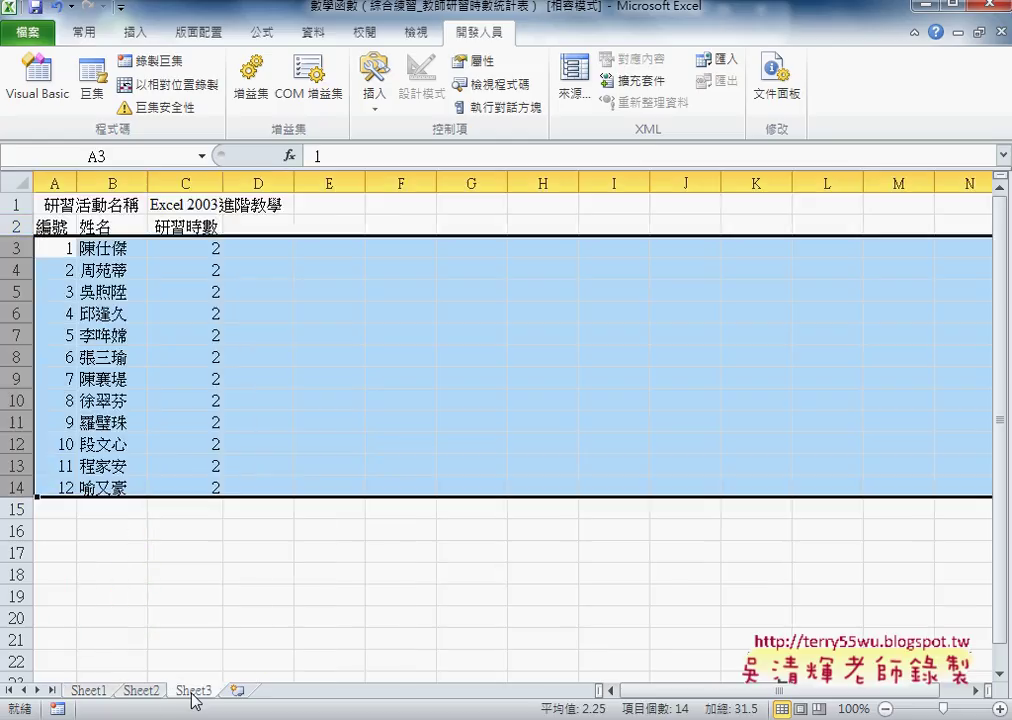
left_click(90, 692)
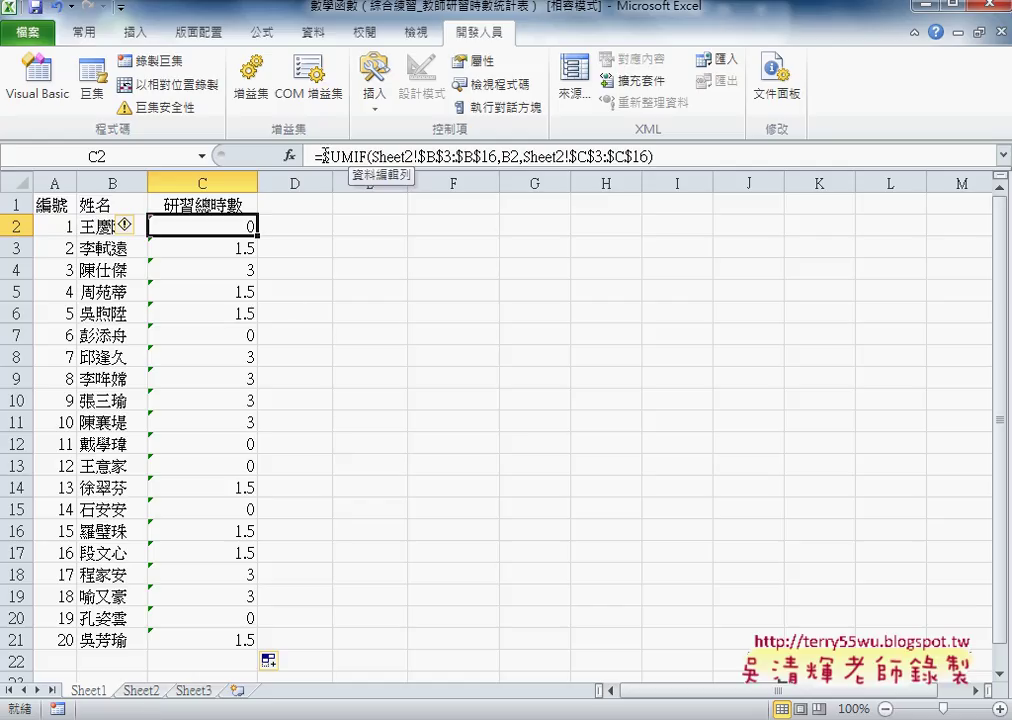
Step: Append '+' and a pasted copy of the SUMIF to C2's formula
left_click(694, 149)
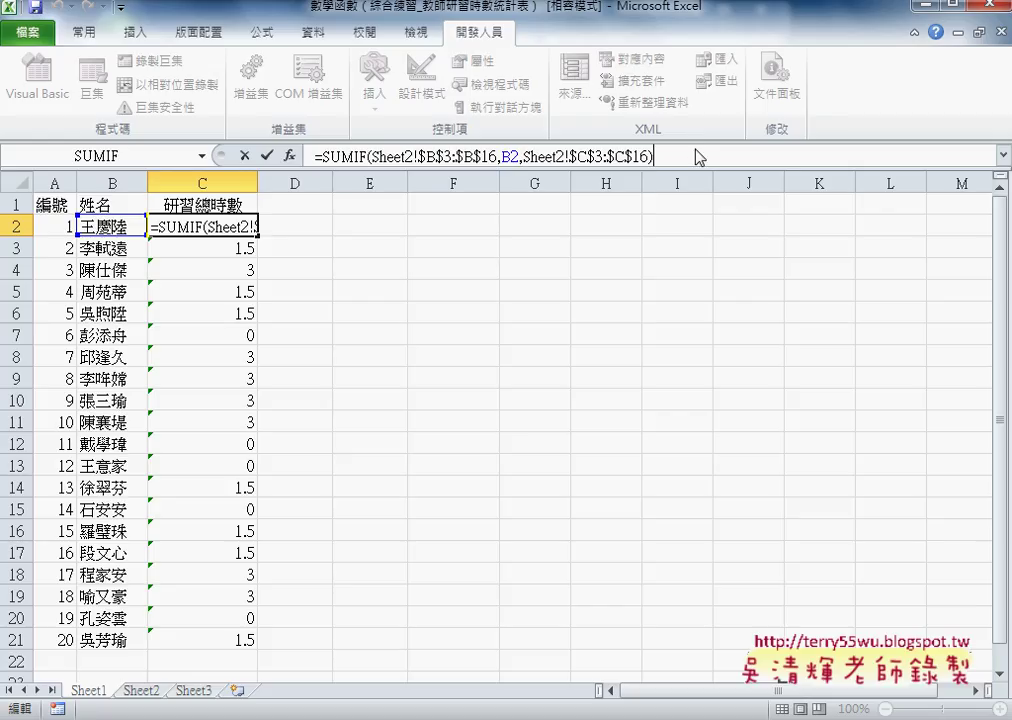
left_click_drag(321, 156, 665, 157)
right_click(647, 159)
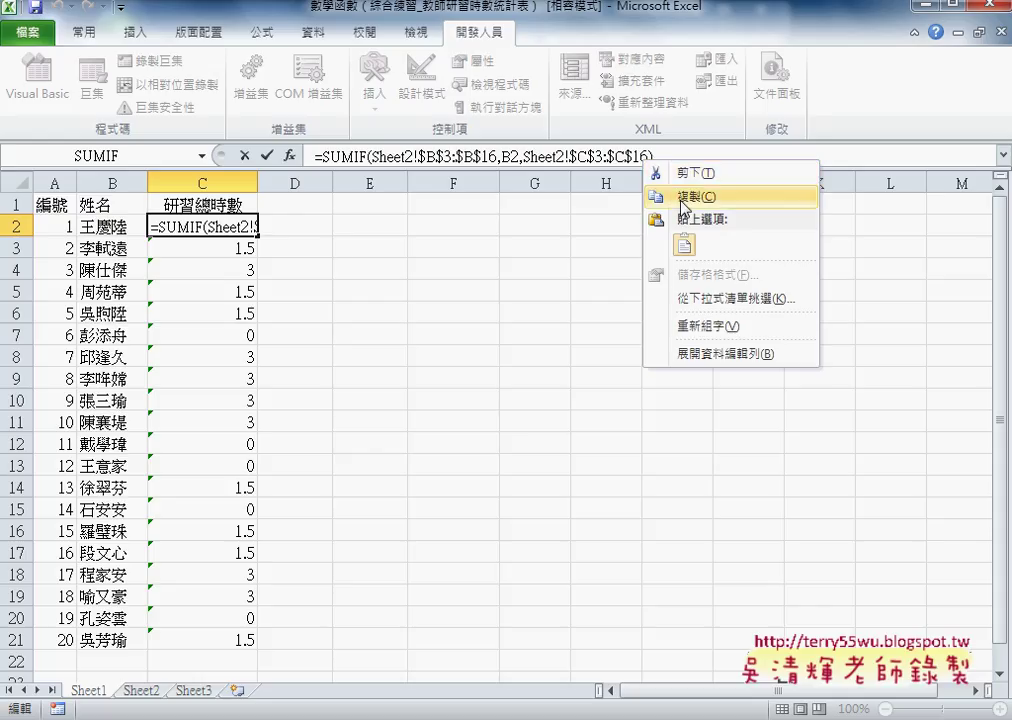
left_click(682, 199)
type("+")
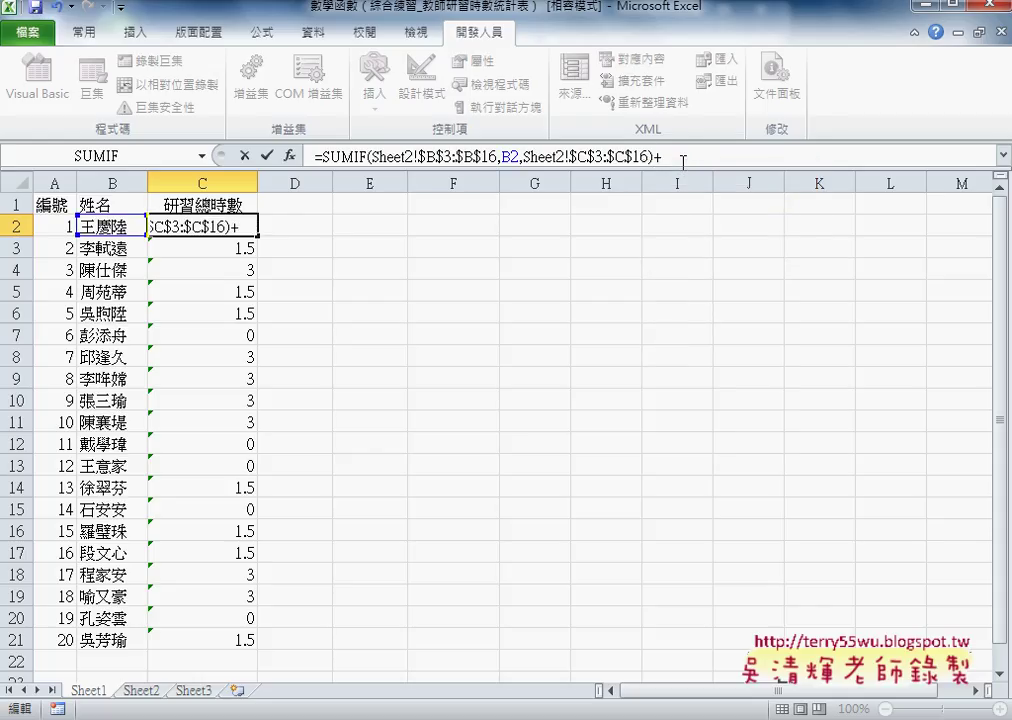
key("ctrl+v")
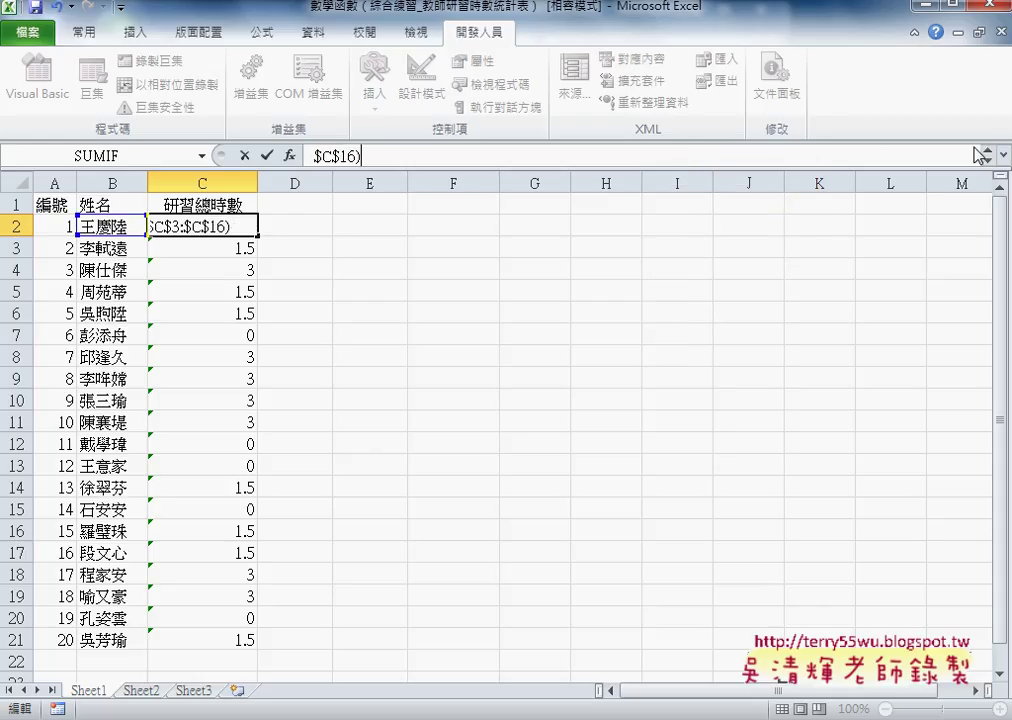
left_click_drag(757, 168, 759, 212)
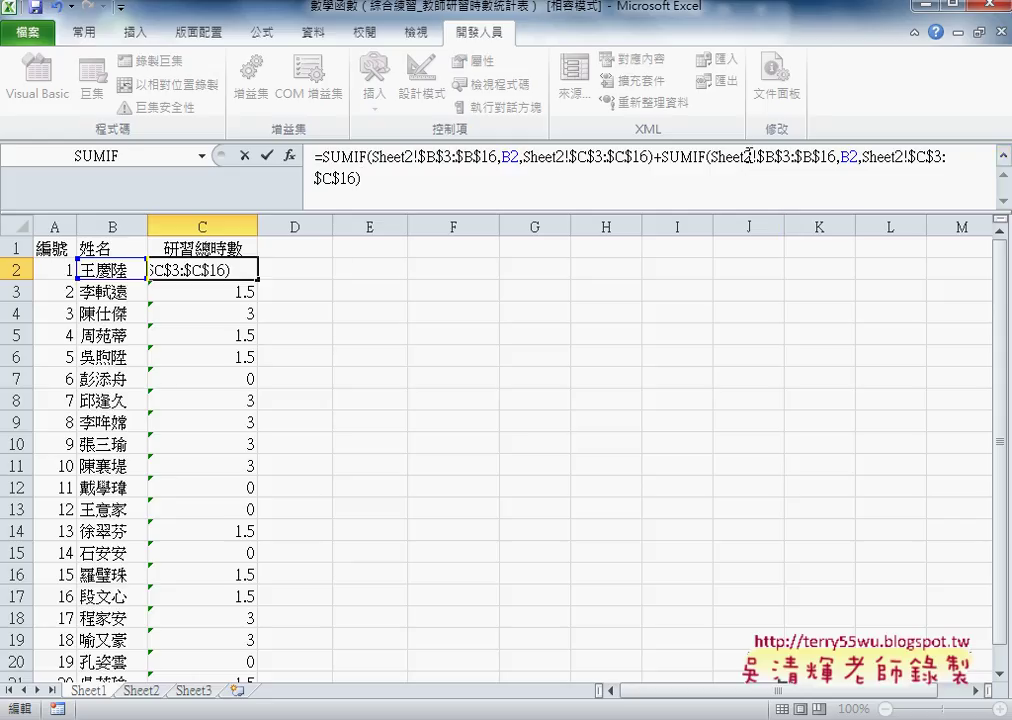
Step: Change the second SUMIF to Sheet3 ranges $B$3:$B$14 and $C$3:$C$14
left_click(749, 156)
left_click_drag(744, 156, 752, 156)
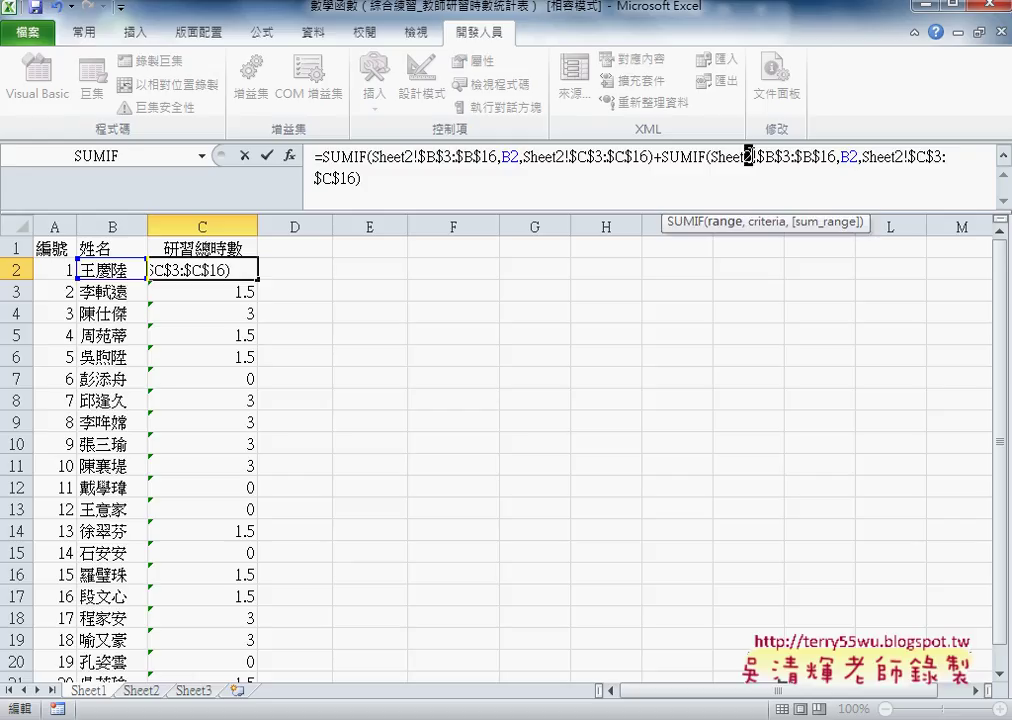
type("3")
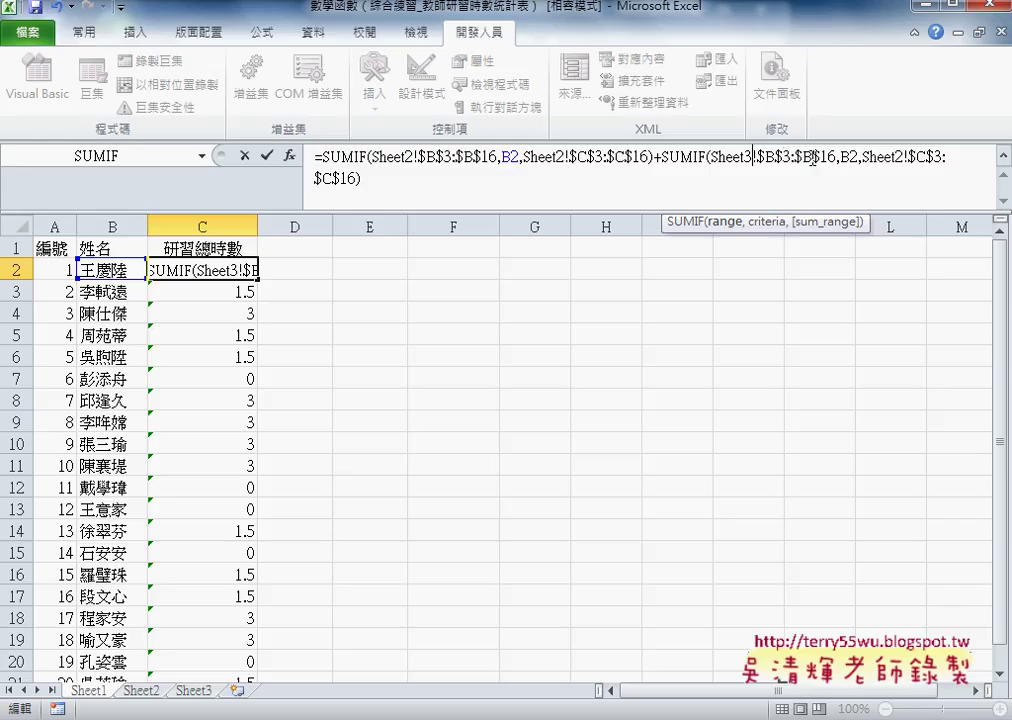
left_click_drag(828, 157, 837, 157)
type("4")
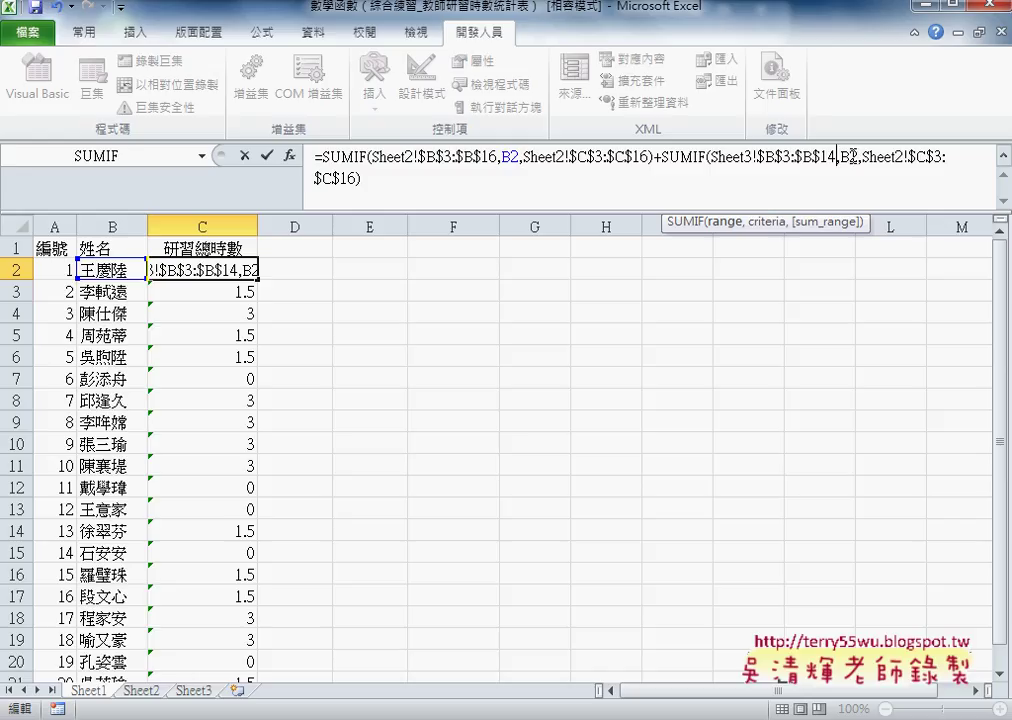
left_click_drag(895, 157, 903, 157)
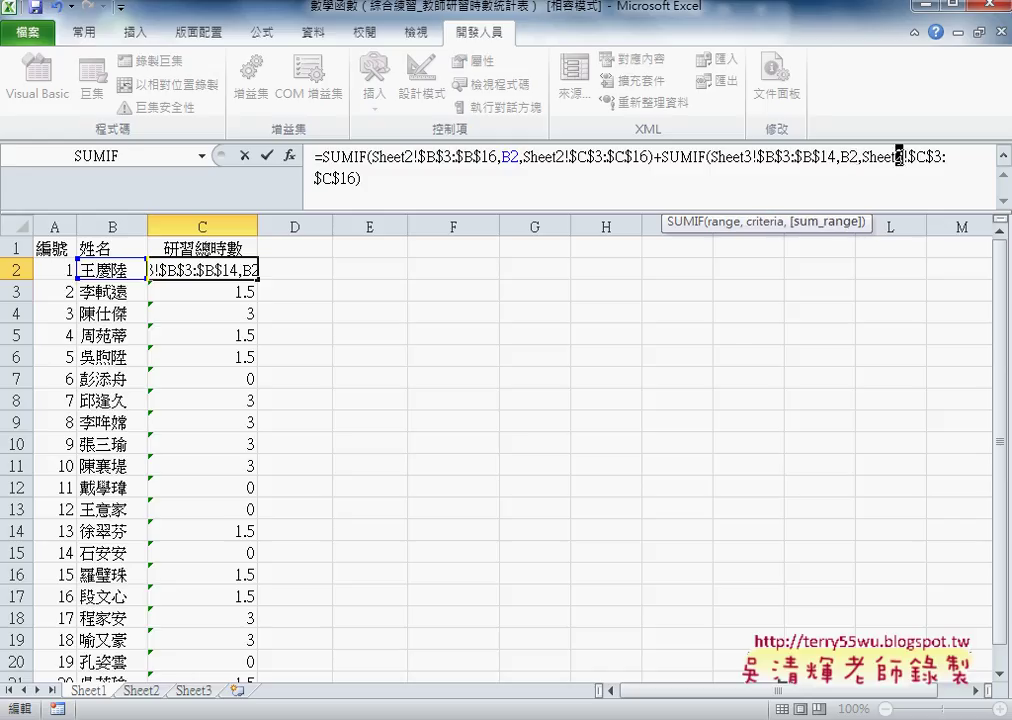
type("3")
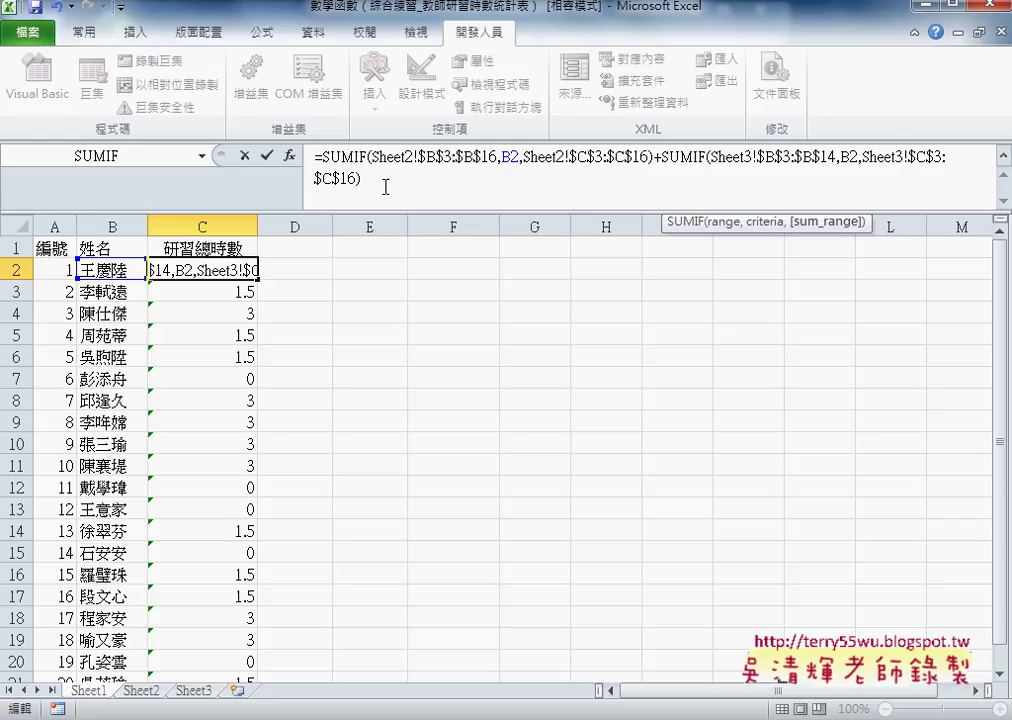
left_click_drag(348, 179, 357, 179)
type("4")
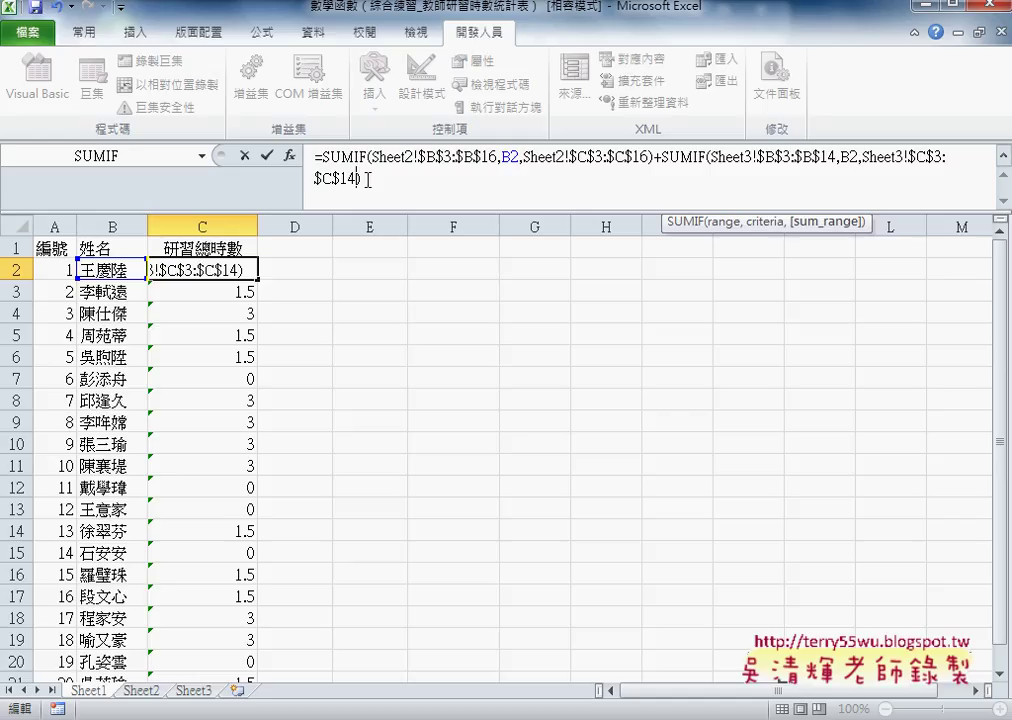
left_click(270, 157)
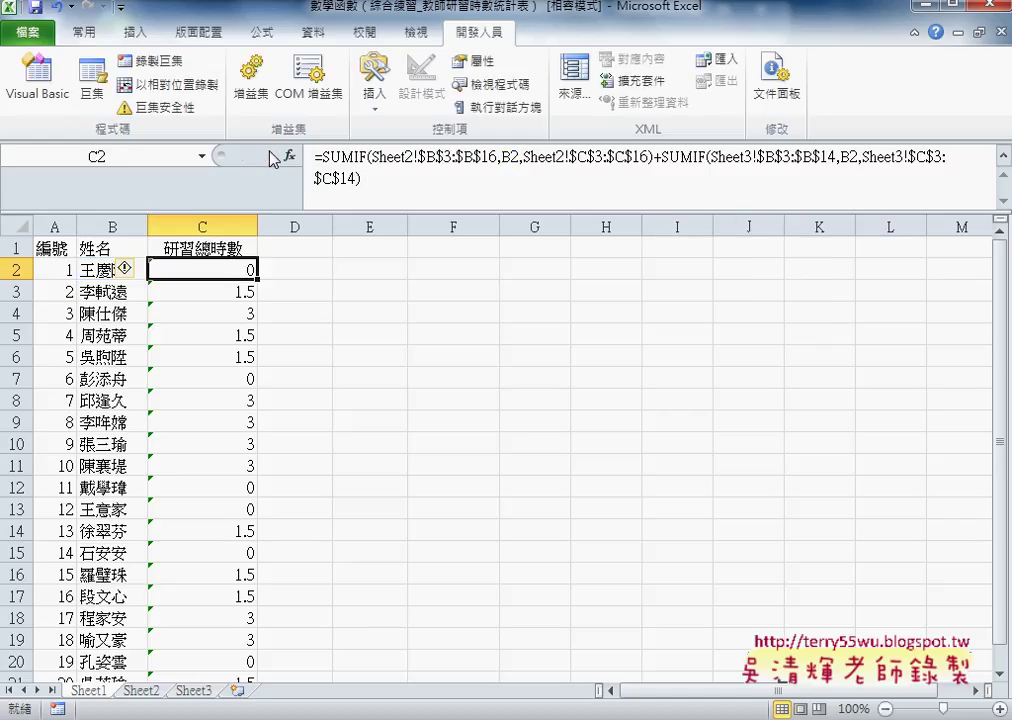
left_click(86, 269)
left_click(175, 272)
mouse_move(257, 280)
left_mouse_down()
mouse_move(245, 668)
mouse_move(237, 641)
left_mouse_up()
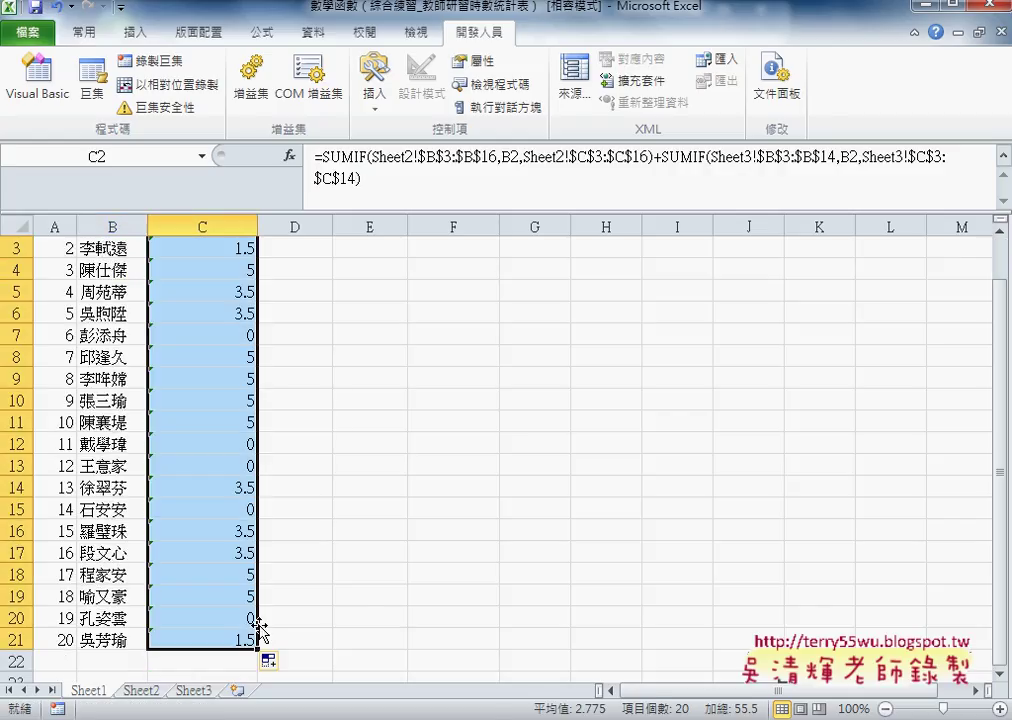
scroll(368, 522, "up", 1)
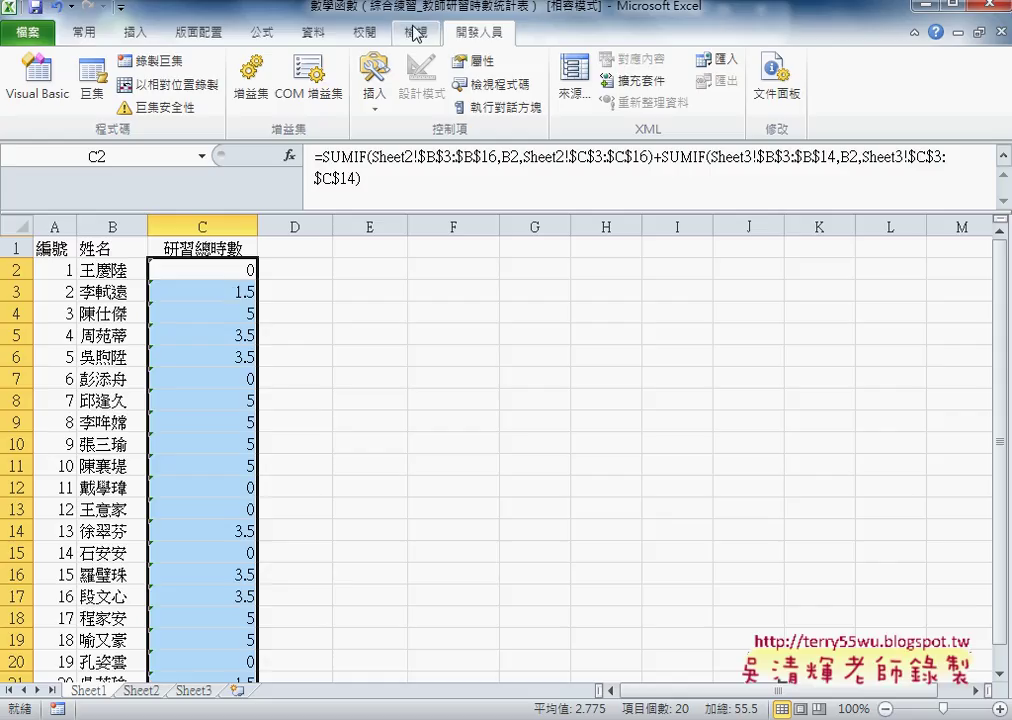
left_click(141, 691)
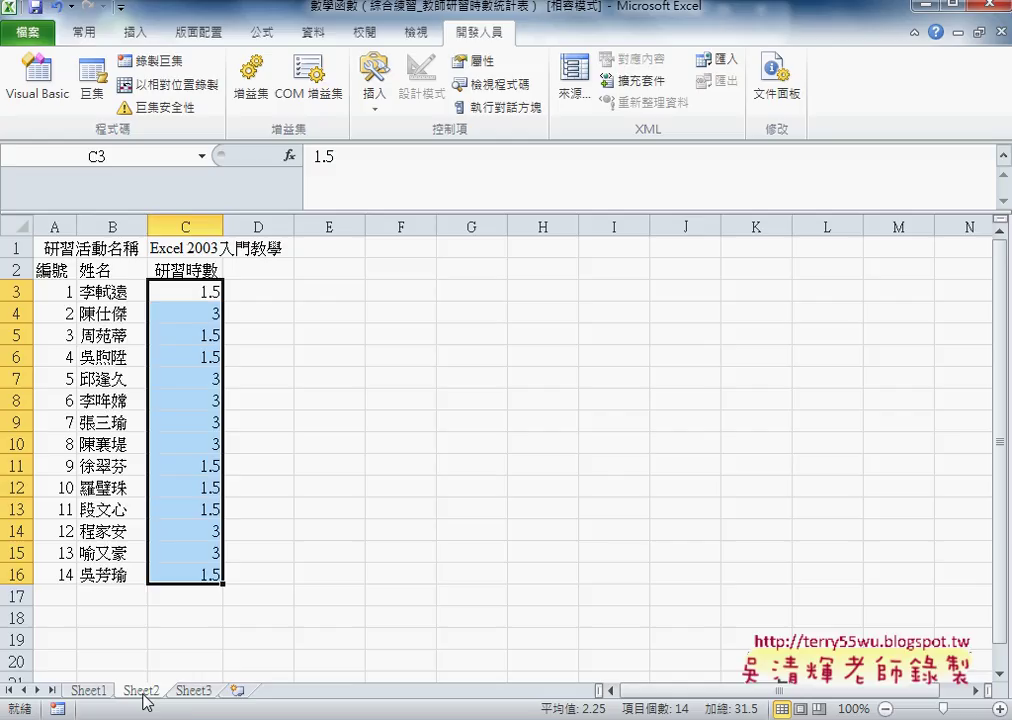
left_click(193, 691)
left_click(90, 691)
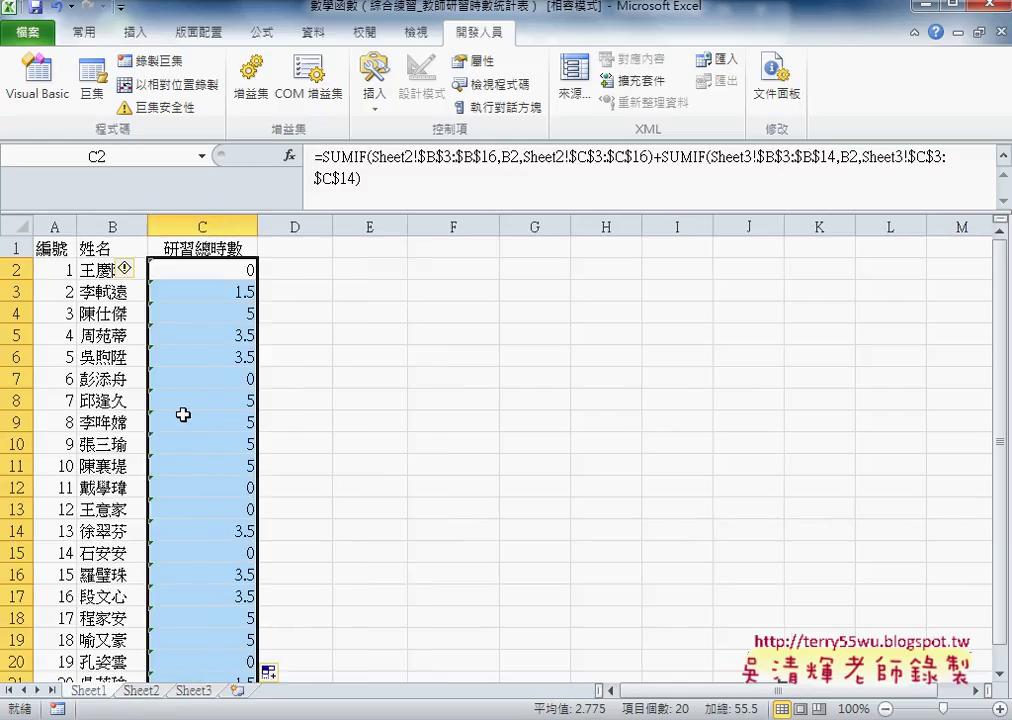
left_click(226, 271)
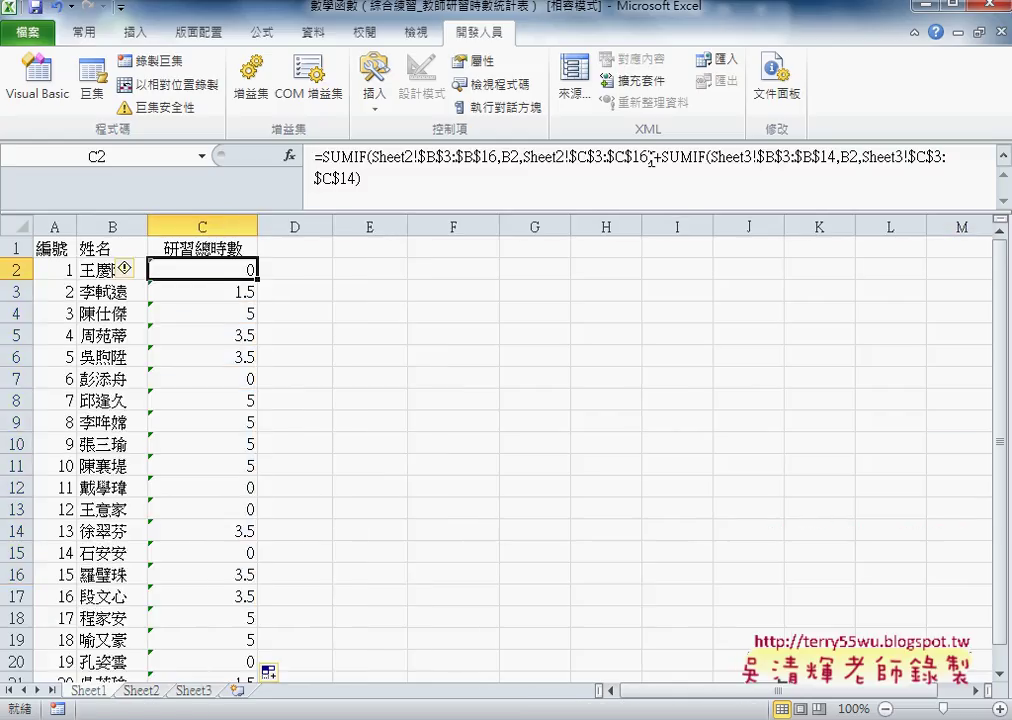
left_click_drag(655, 157, 322, 157)
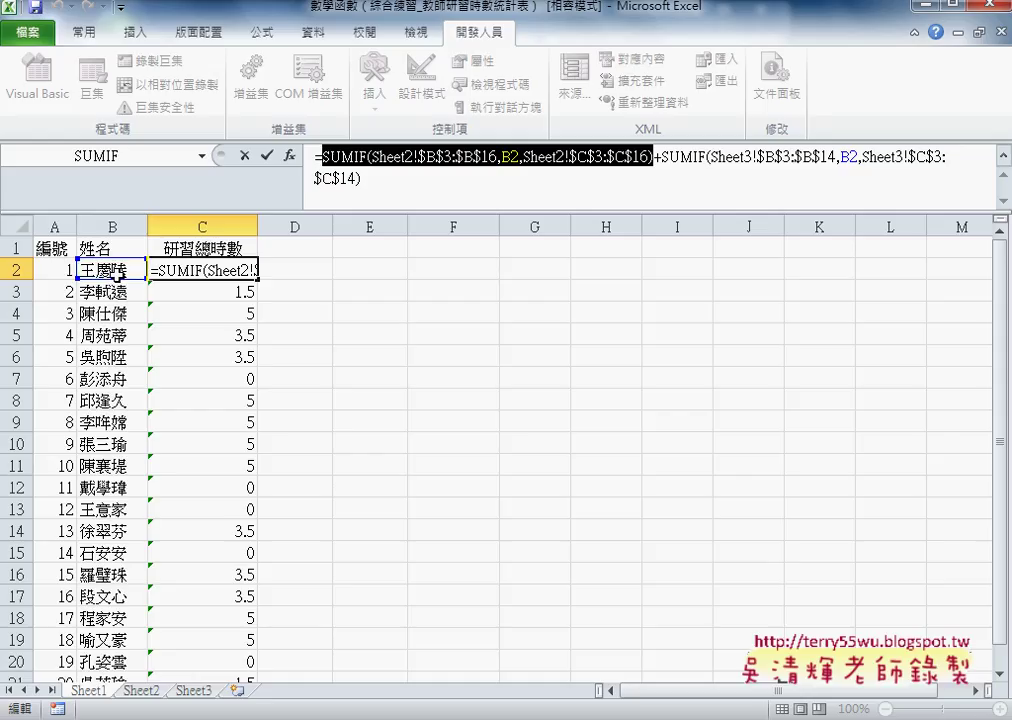
left_click(266, 156)
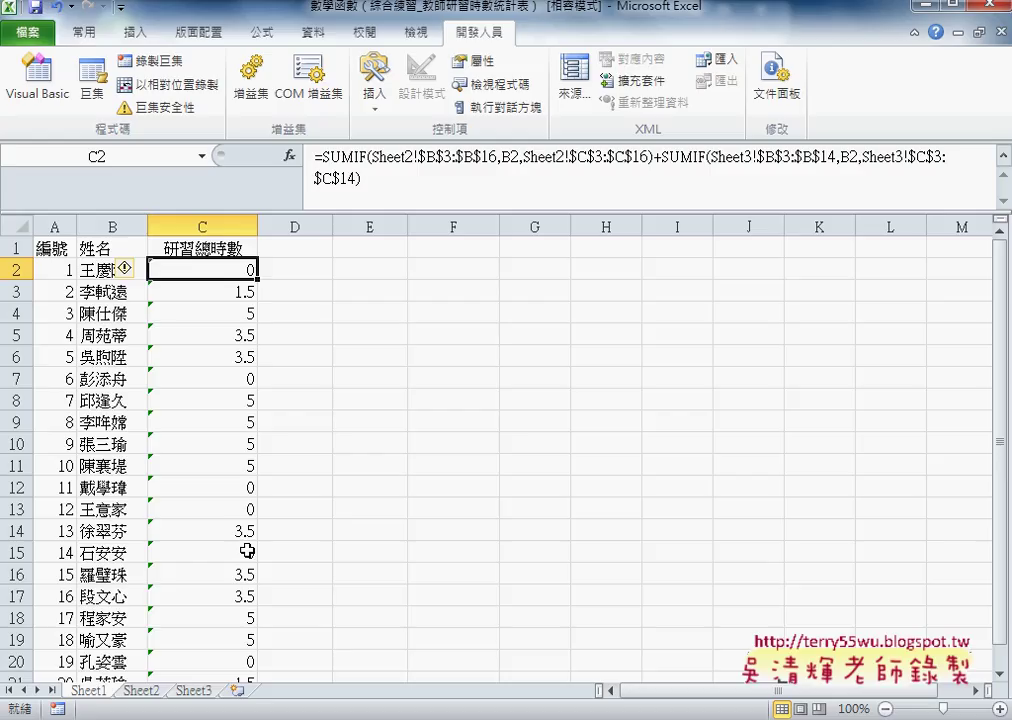
left_click(140, 690)
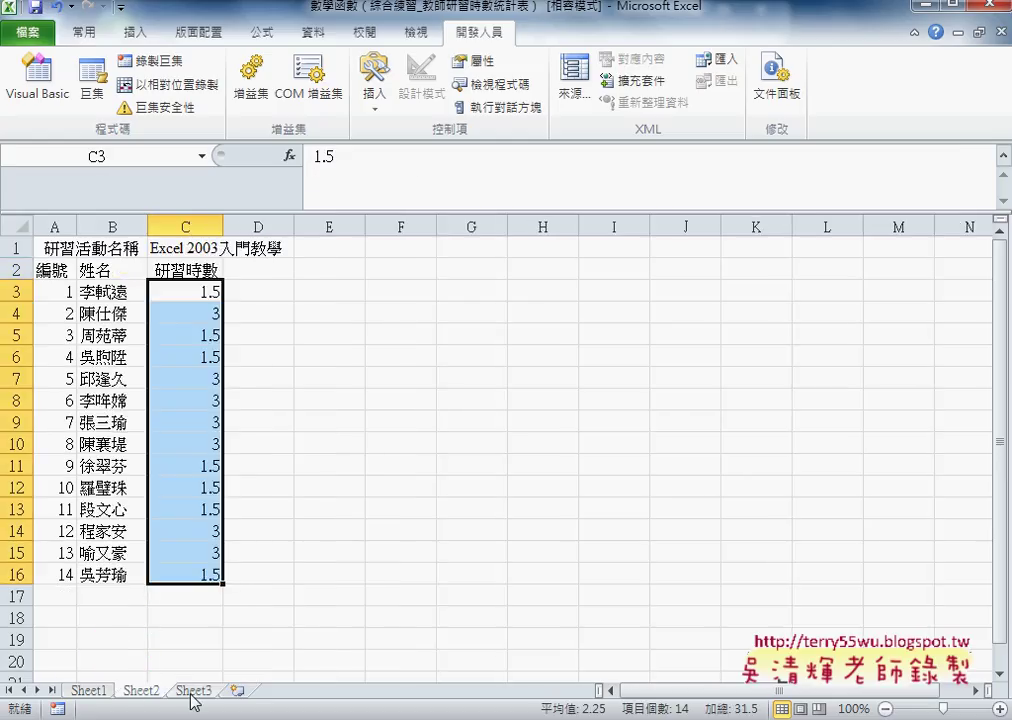
left_click(194, 690)
left_click(140, 690)
left_click(92, 690)
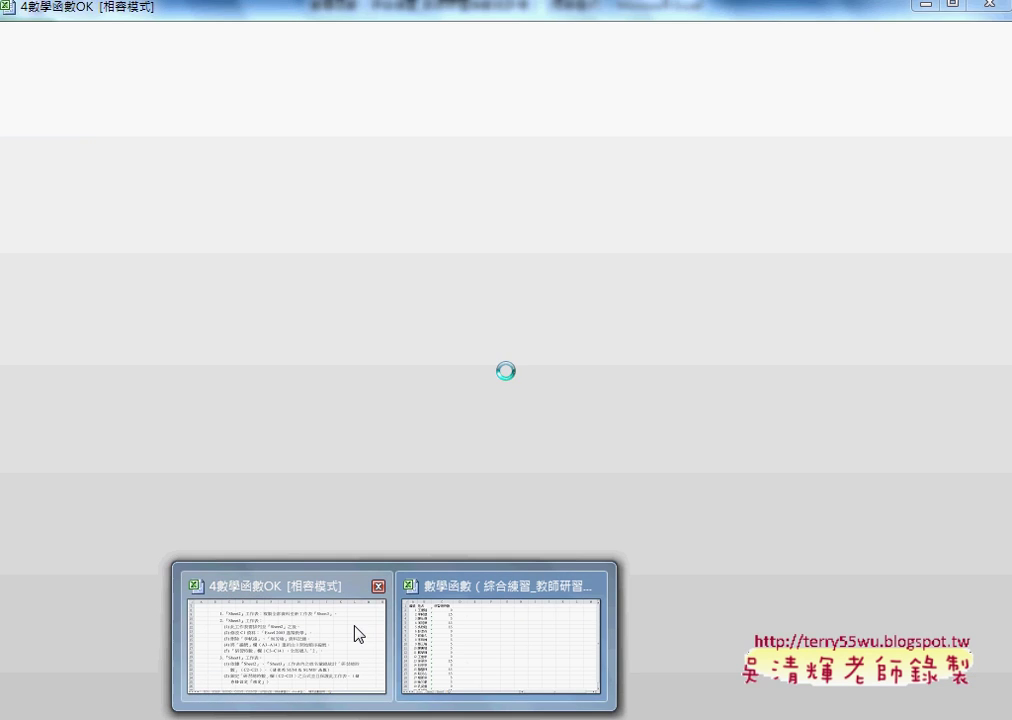
left_click(355, 637)
scroll(480, 516, "down", 2)
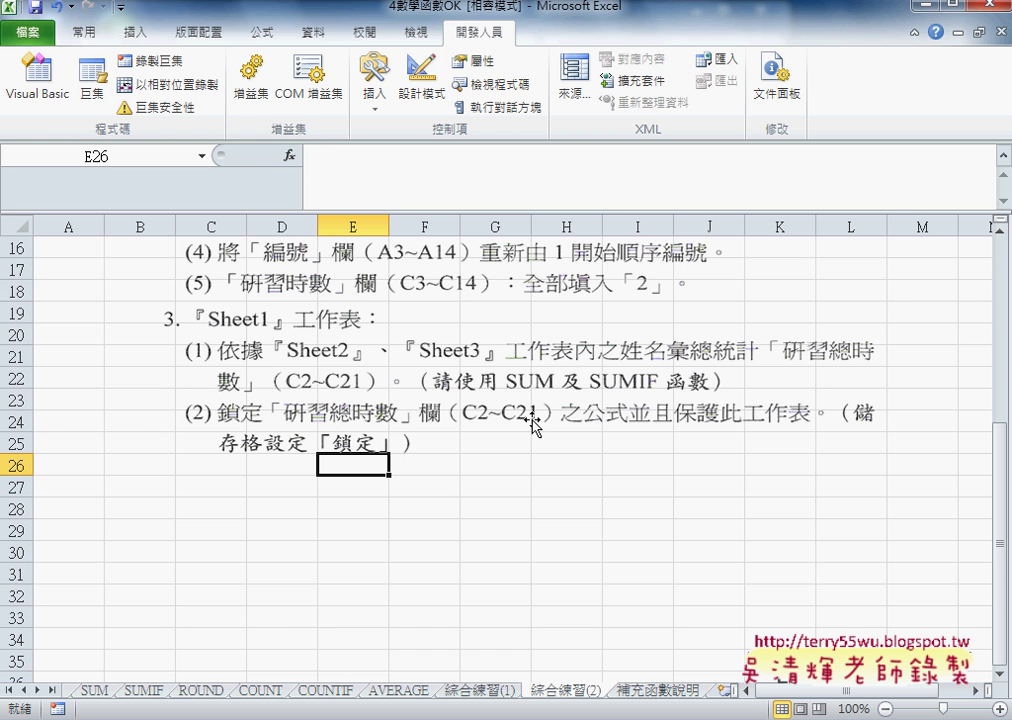
left_click(927, 6)
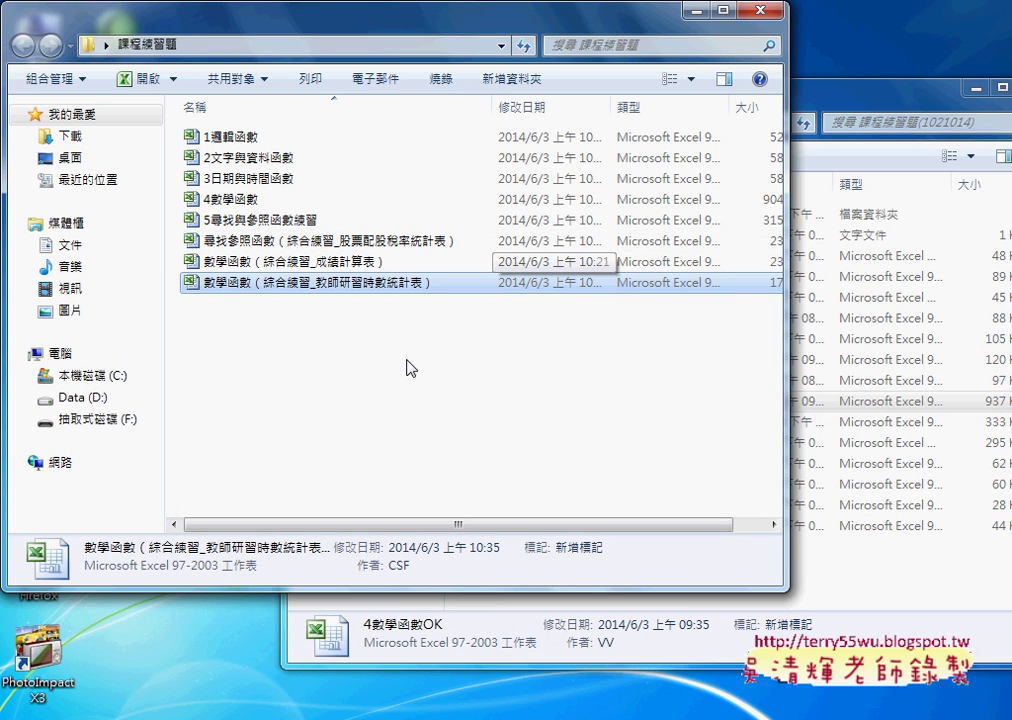
mouse_move(400, 718)
left_click(479, 659)
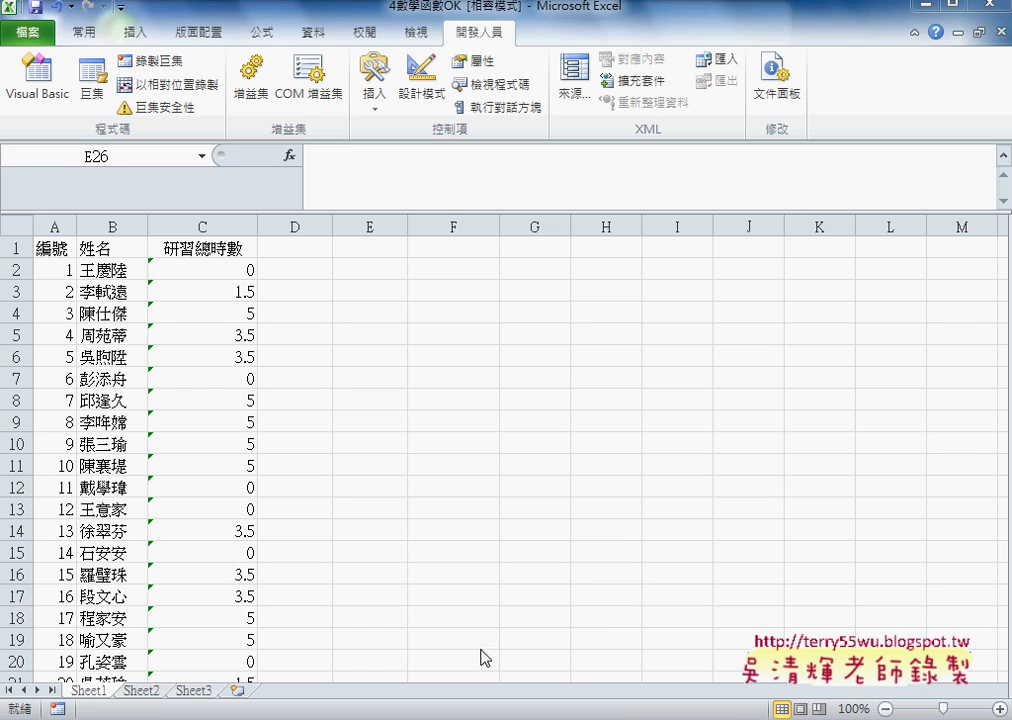
left_click(328, 486)
left_click(212, 262)
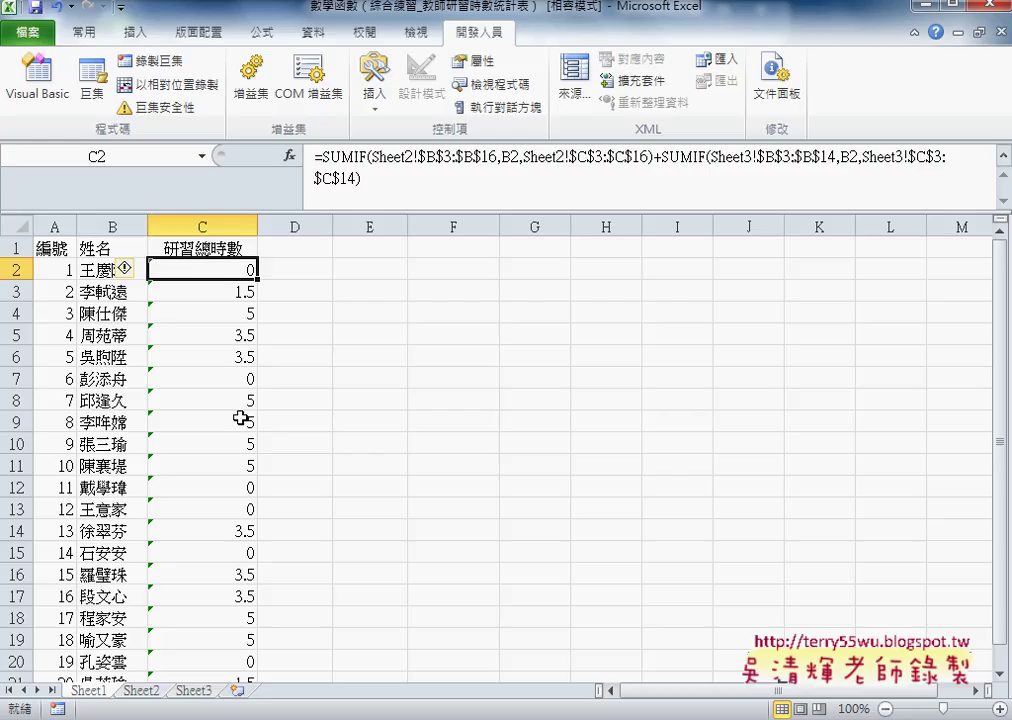
type("5")
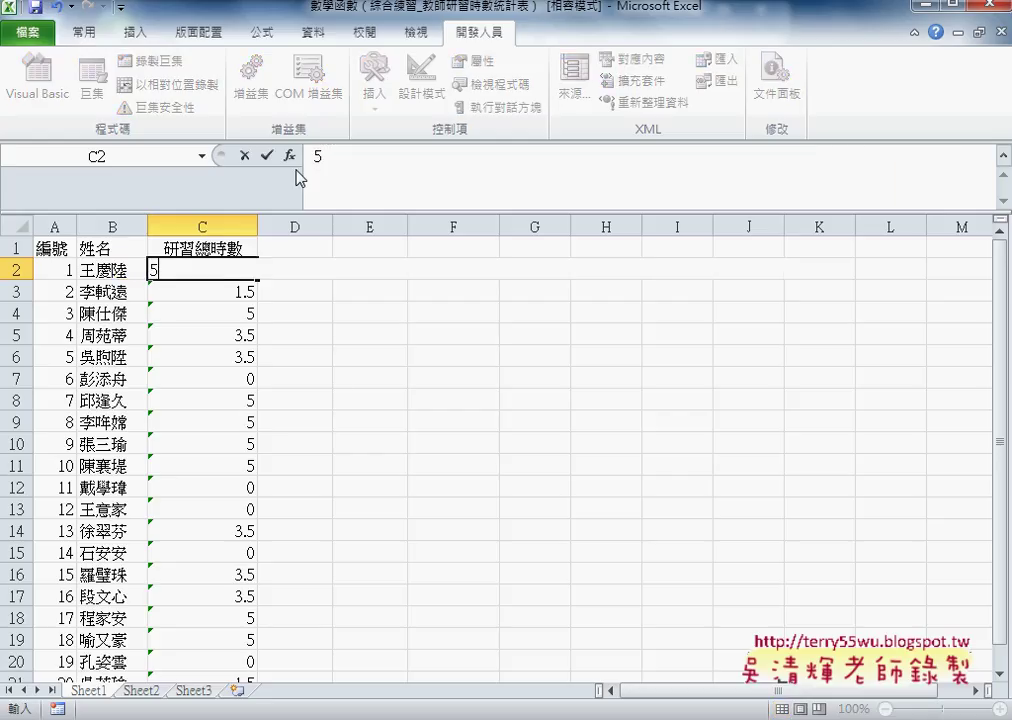
key("ctrl+Return")
left_click(338, 352)
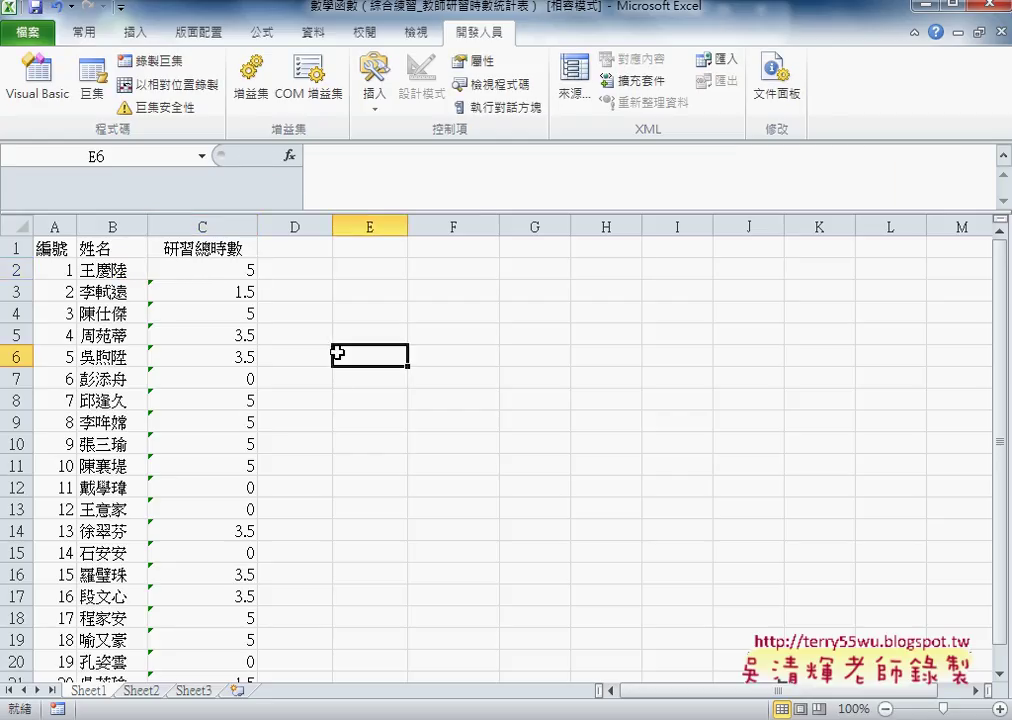
left_click(239, 272)
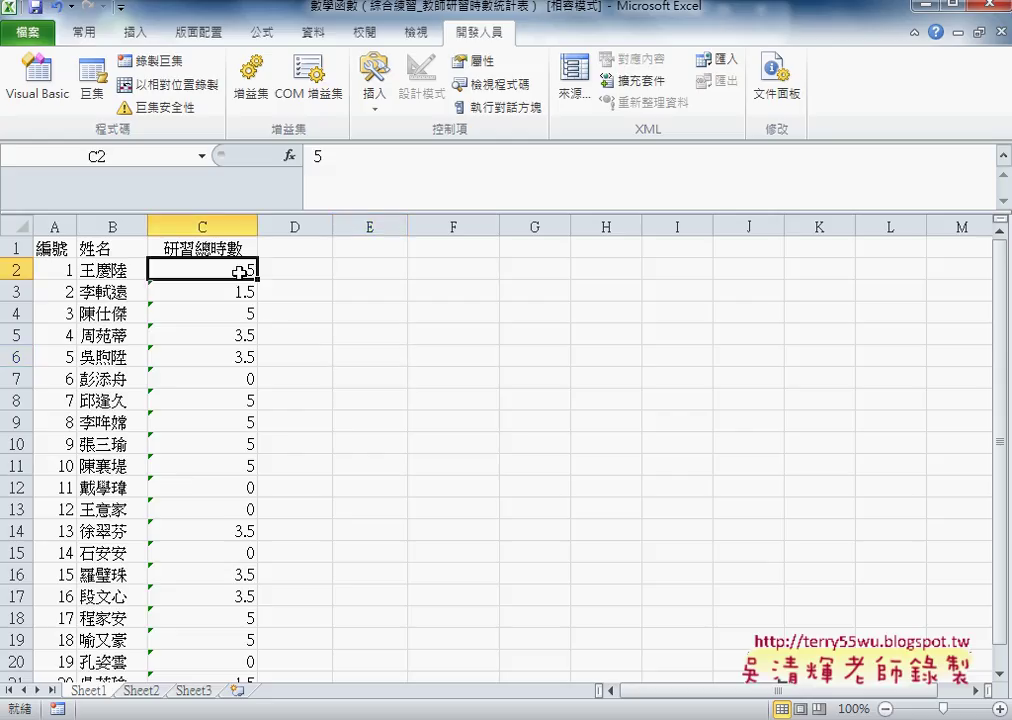
key("ctrl+z")
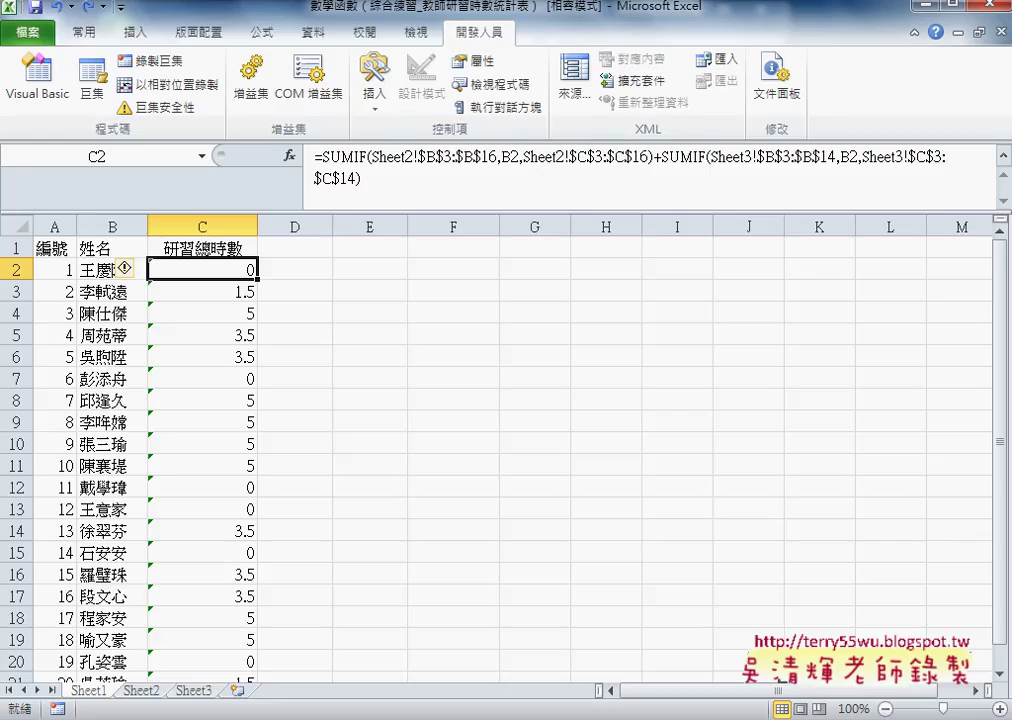
left_click(395, 719)
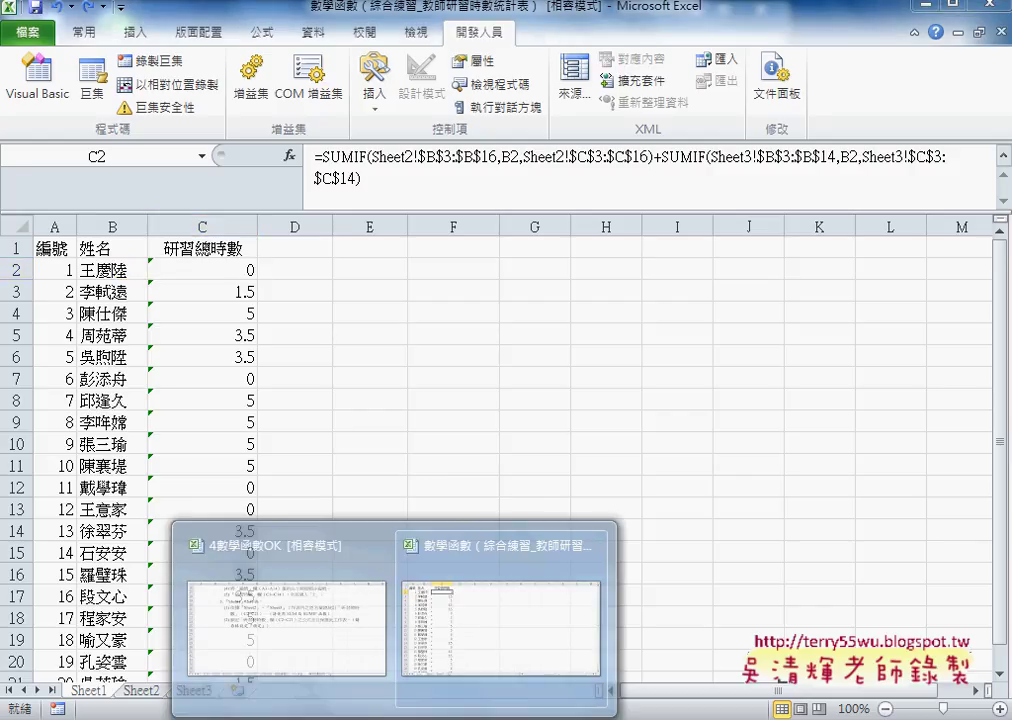
left_click(367, 628)
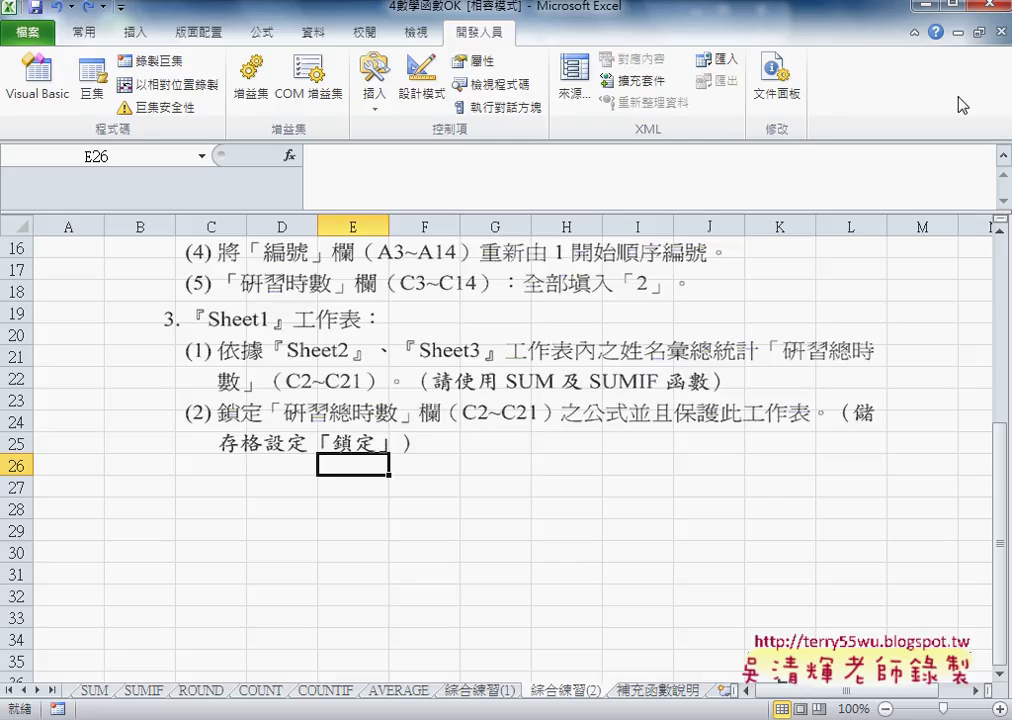
left_click(933, 7)
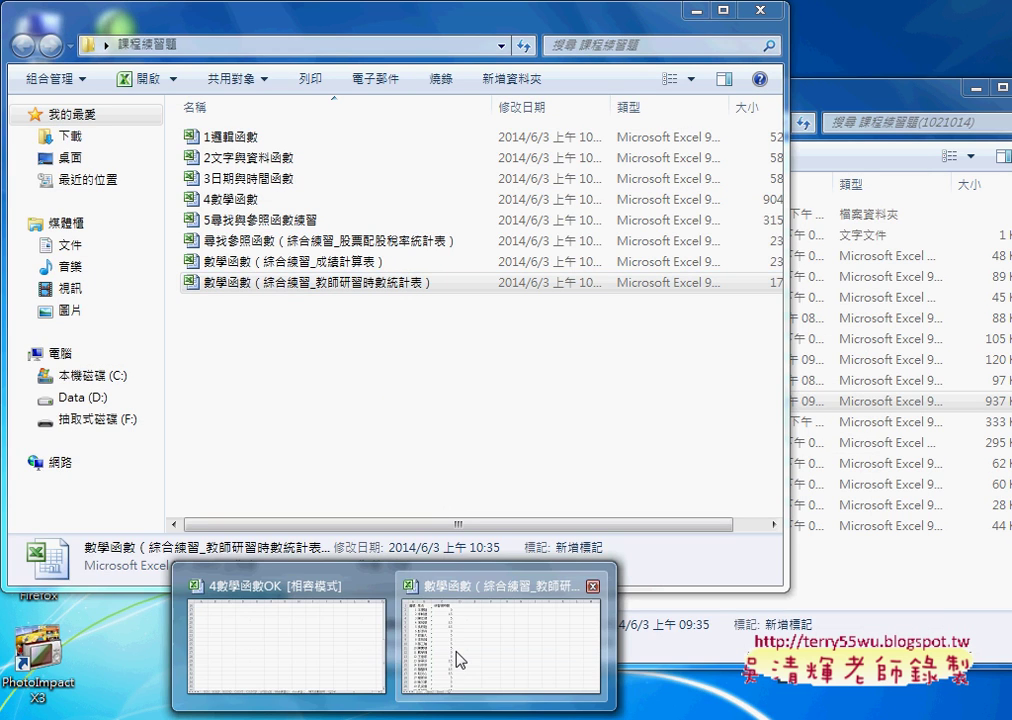
left_click(454, 660)
left_click(326, 505)
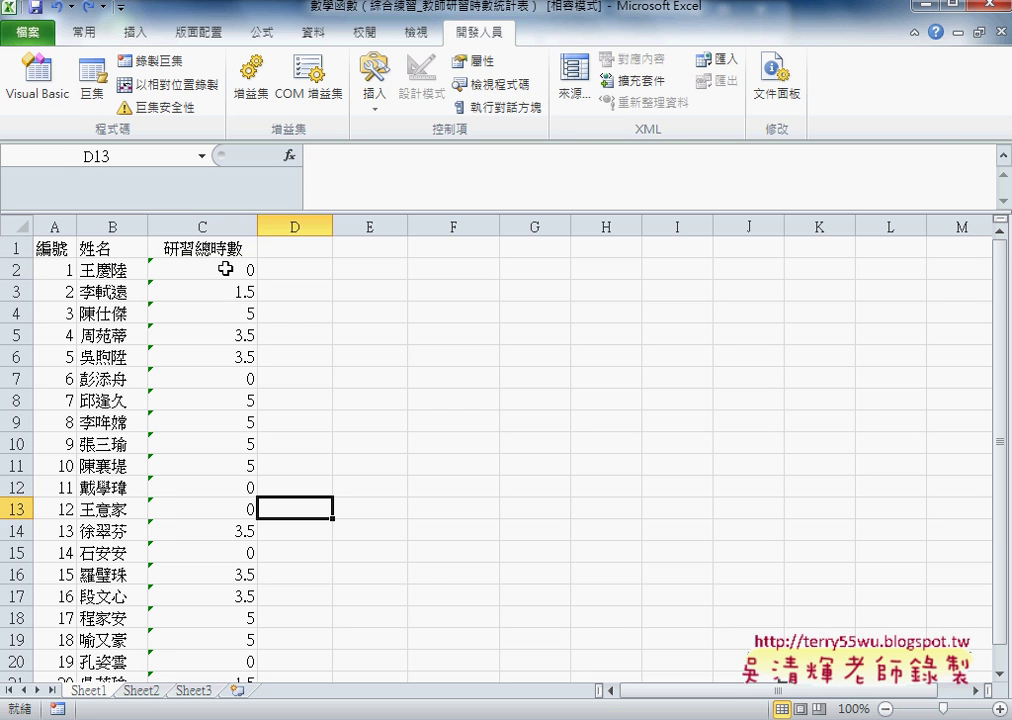
Step: Tick Locked and Hidden for C2:C21 in Format Cells' Protection settings
left_click_drag(224, 267, 245, 640)
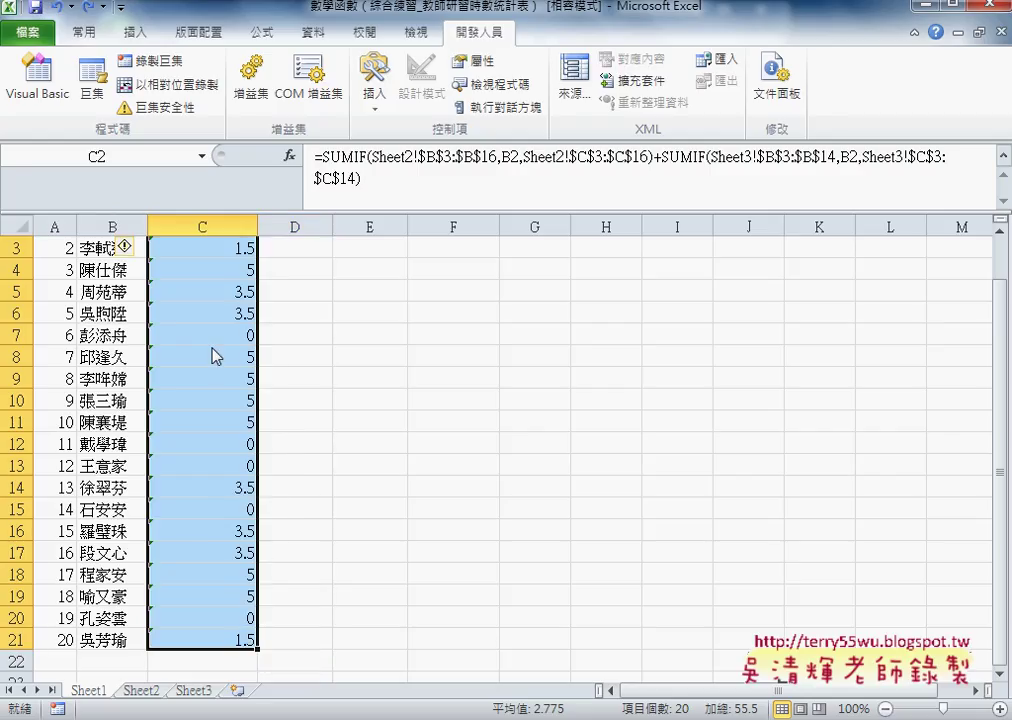
right_click(214, 316)
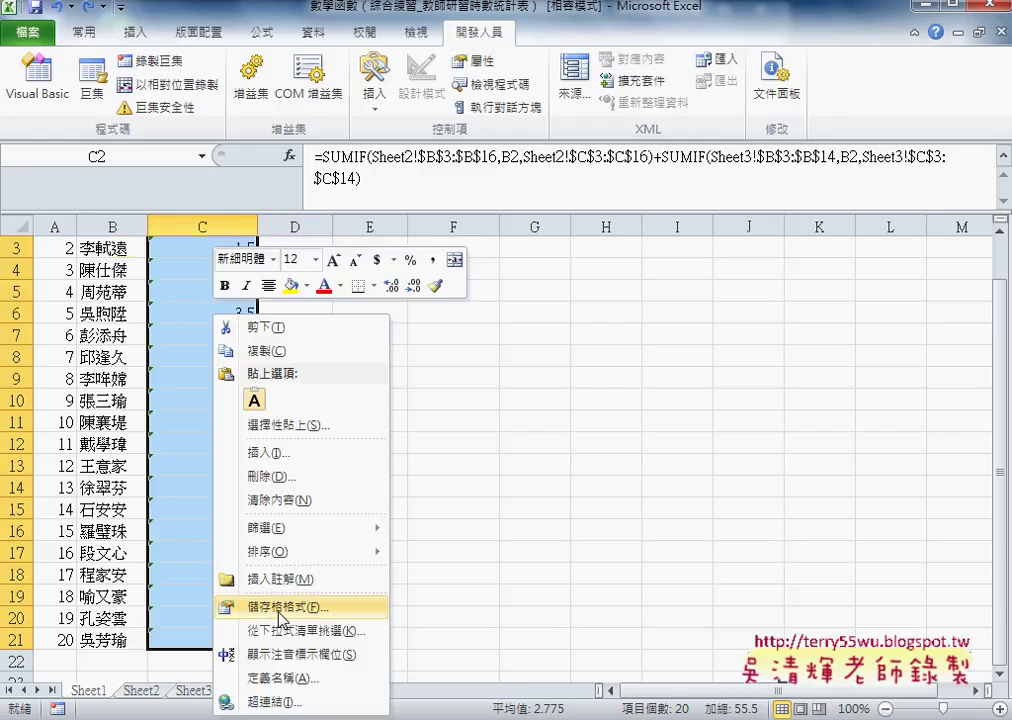
scroll(220, 490, "up", 1)
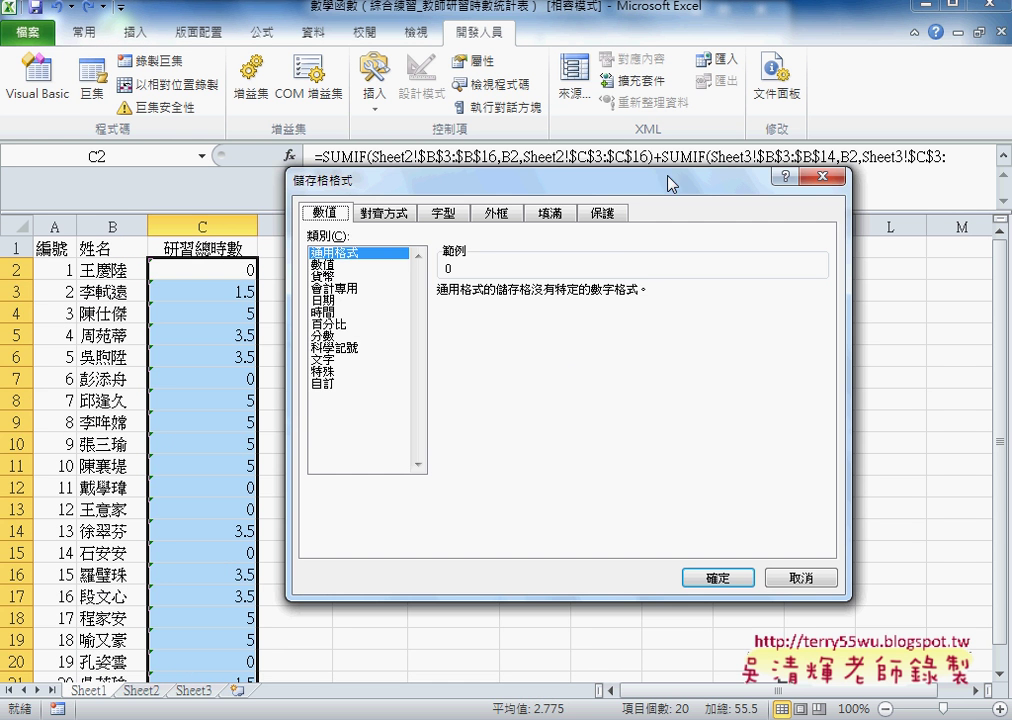
left_click(606, 213)
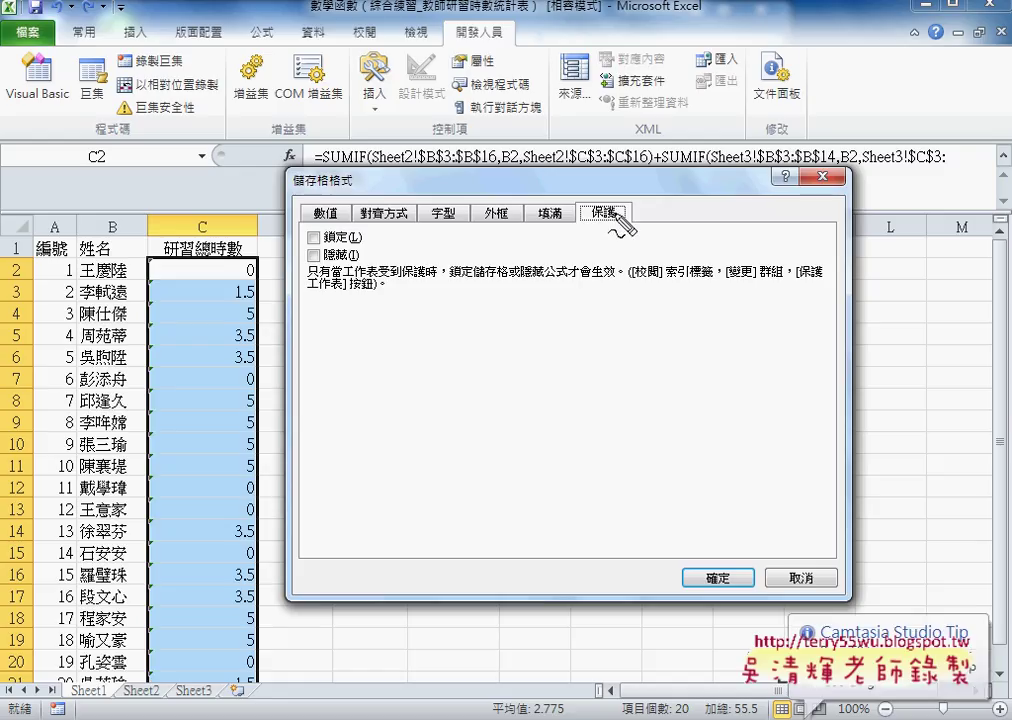
left_click_drag(629, 228, 630, 229)
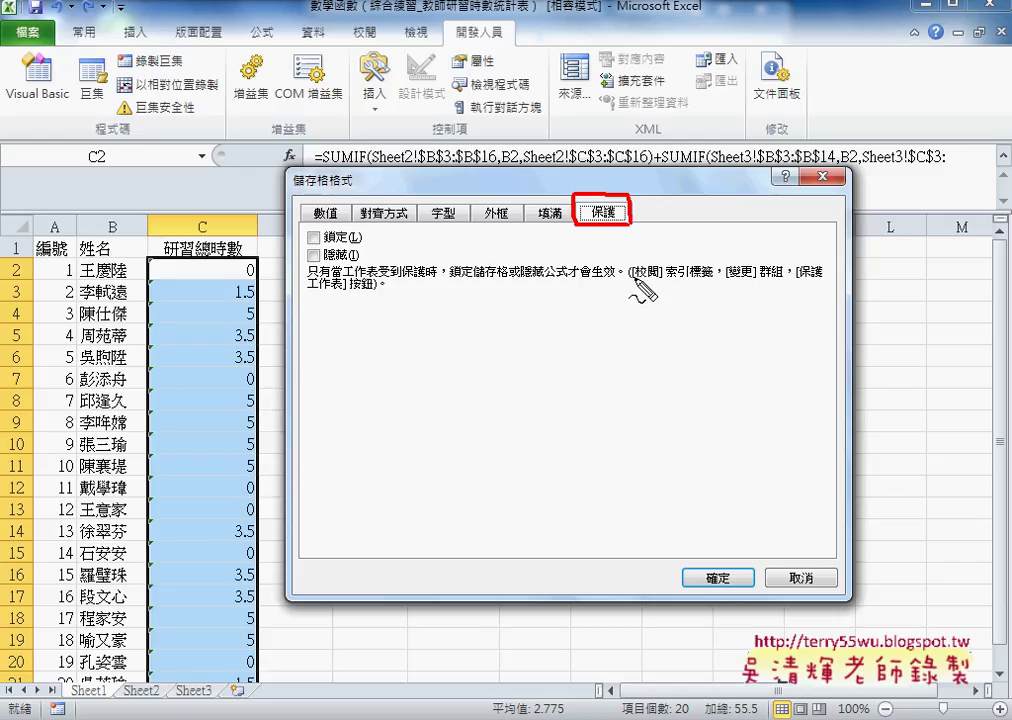
left_click_drag(797, 282, 822, 279)
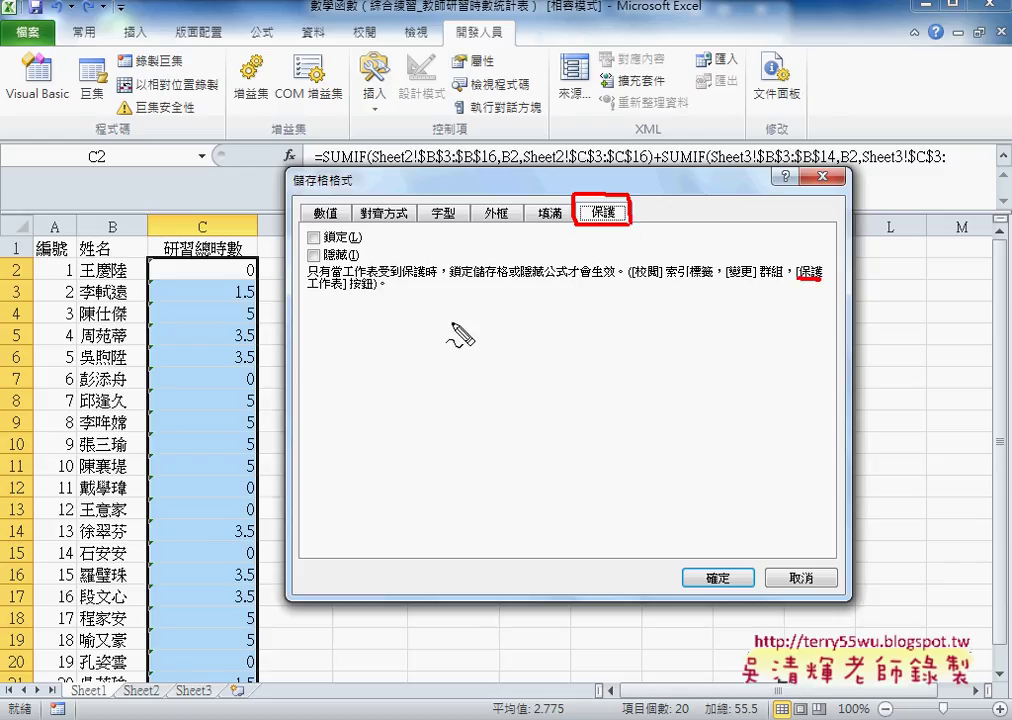
left_click_drag(307, 295, 345, 292)
left_click_drag(638, 284, 659, 283)
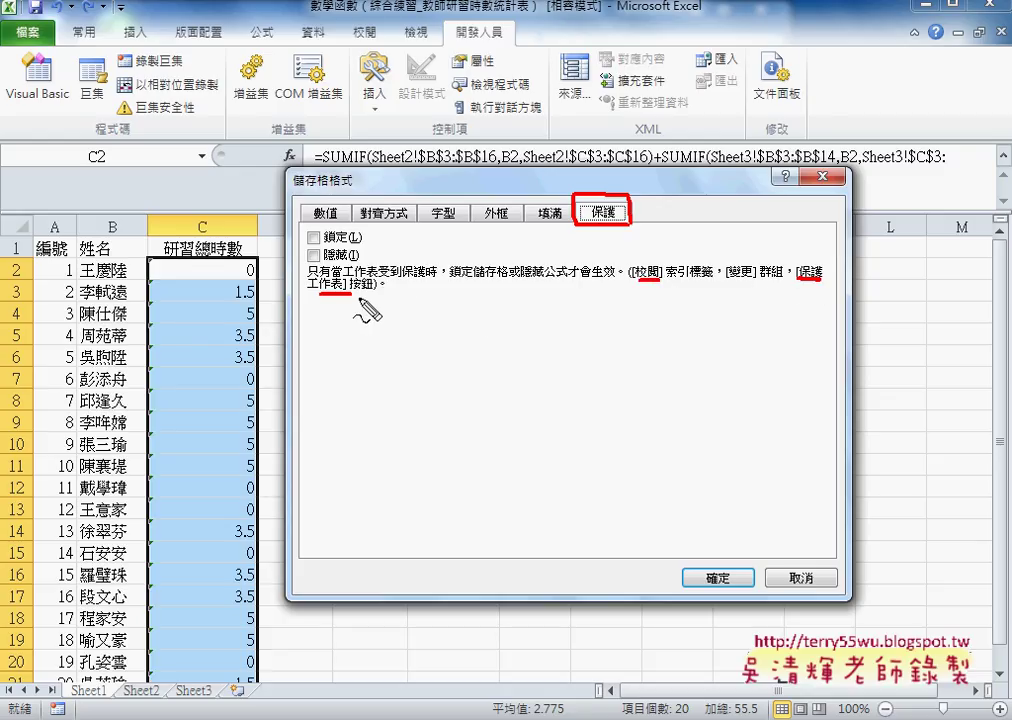
left_click_drag(310, 238, 352, 230)
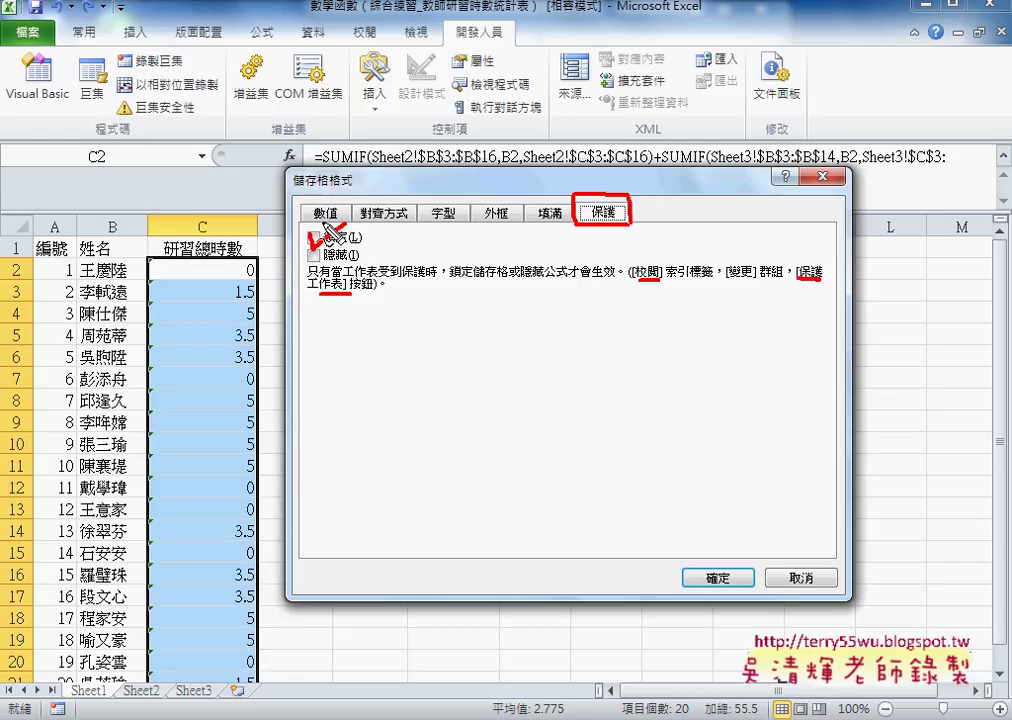
left_click_drag(369, 240, 382, 236)
mouse_move(314, 246)
left_mouse_down()
mouse_move(315, 268)
mouse_move(338, 256)
left_mouse_up()
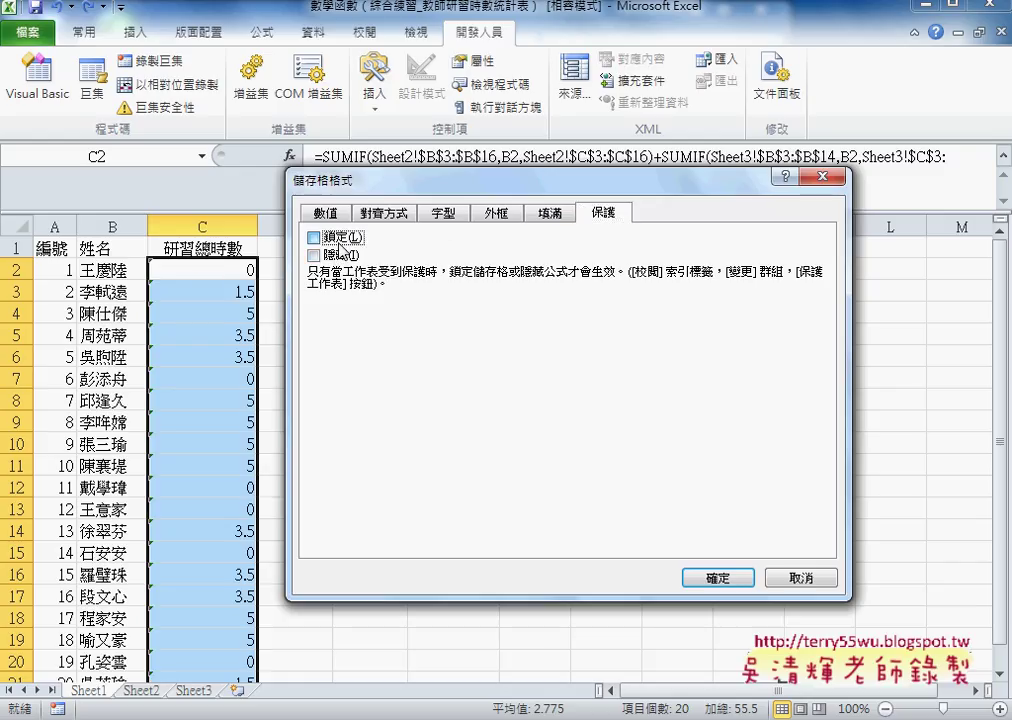
left_click(334, 237)
left_click(337, 257)
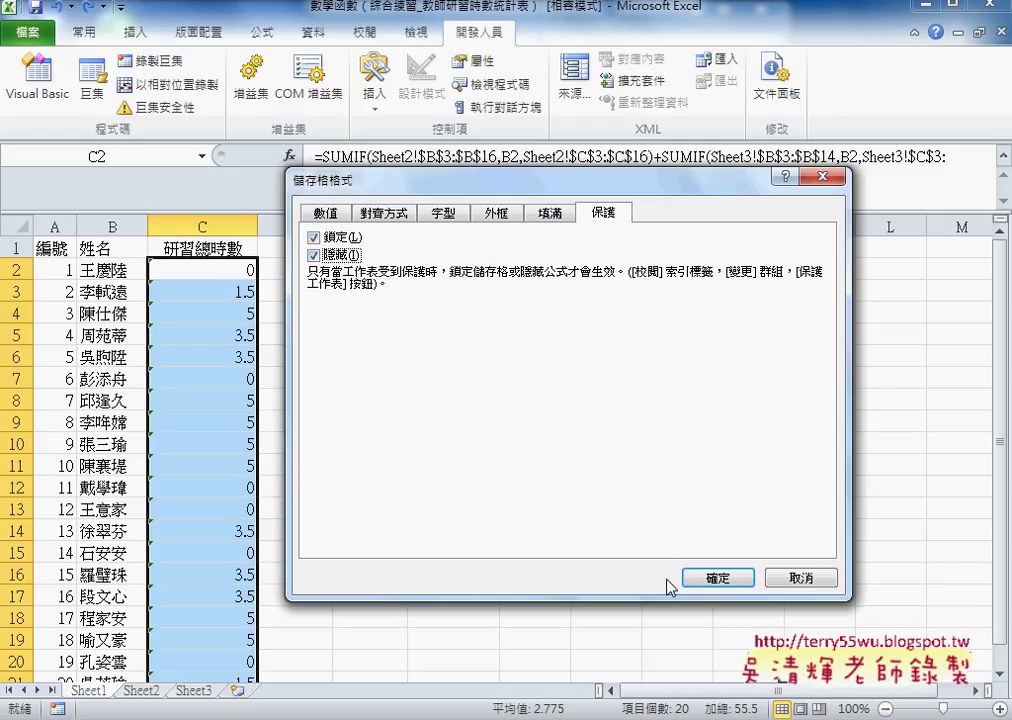
left_click(712, 577)
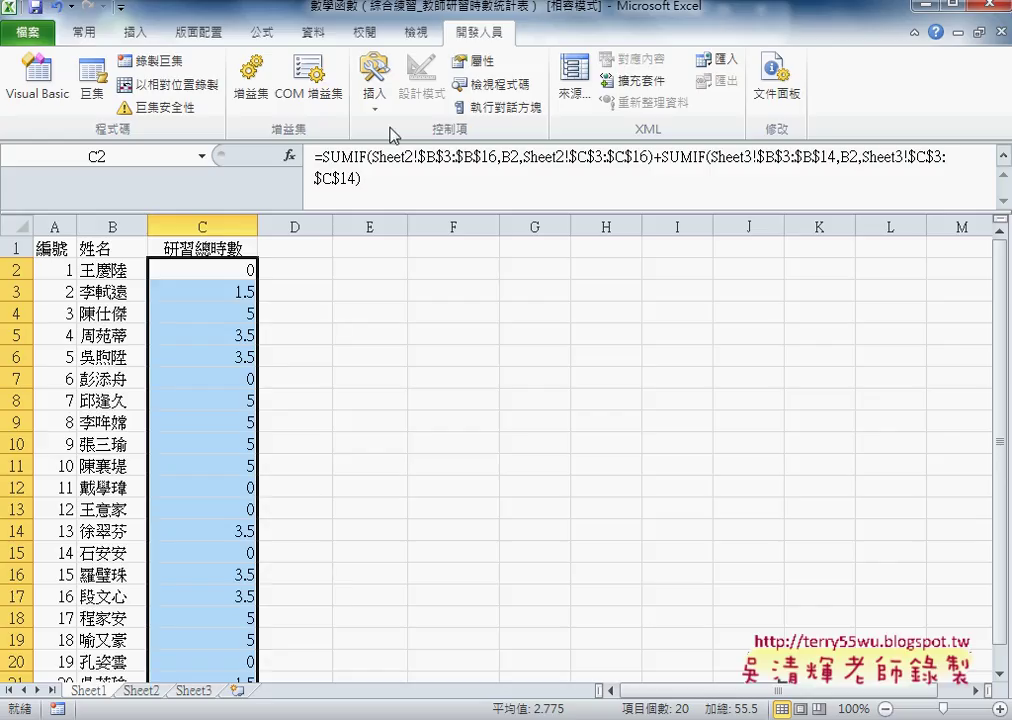
Step: Protect Sheet1 with a password, entering it and confirming it
left_click(367, 33)
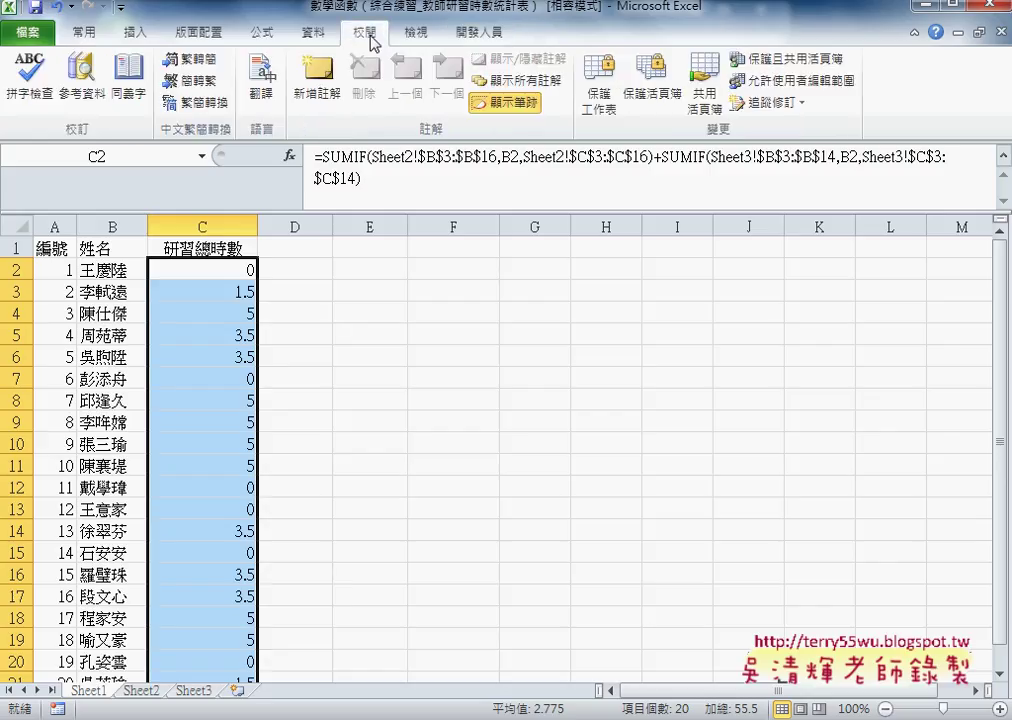
left_click(600, 100)
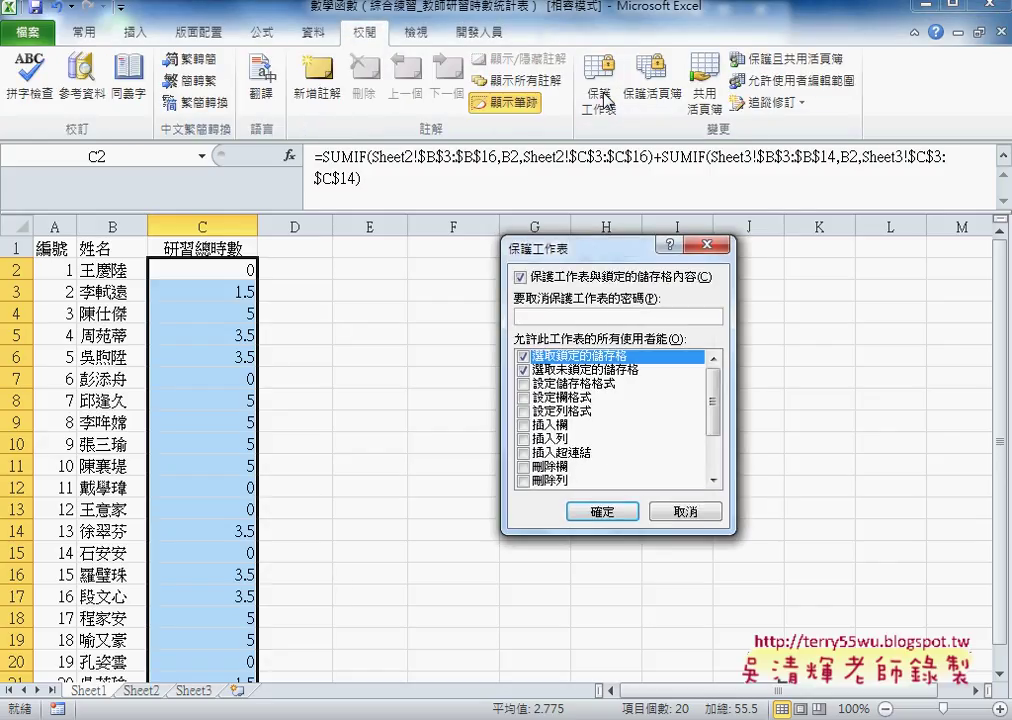
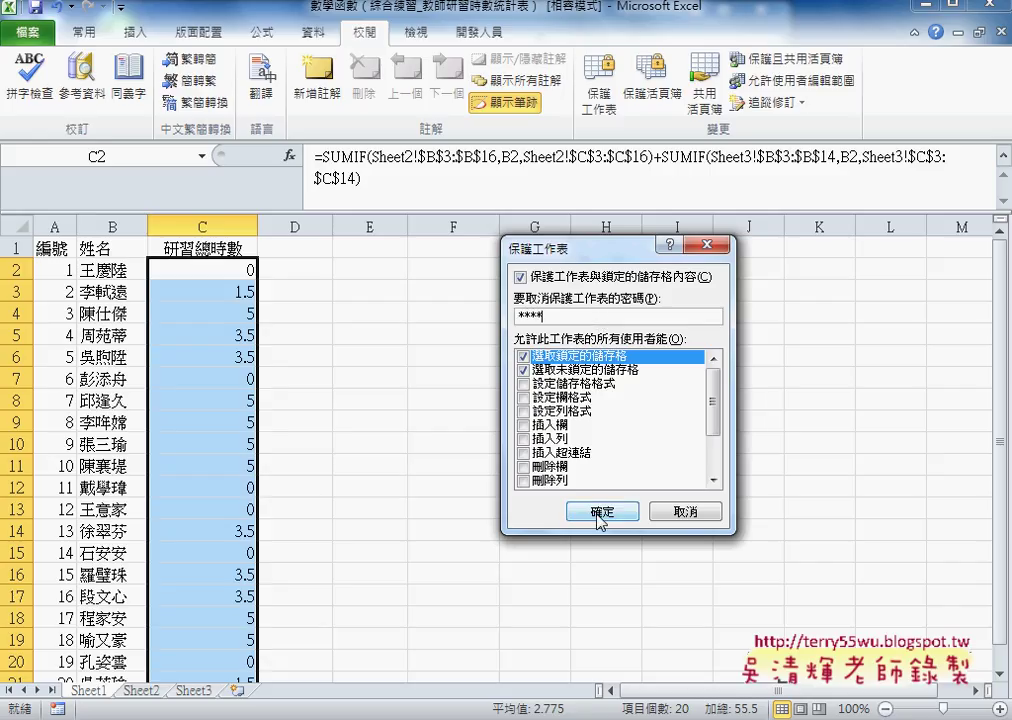
left_click(604, 514)
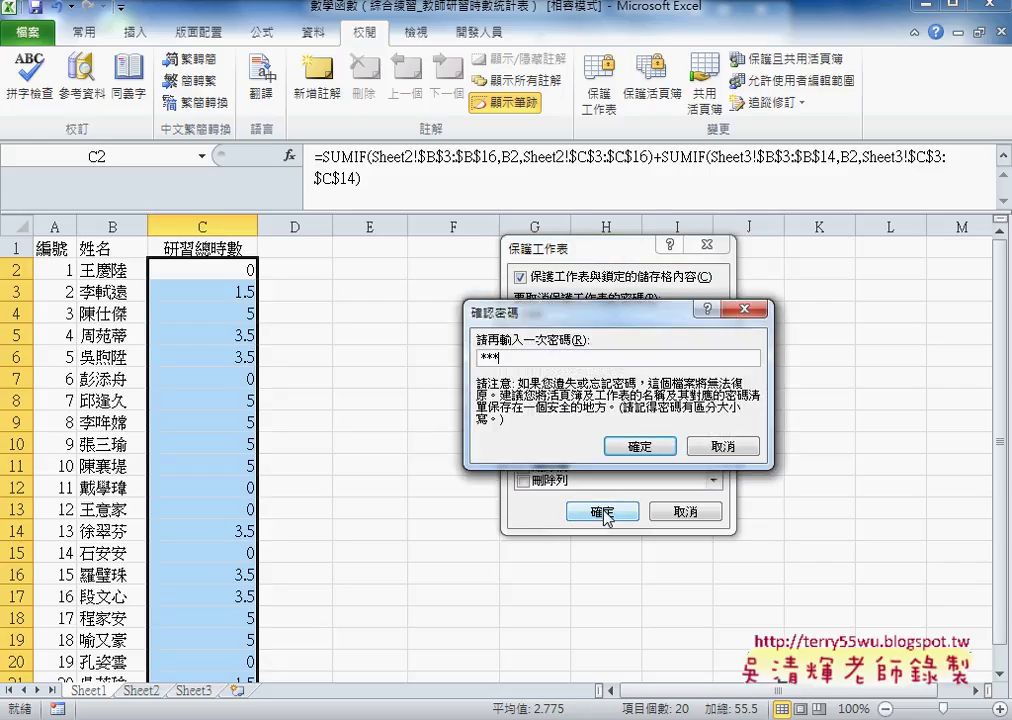
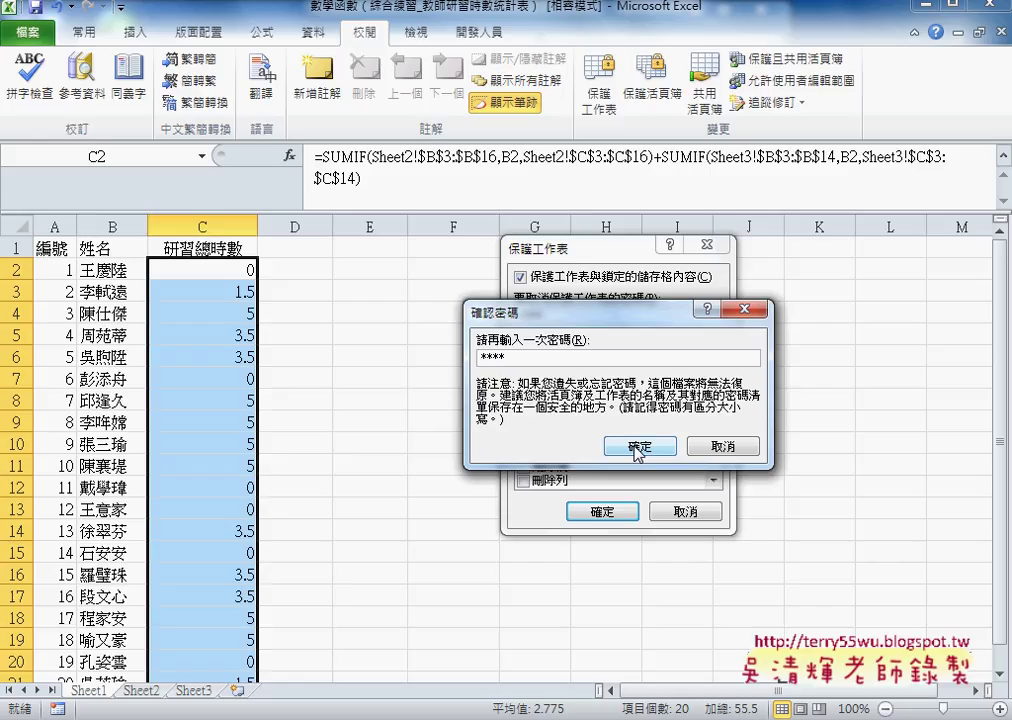
left_click(637, 448)
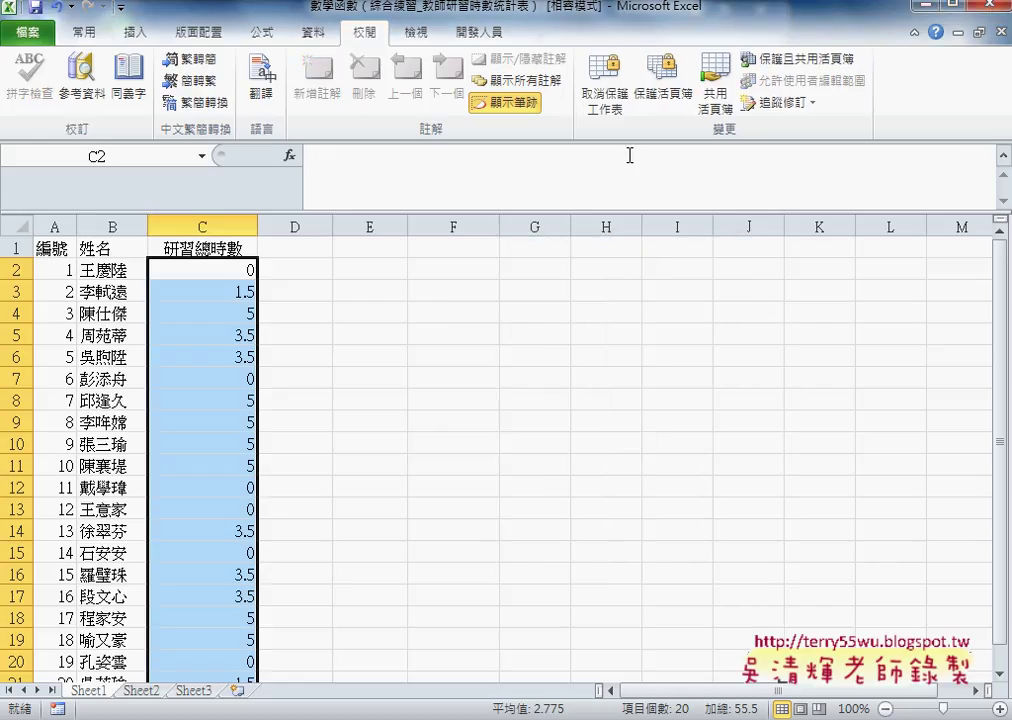
left_click(604, 92)
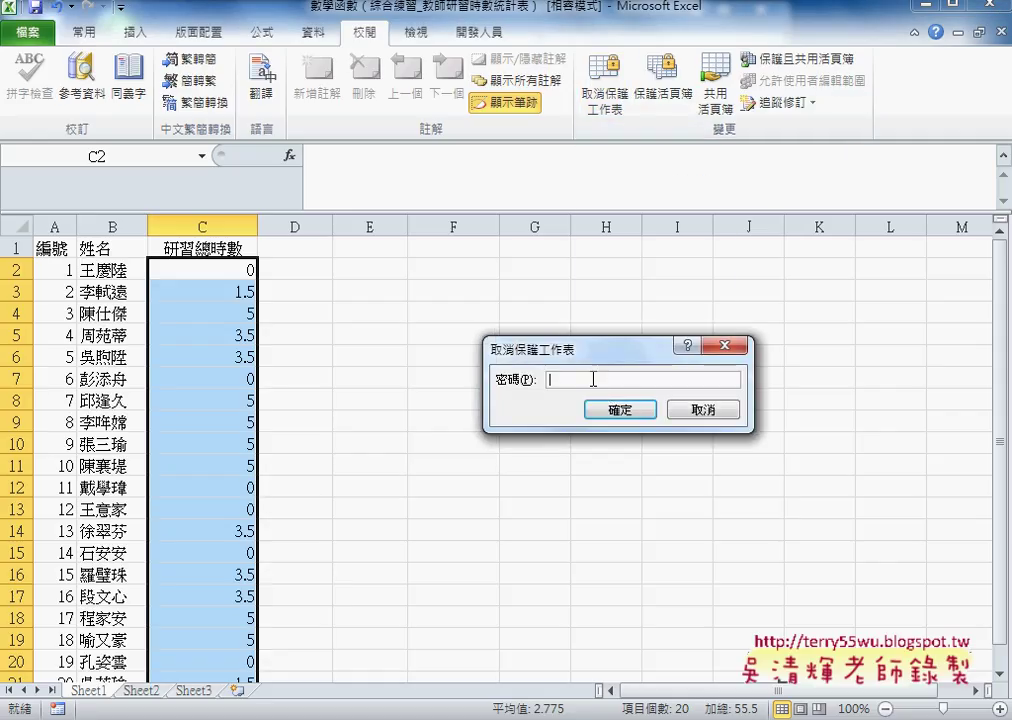
left_click(698, 408)
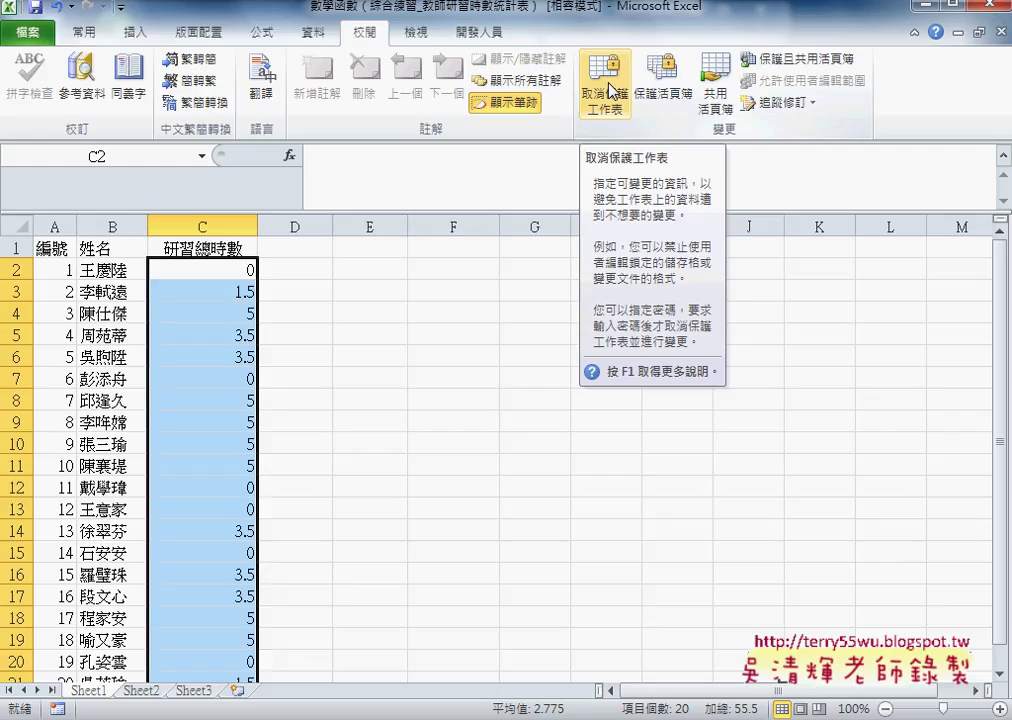
left_click(339, 404)
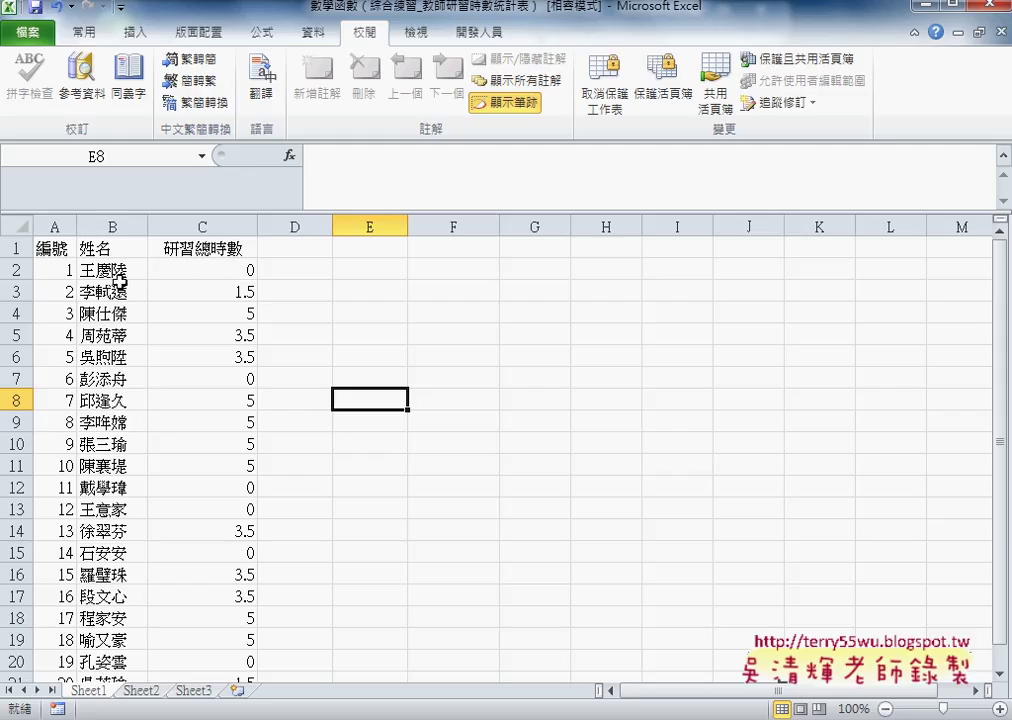
Step: Try editing A2 and C2, dismissing each protected-cell warning
left_click(55, 270)
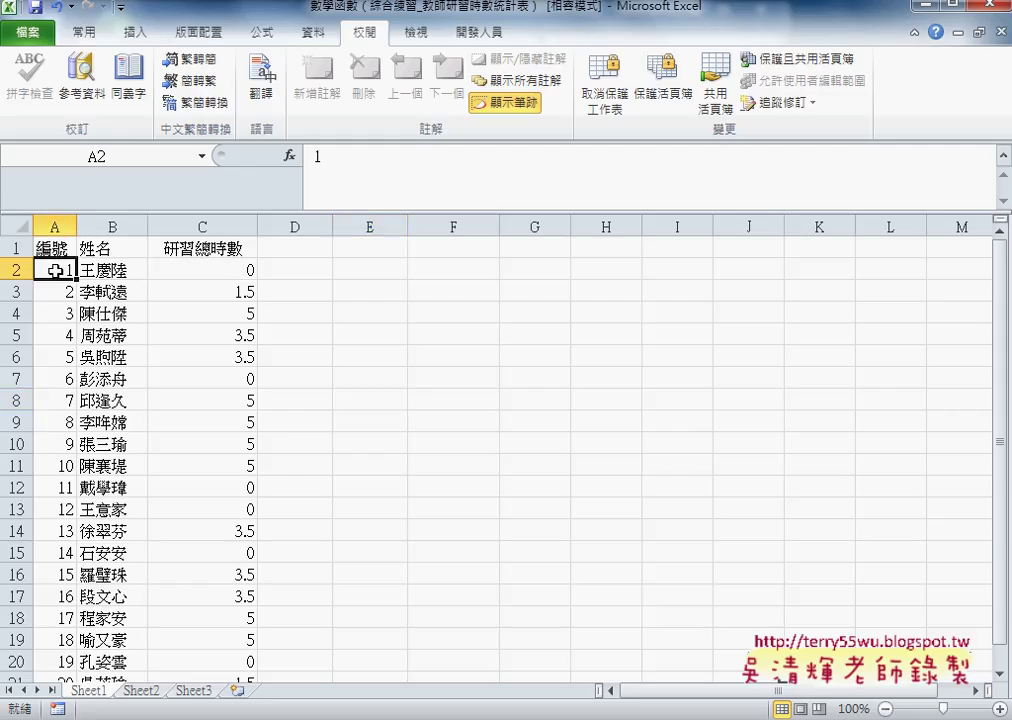
double_click(55, 270)
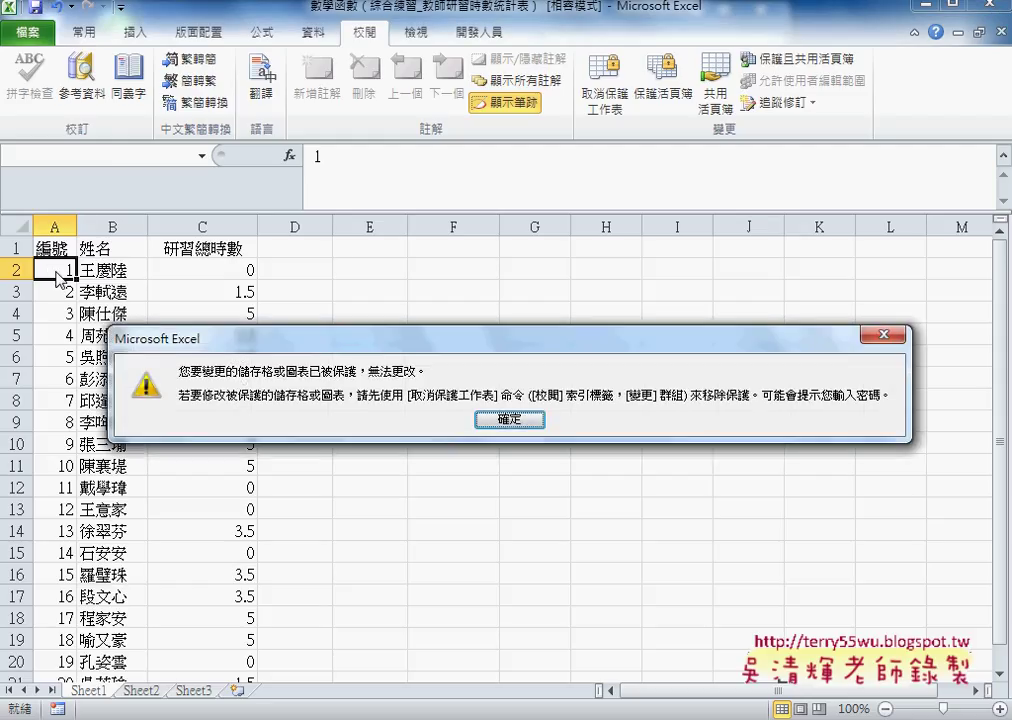
left_click(510, 420)
left_click(230, 274)
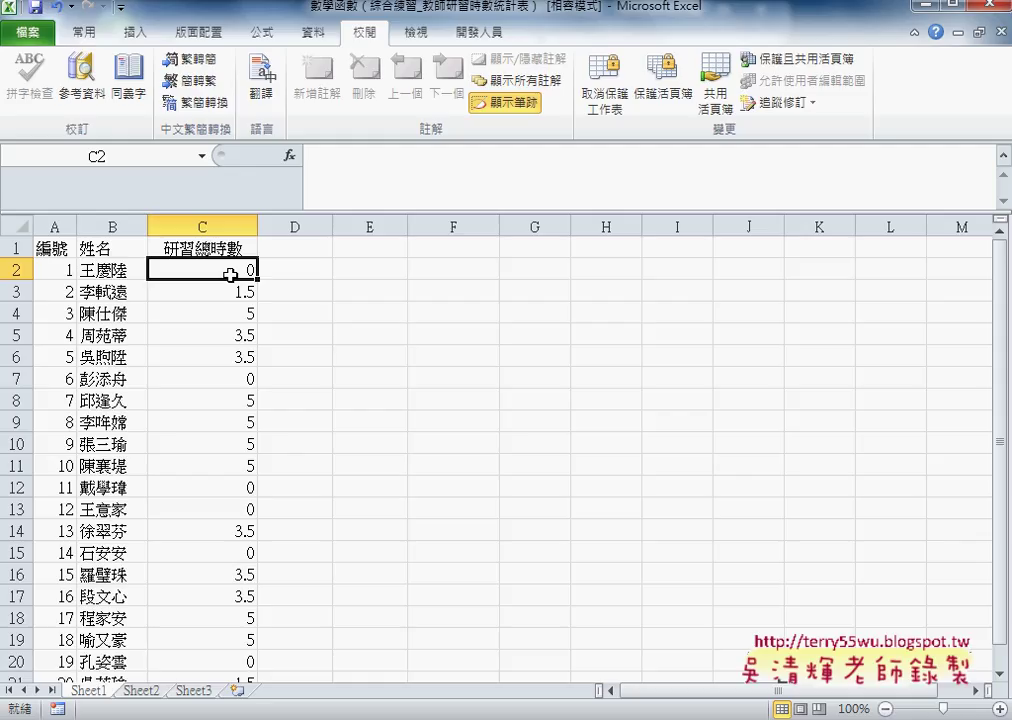
double_click(233, 280)
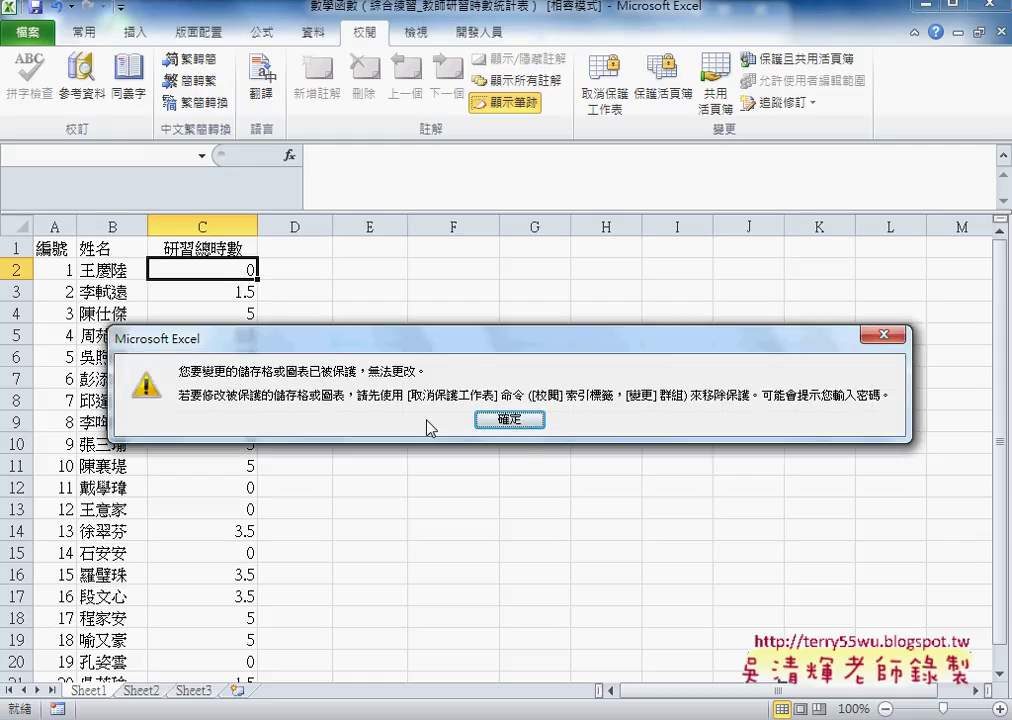
left_click(530, 421)
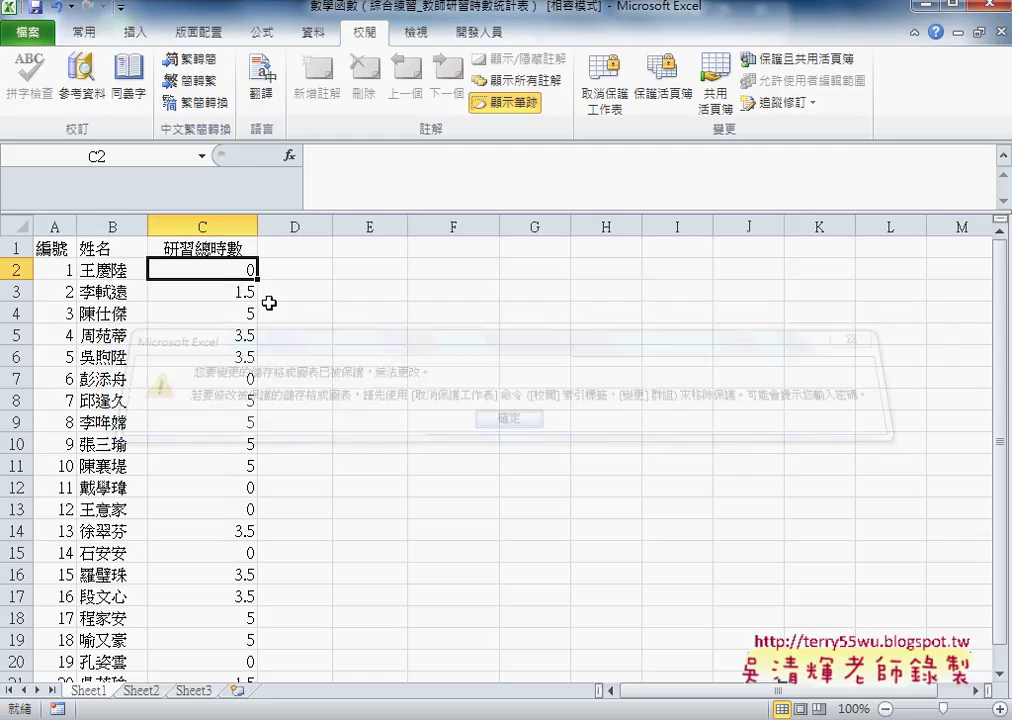
double_click(231, 274)
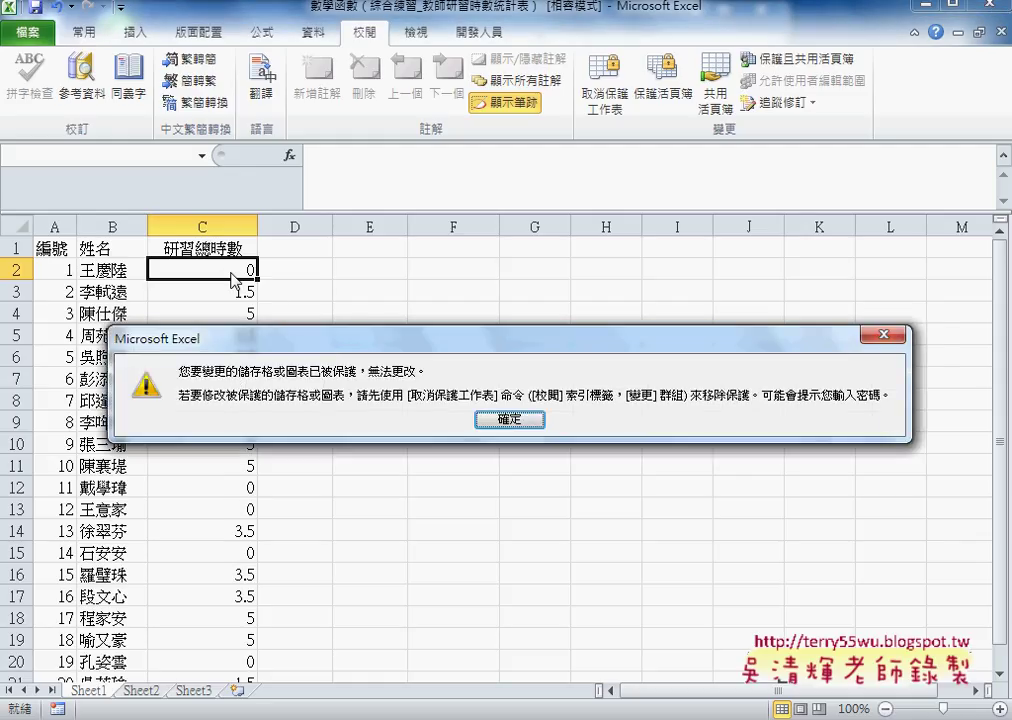
left_click(520, 419)
left_click(422, 405)
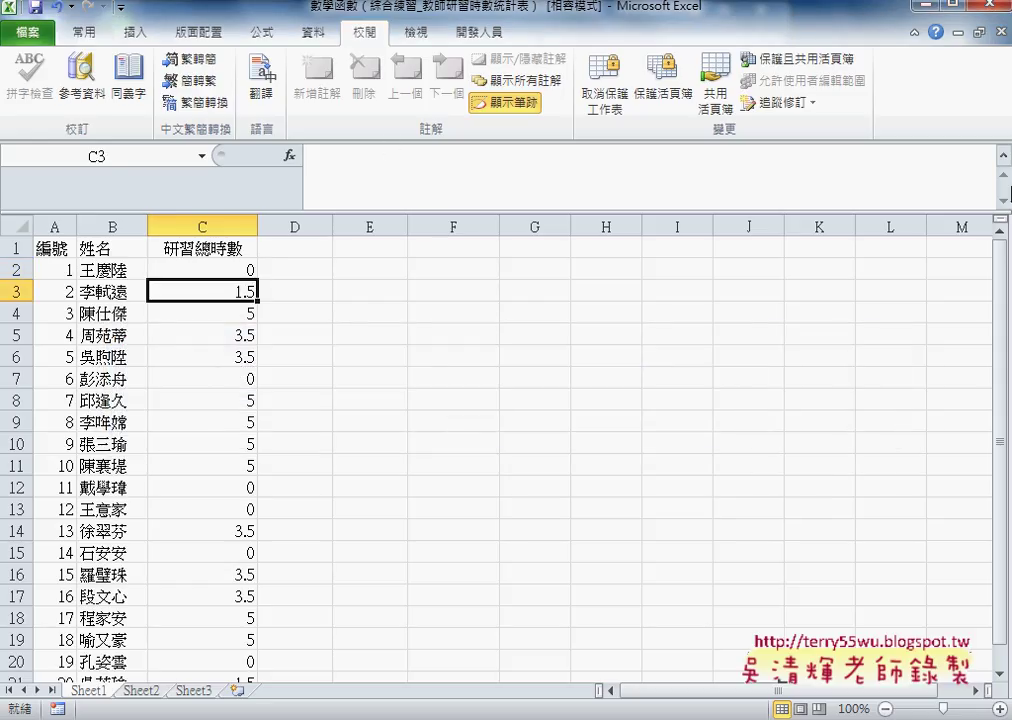
Step: Collapse the formula bar and check cells, including the range A1:B21
left_click(1003, 198)
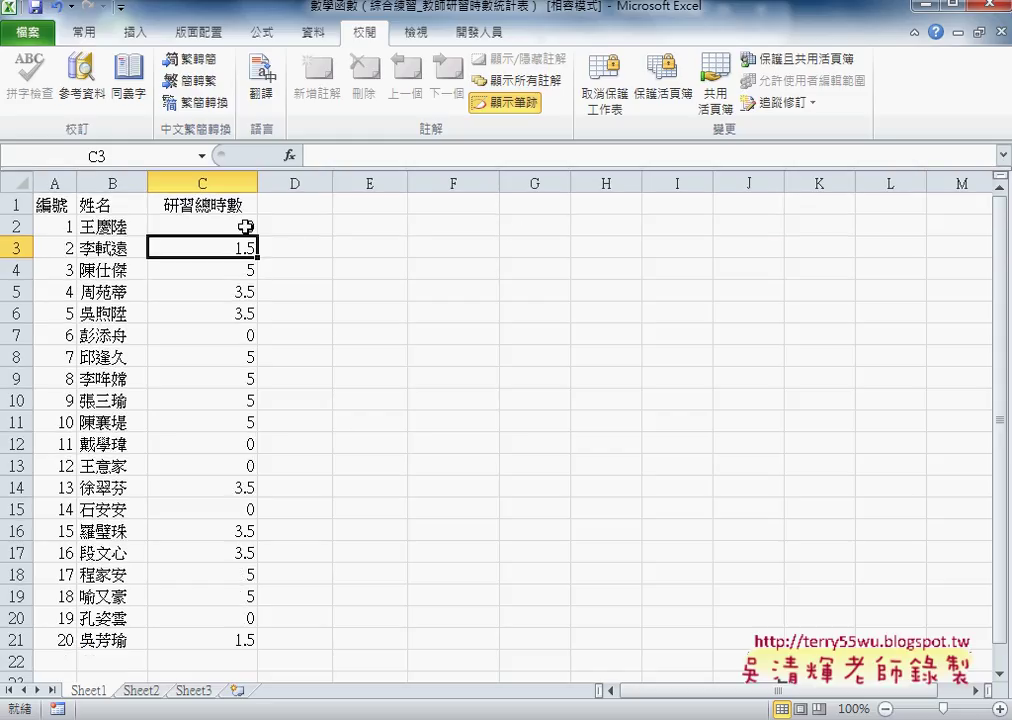
left_click(225, 261)
left_click(227, 229)
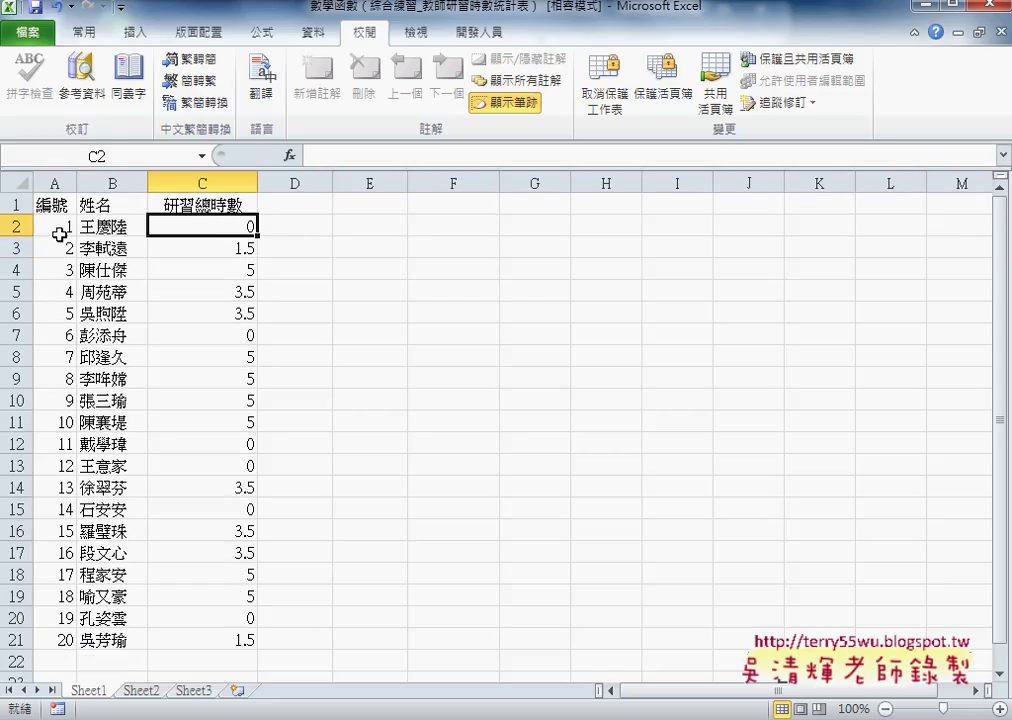
left_click(64, 229)
mouse_move(55, 205)
left_mouse_down()
mouse_move(90, 650)
mouse_move(90, 640)
left_mouse_up()
right_click(124, 302)
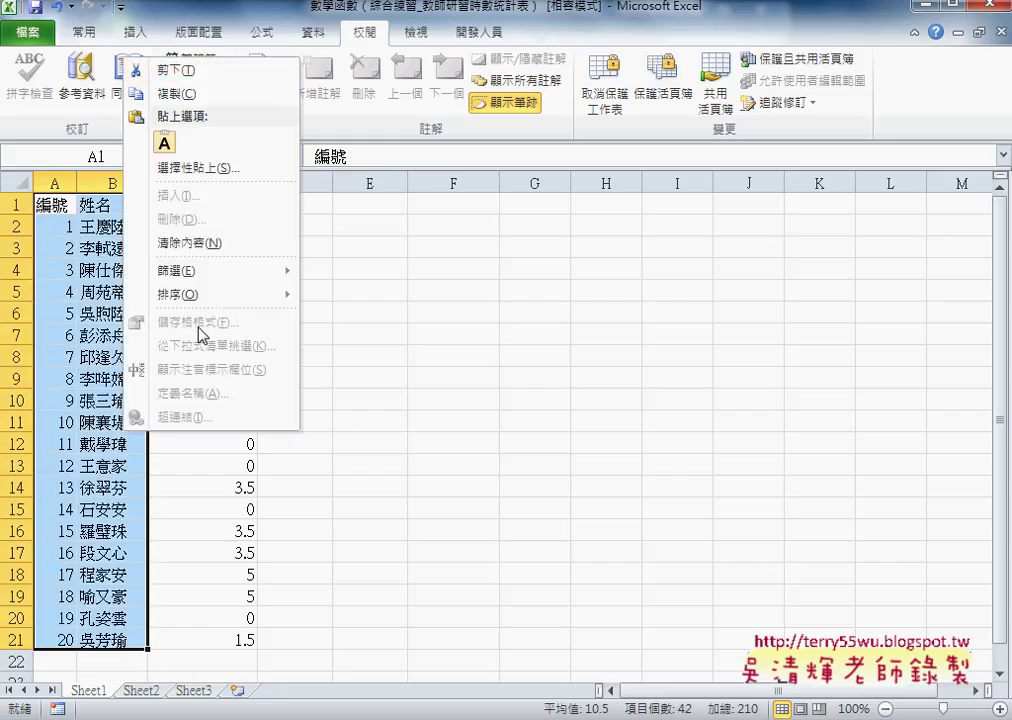
key("Escape")
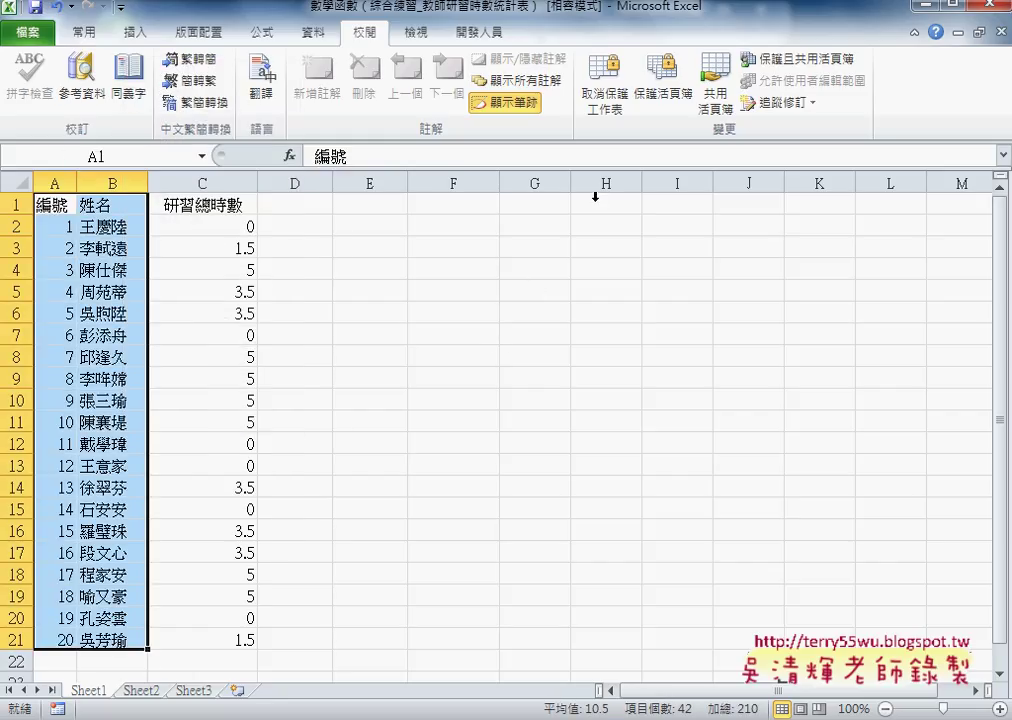
Step: Unprotect Sheet1 by entering the sheet password
left_click(605, 100)
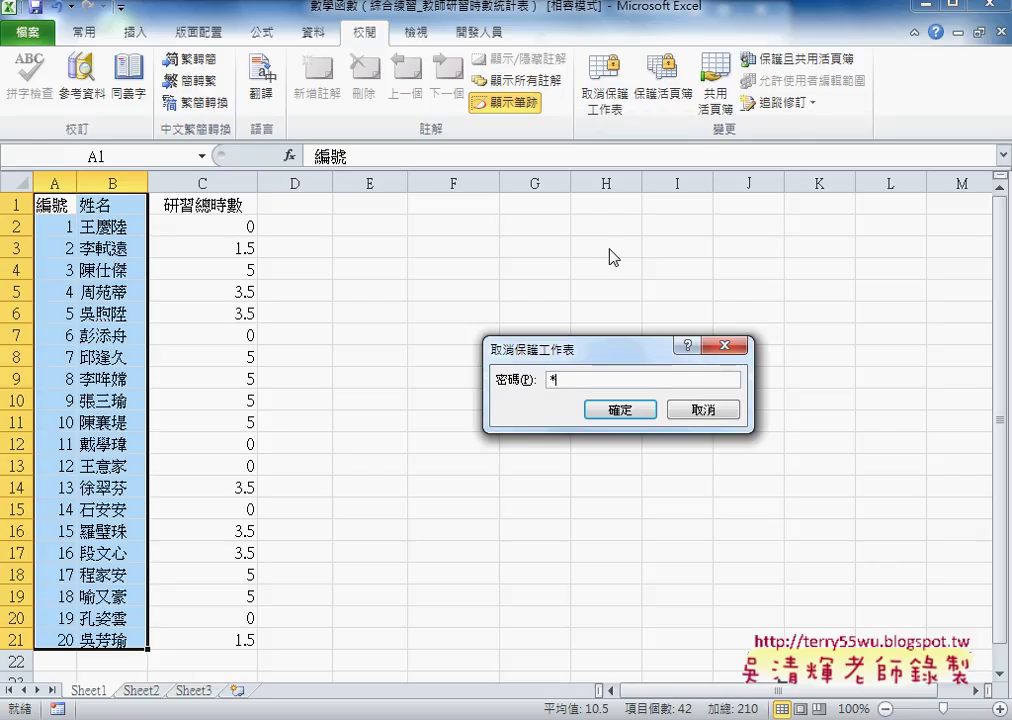
left_click(640, 411)
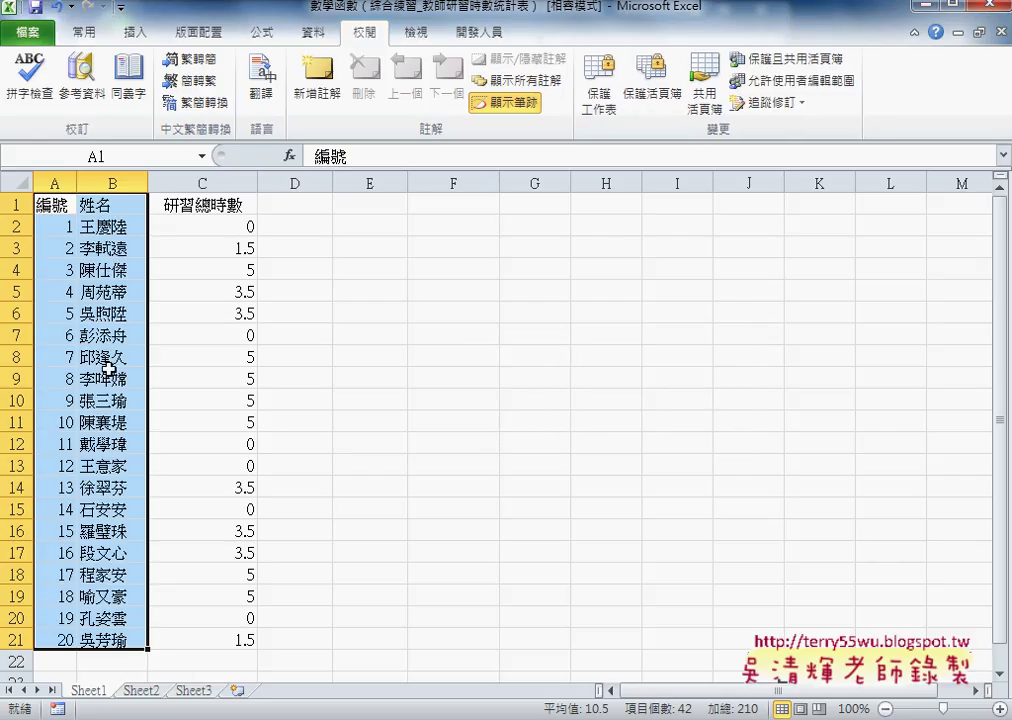
Step: Select the whole sheet and clear the Locked and Hidden protection options for all cells
right_click(140, 318)
left_click(180, 606)
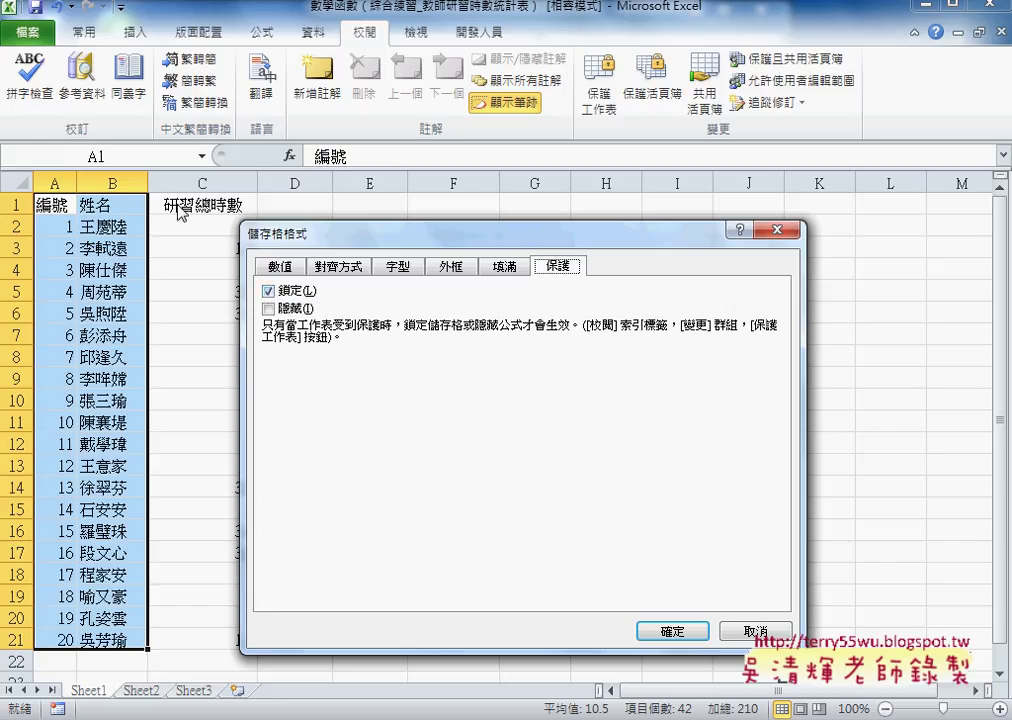
left_click(750, 631)
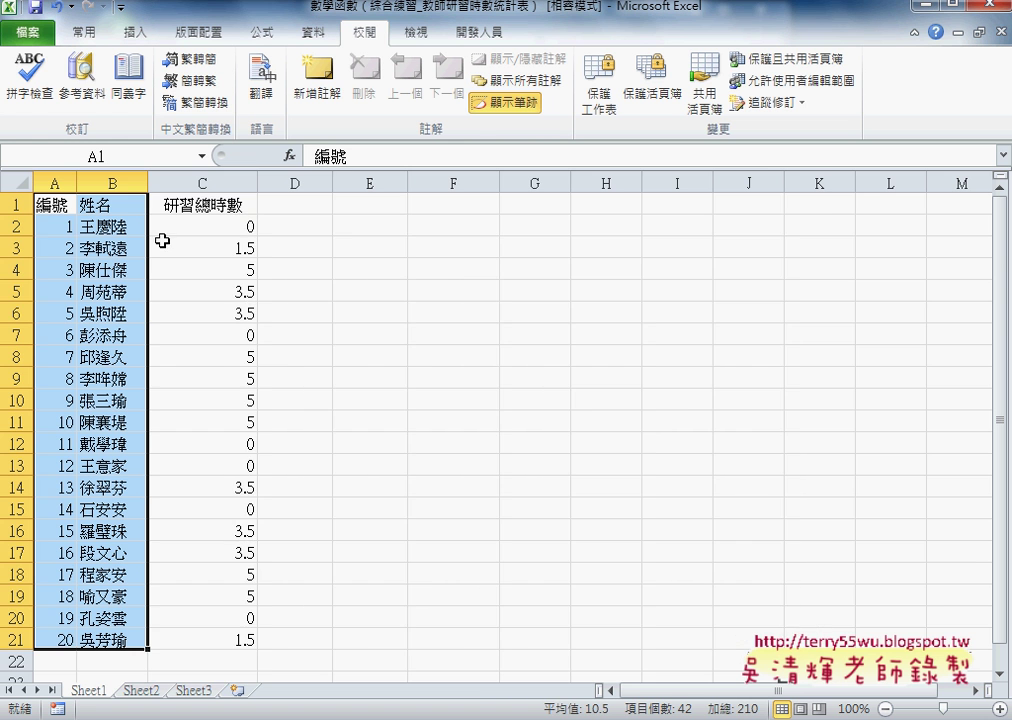
left_click(18, 182)
right_click(112, 227)
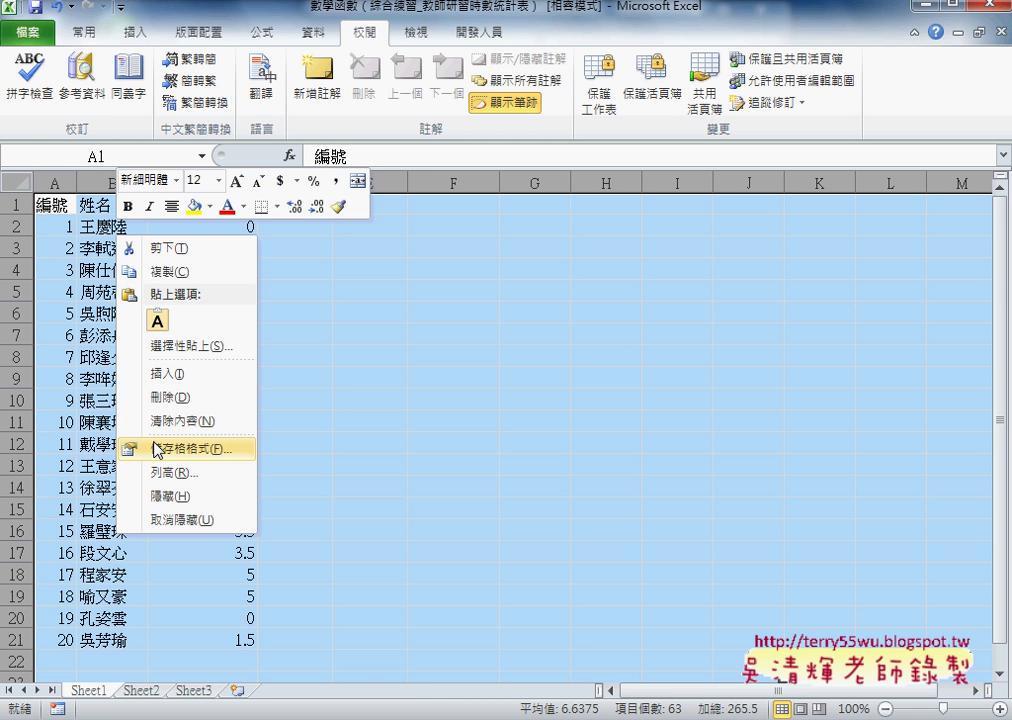
left_click(203, 447)
left_click_drag(248, 232, 531, 242)
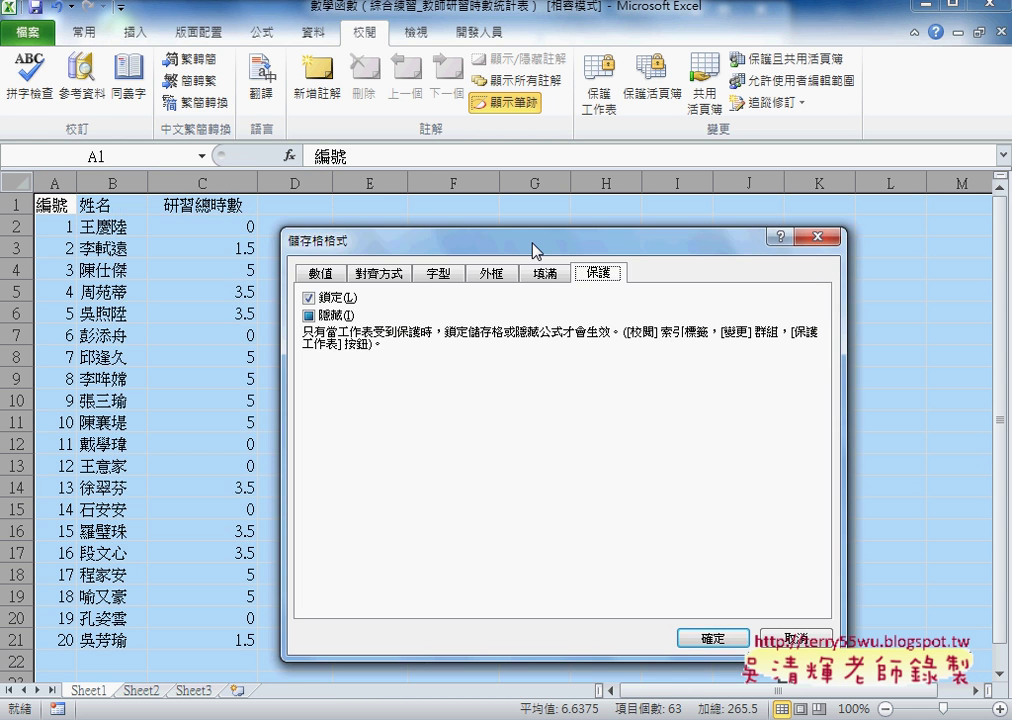
left_click(312, 298)
left_click(338, 315)
left_click(345, 315)
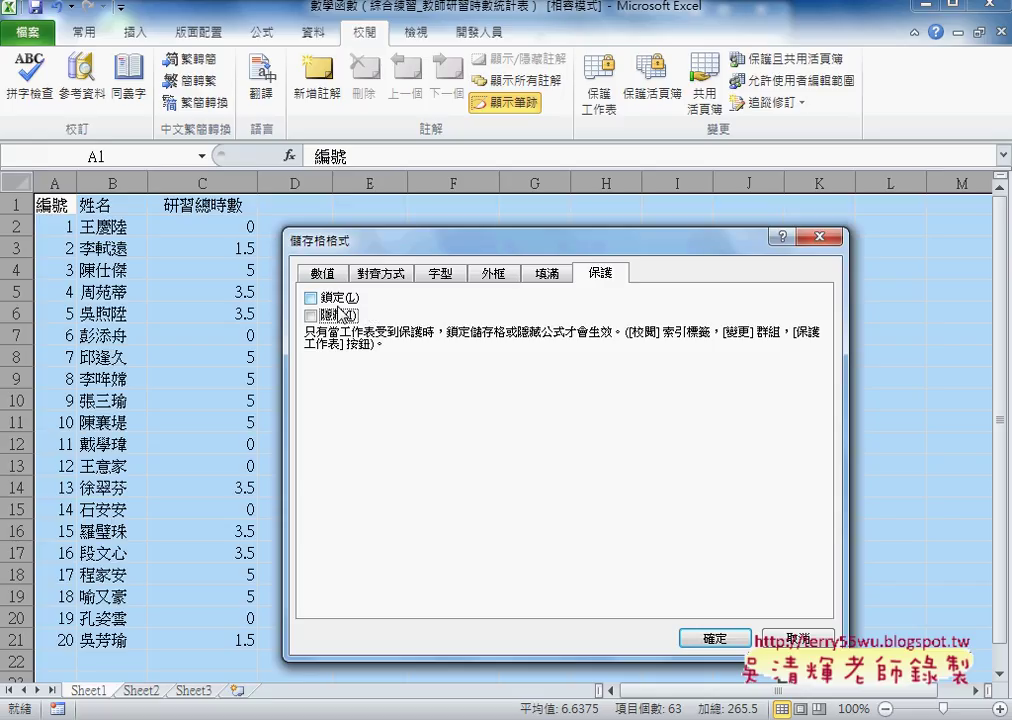
key("Return")
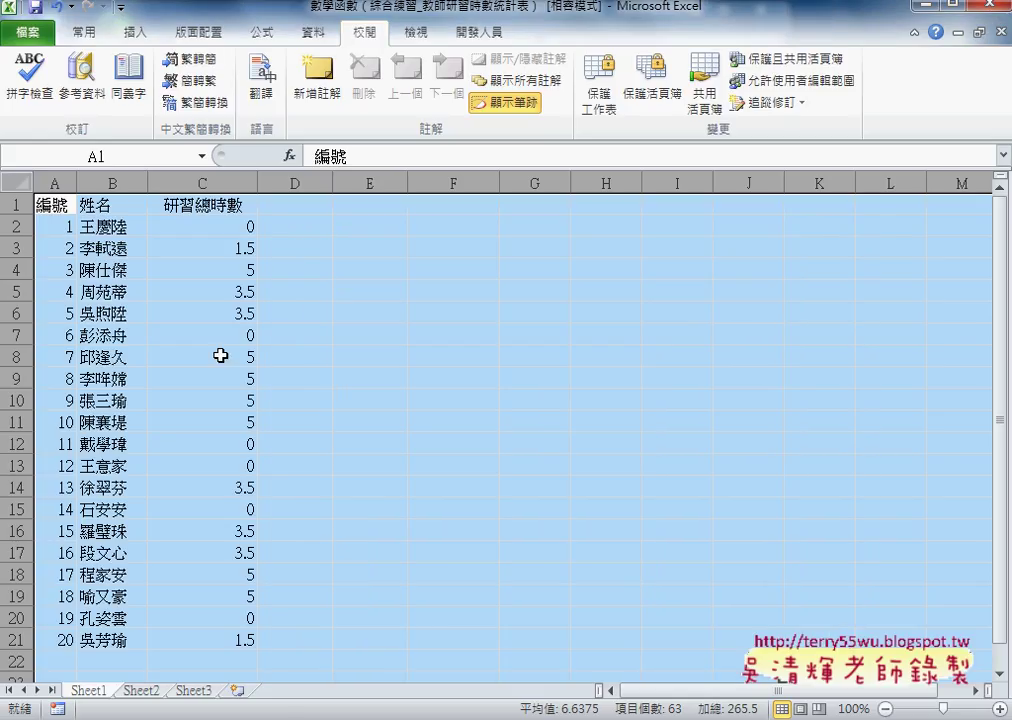
Step: Recheck the whole sheet's protection settings and reapply unlocked, unhidden to every cell, then select C2:C21
right_click(187, 247)
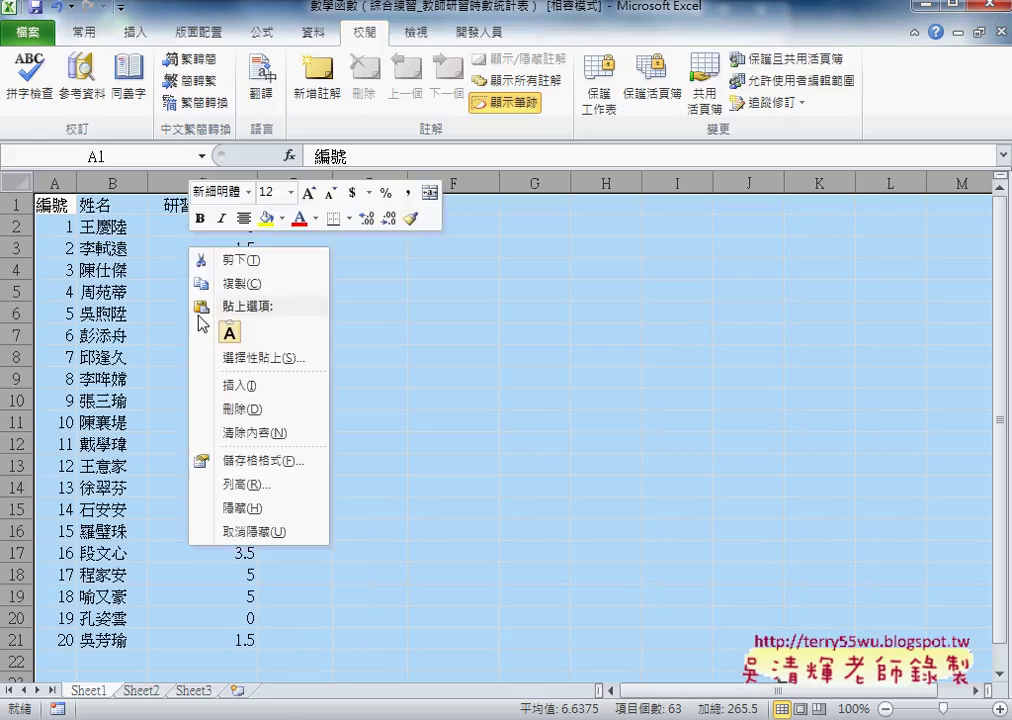
left_click(245, 458)
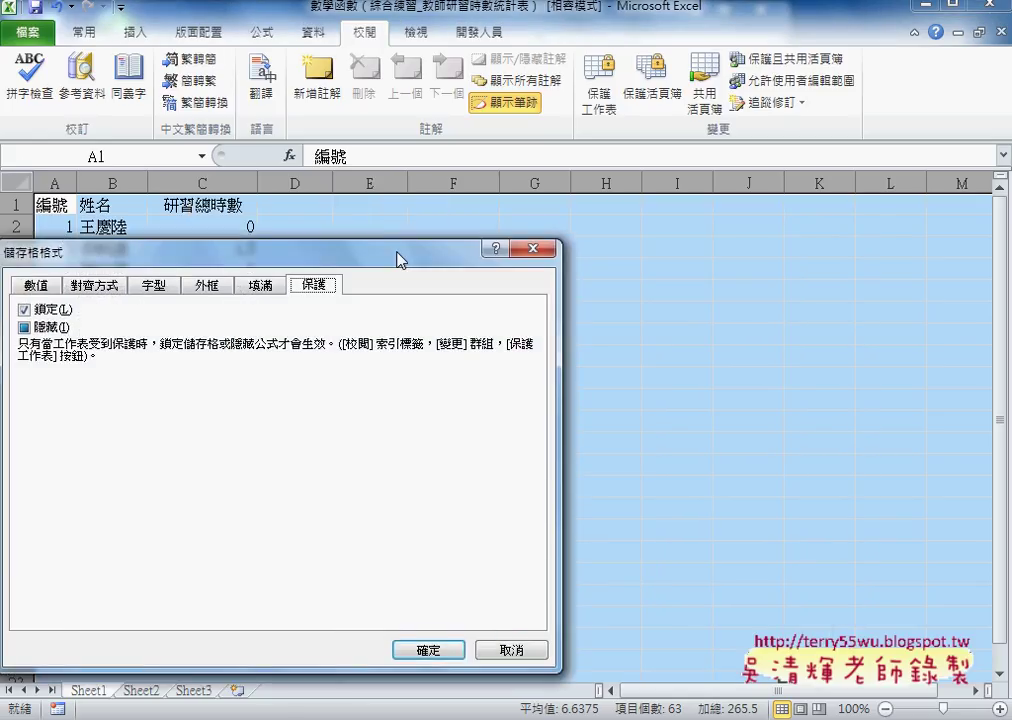
left_click_drag(400, 250, 656, 254)
left_click(282, 312)
left_click(283, 330)
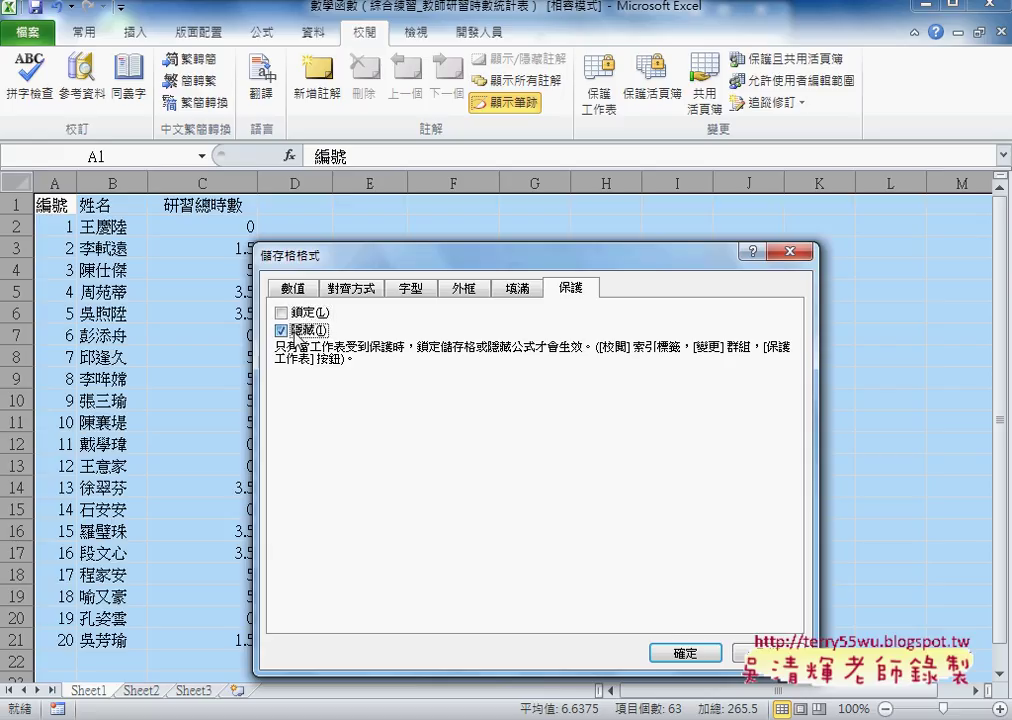
left_click(296, 334)
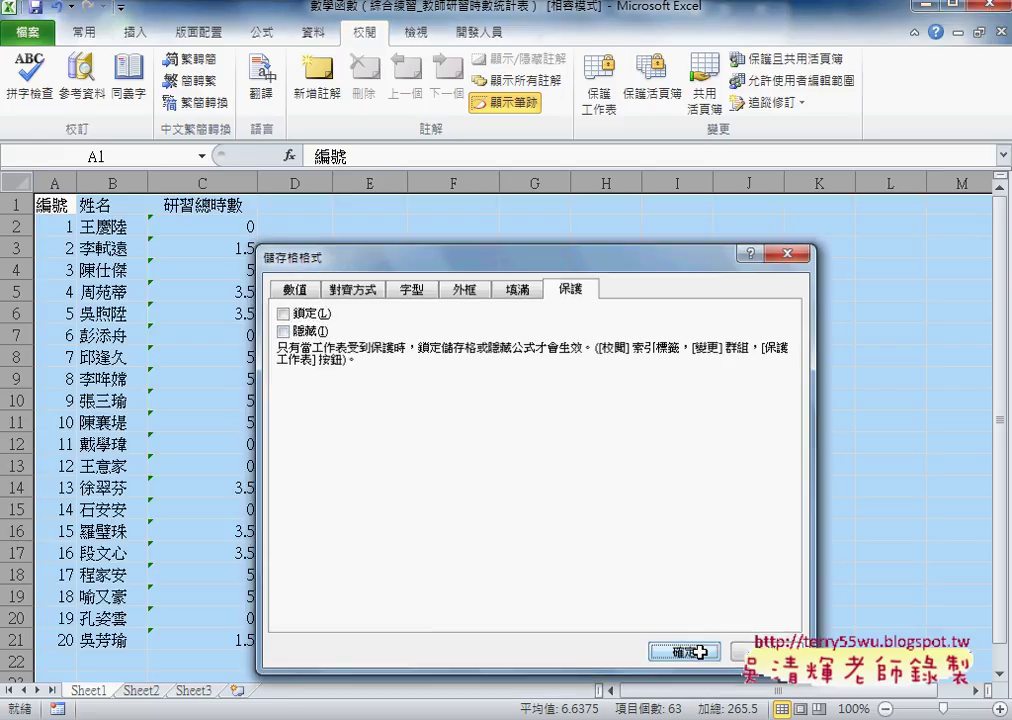
left_click(683, 652)
left_click_drag(236, 237, 206, 640)
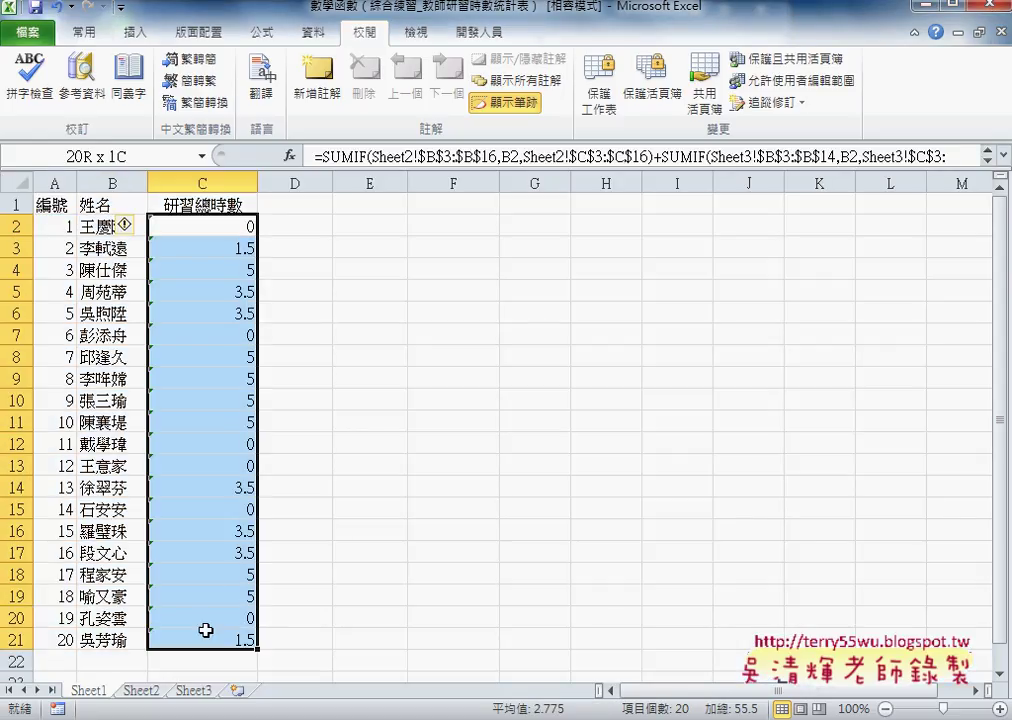
Step: Lock the training-hour total cells in column C and hide their formulas
right_click(228, 316)
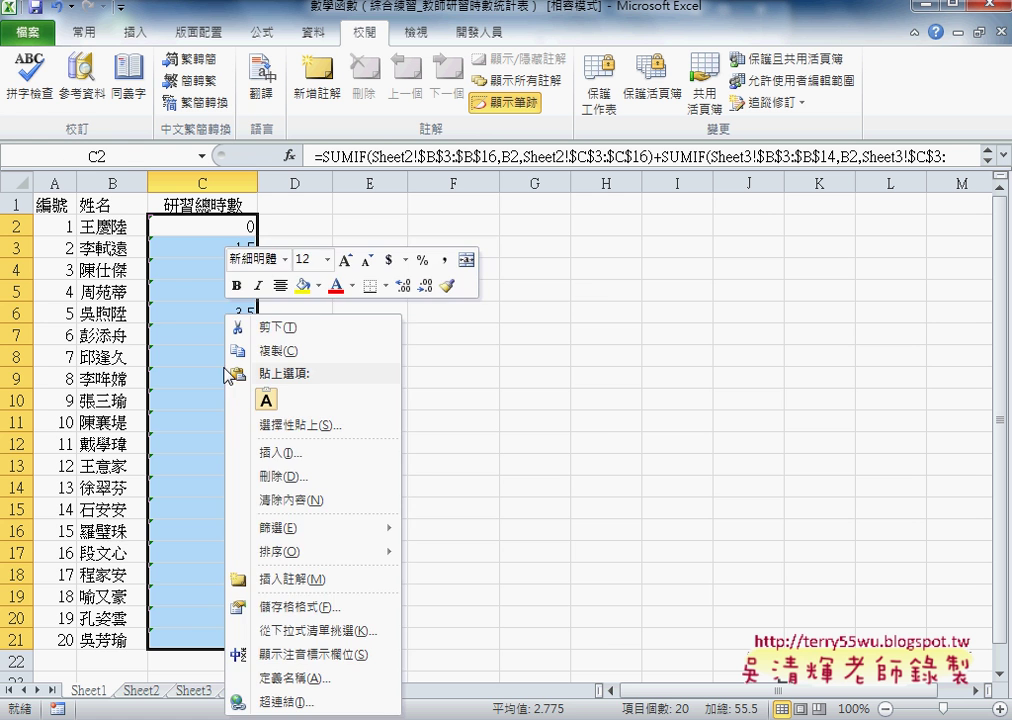
left_click(295, 607)
left_click_drag(360, 300, 600, 273)
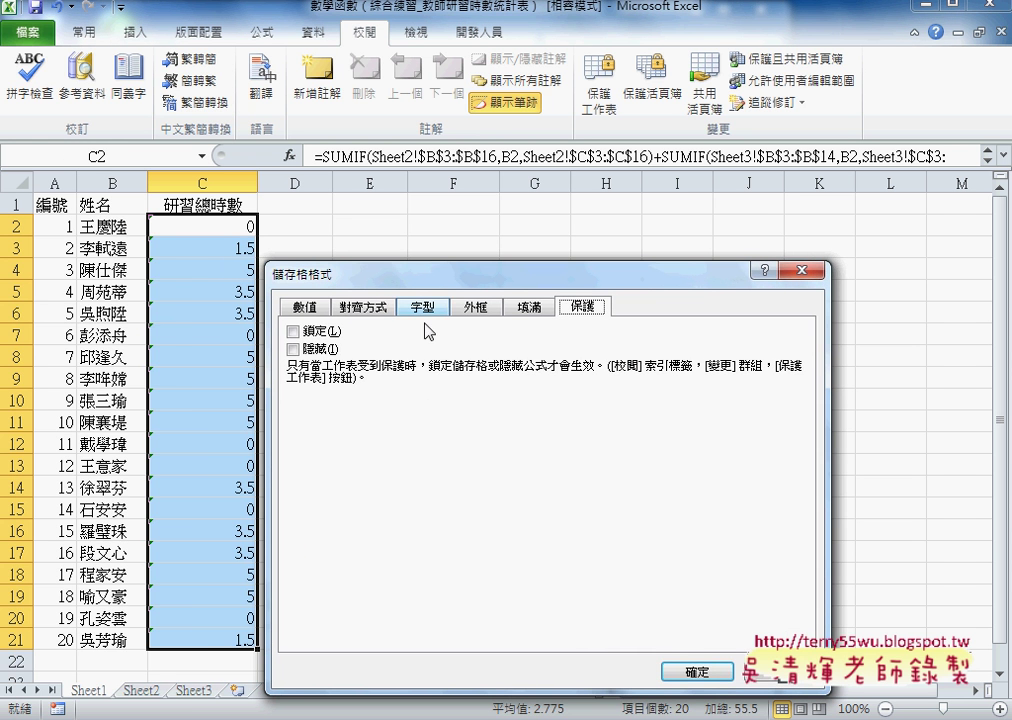
left_click(293, 331)
left_click(293, 349)
key("Return")
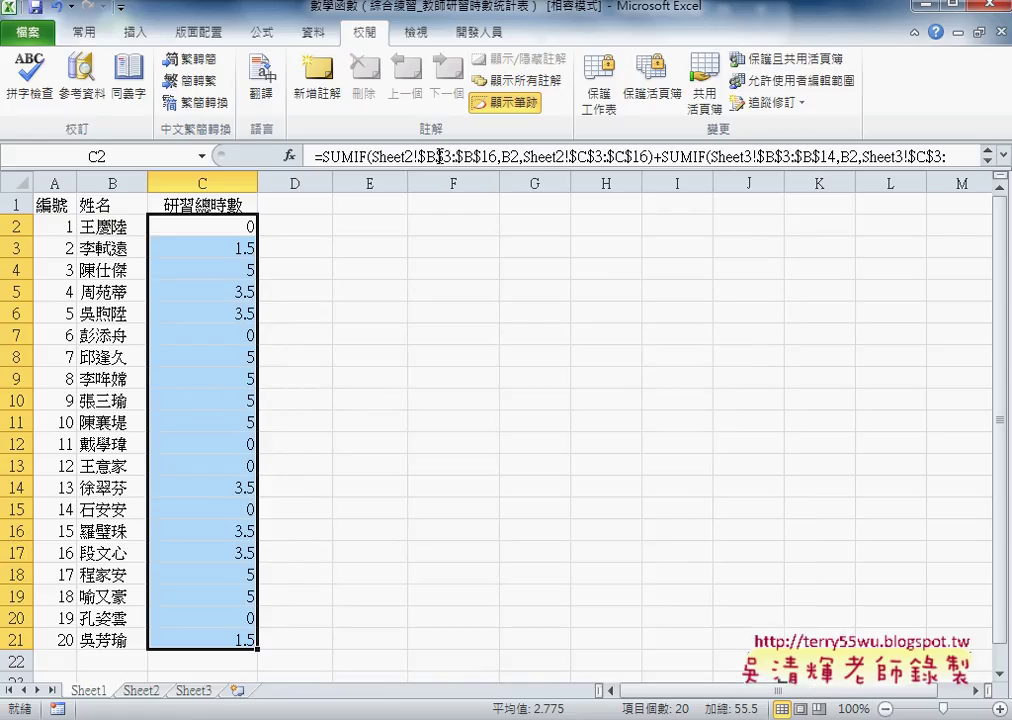
Step: Protect Sheet1 with a password, entering it again to confirm
left_click(599, 95)
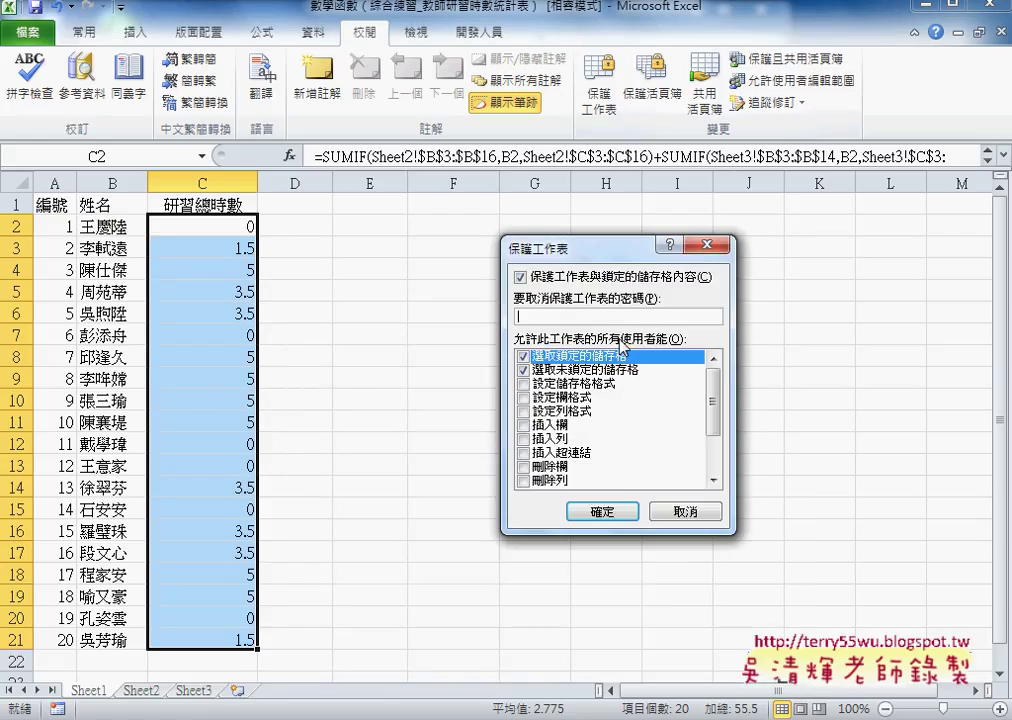
key("Return")
type("1")
key("Return")
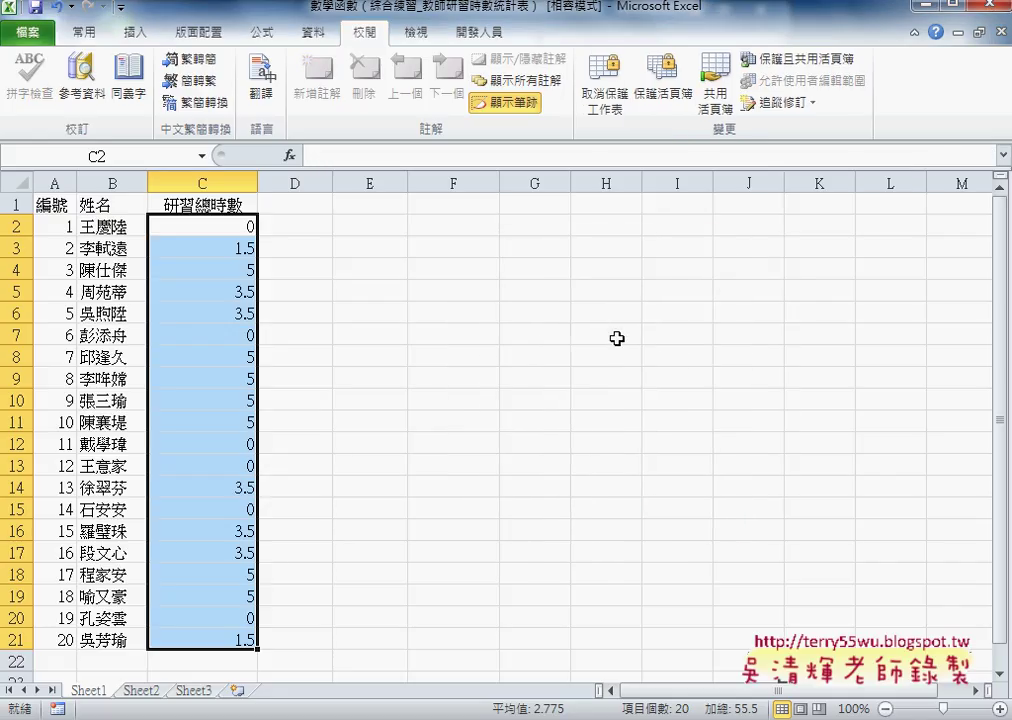
Step: Change the value in unlocked cell A2 from 1 to 2
left_click(43, 227)
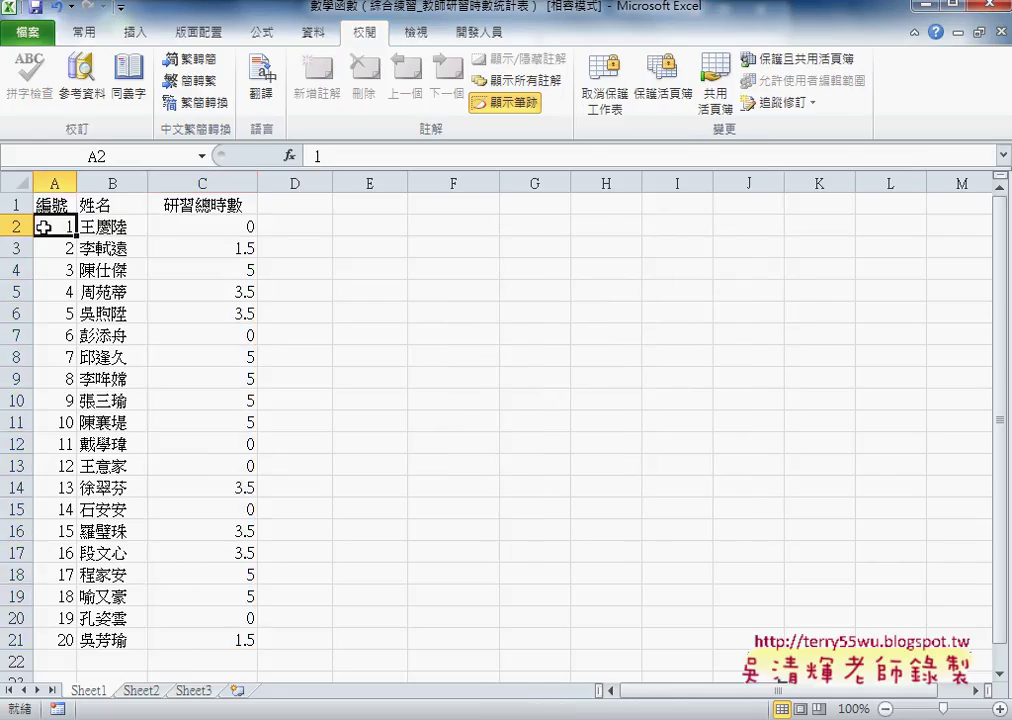
type("2")
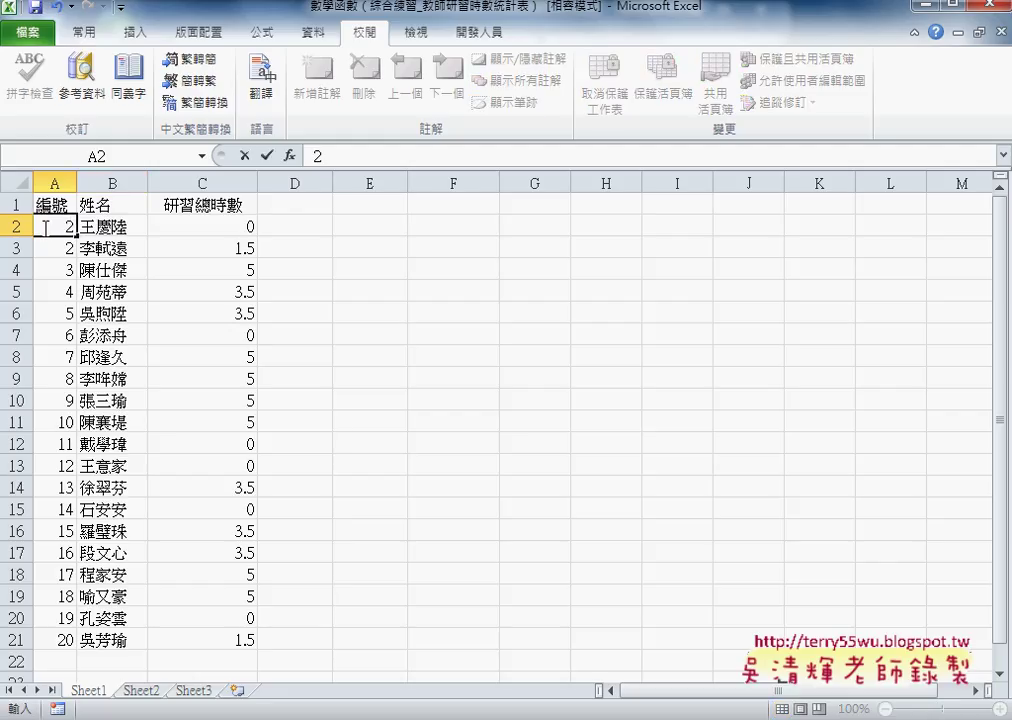
left_click(266, 155)
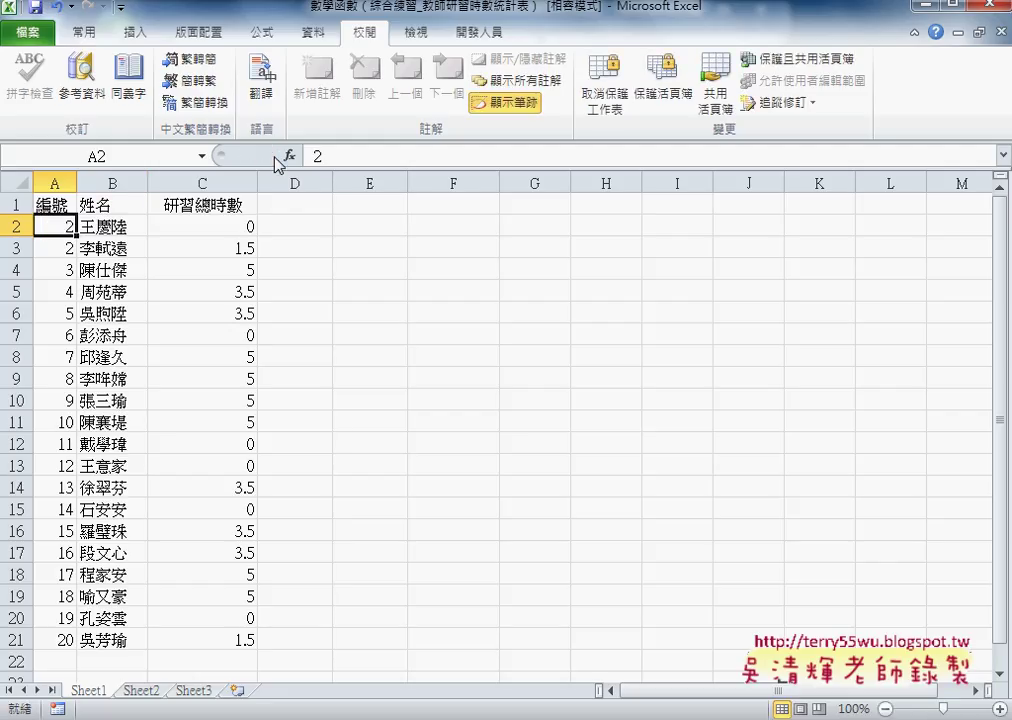
Step: Try editing the protected total in C2 and dismiss the protected-cell warning
left_click(204, 226)
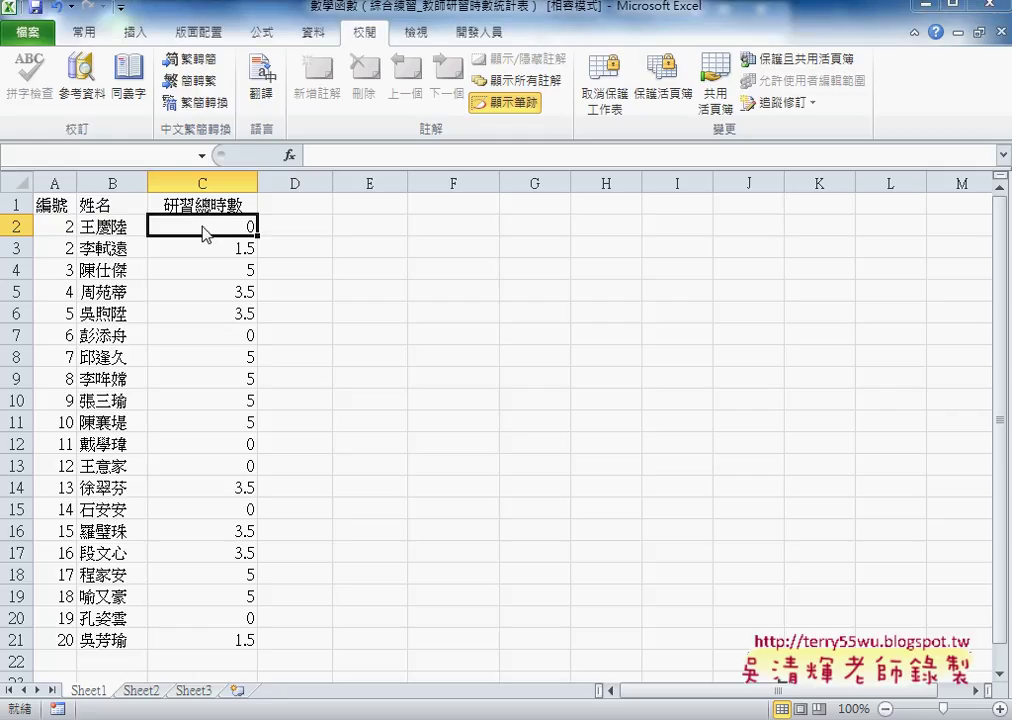
double_click(202, 229)
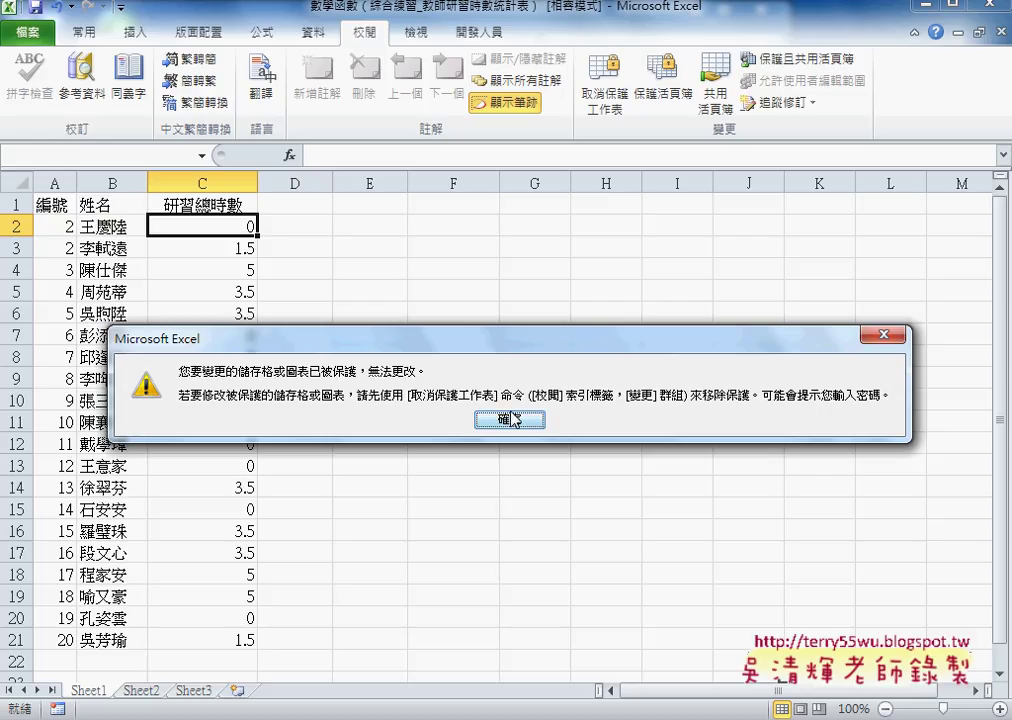
left_click(512, 419)
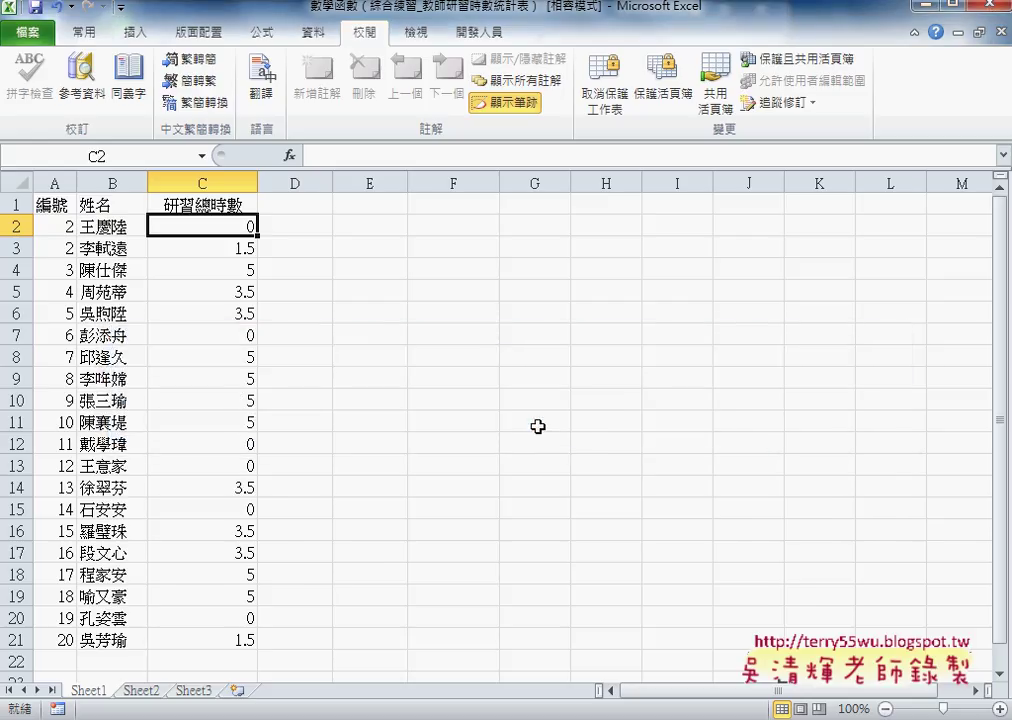
left_click(614, 105)
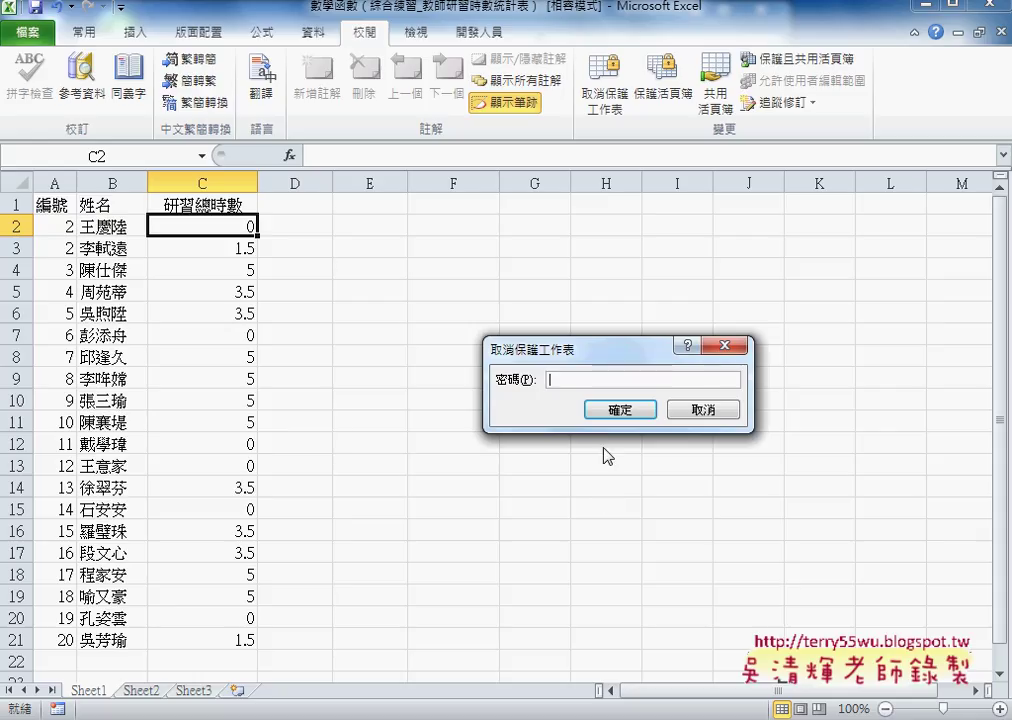
type("****")
key("BackSpace")
key("BackSpace")
key("BackSpace")
key("BackSpace")
left_click(704, 410)
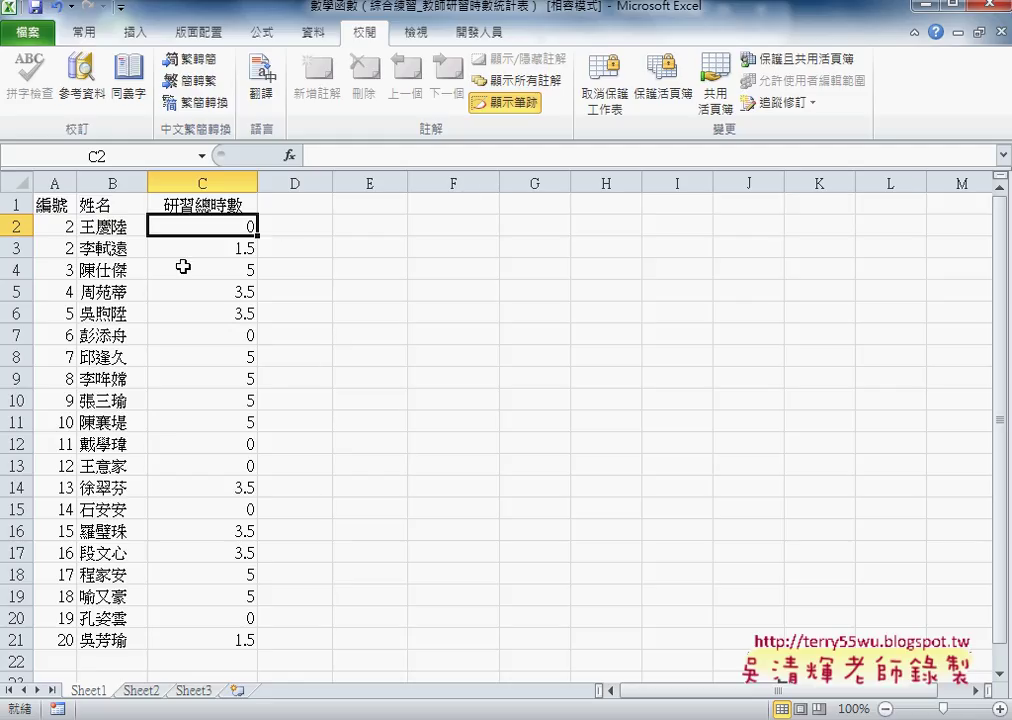
Step: Review the Sheet2 and Sheet3 data, selecting Sheet3's IDs A3:A14 and hours C3:C14, then return to Sheet1
left_click(140, 690)
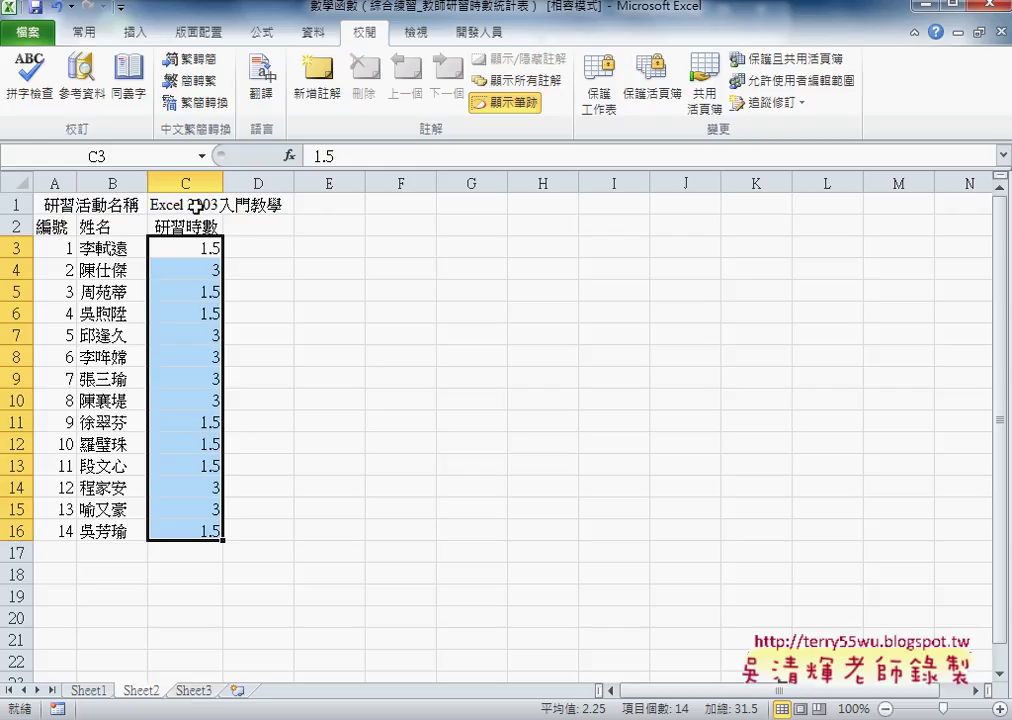
left_click(200, 692)
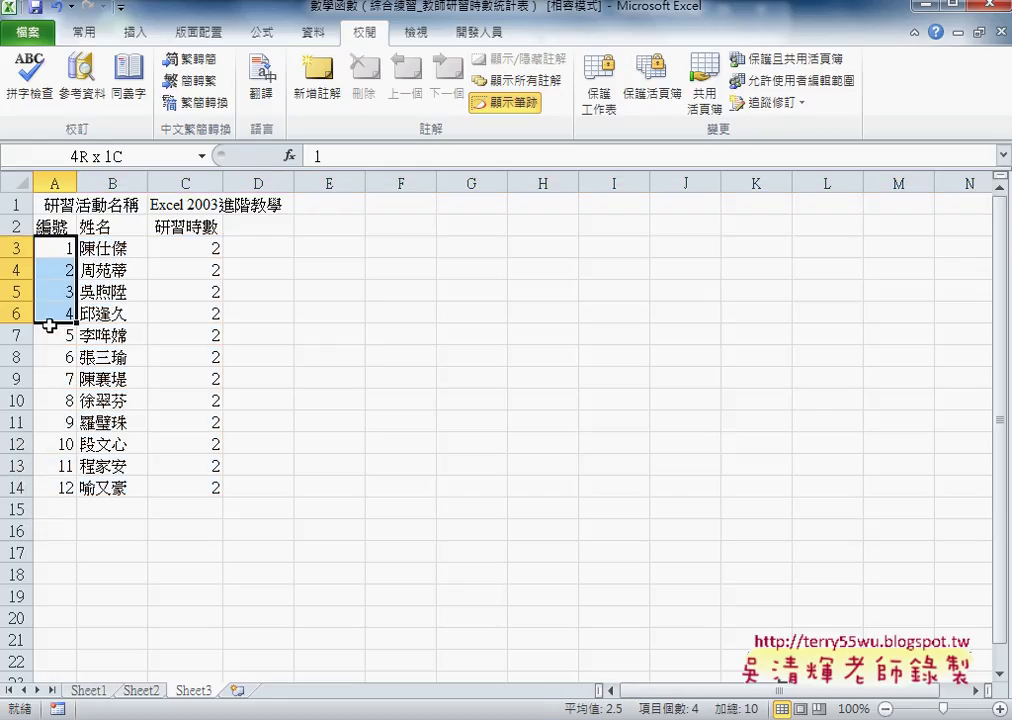
left_click_drag(50, 248, 56, 480)
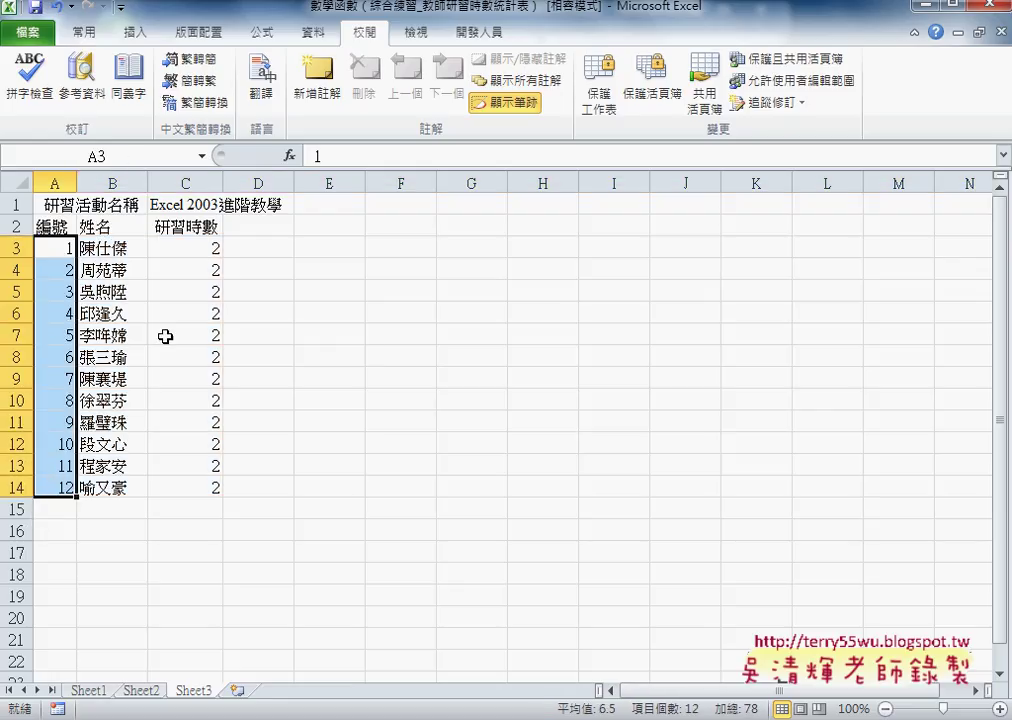
left_click_drag(200, 250, 196, 491)
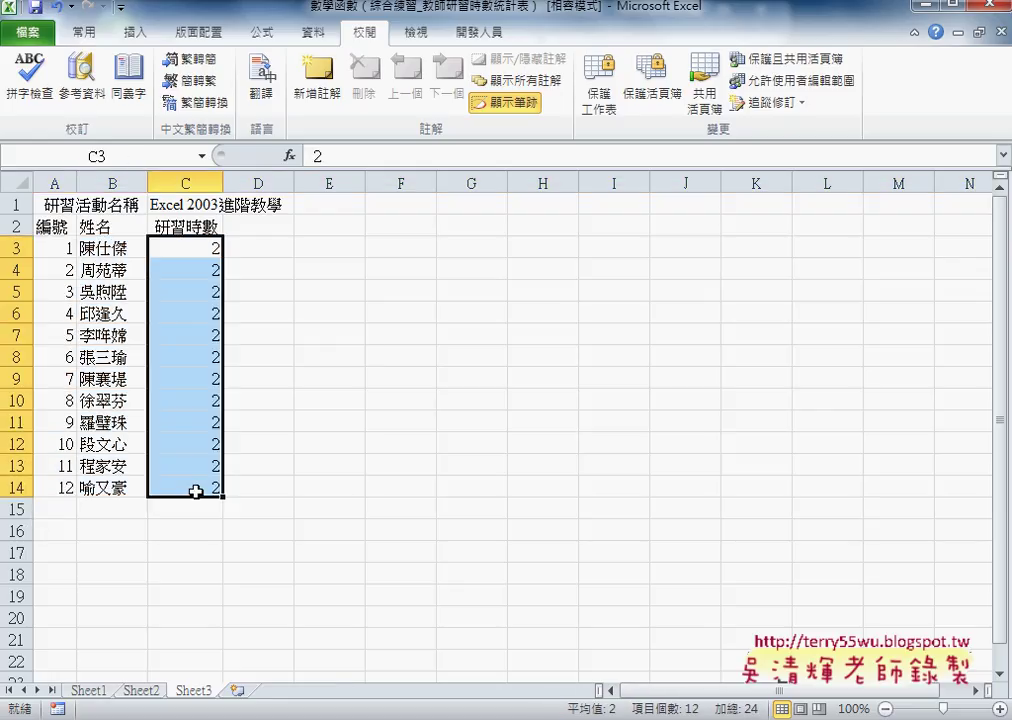
left_click(89, 691)
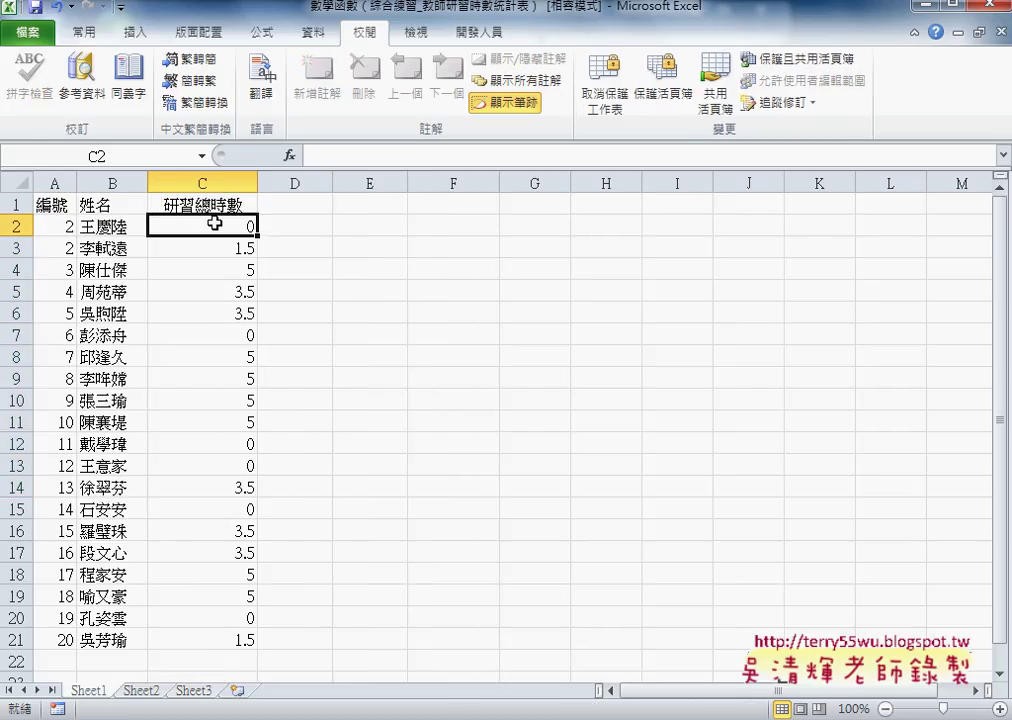
Step: Unprotect Sheet1 by entering the sheet password
left_click(603, 107)
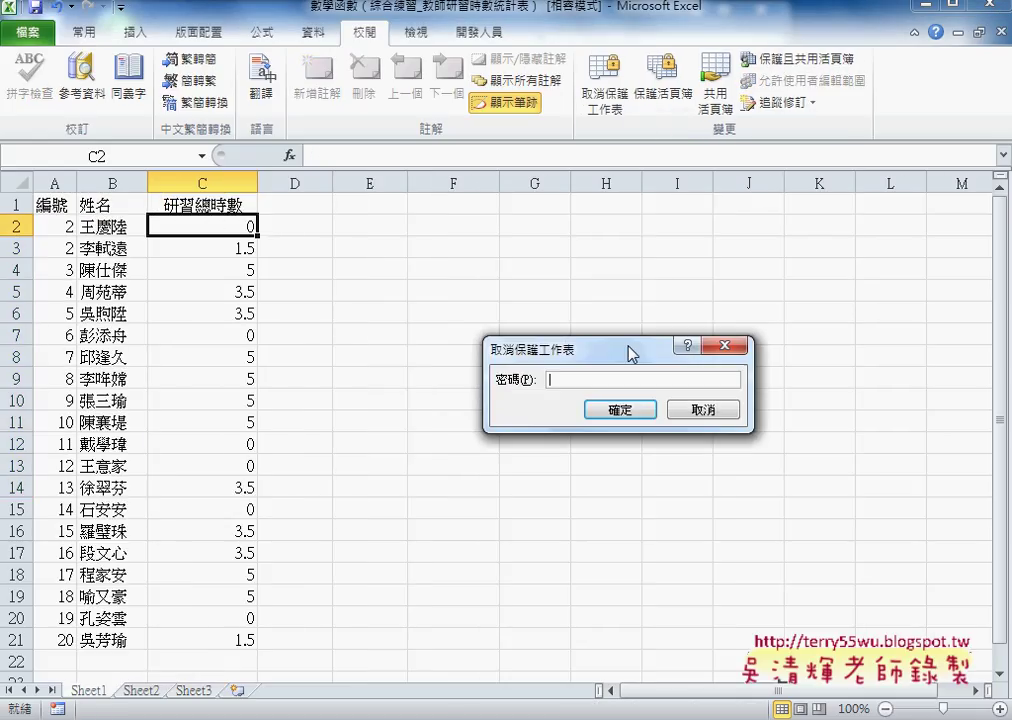
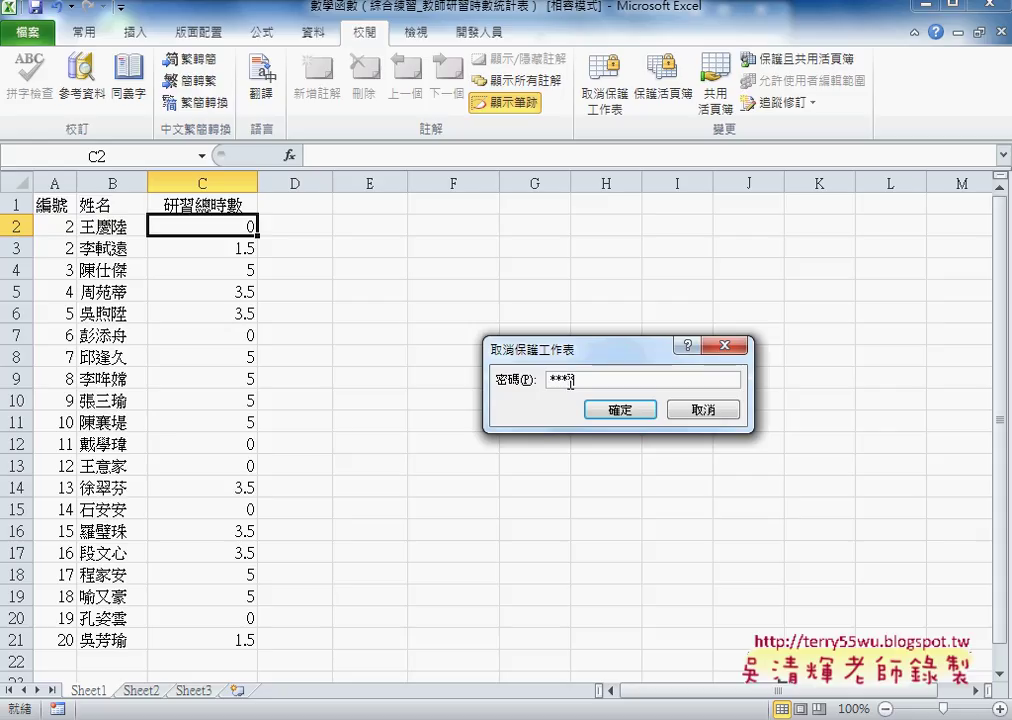
key("Return")
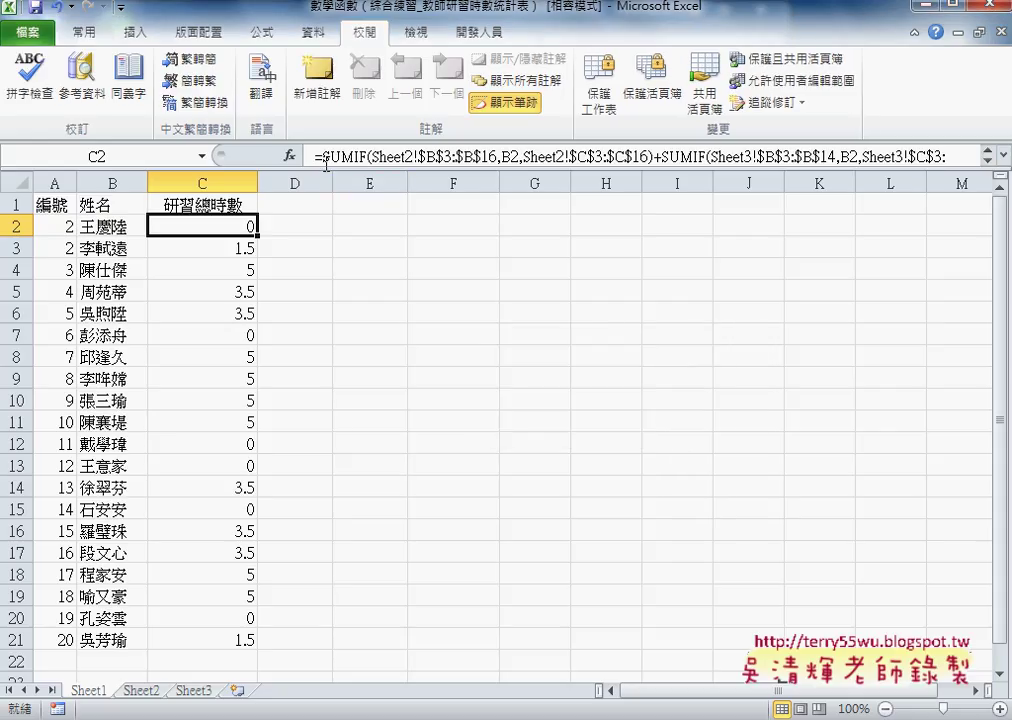
Step: Inspect C2's formula in the formula bar, highlighting the Sheet2 SUMIF term and then the Sheet3 term
left_click_drag(320, 156, 655, 165)
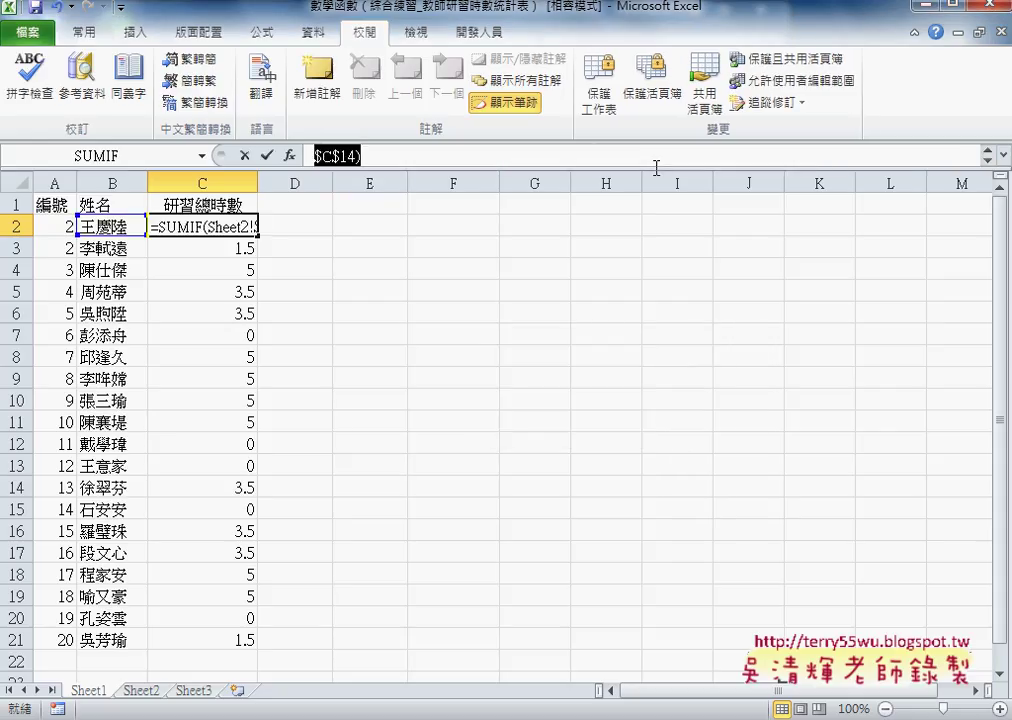
left_click(988, 156)
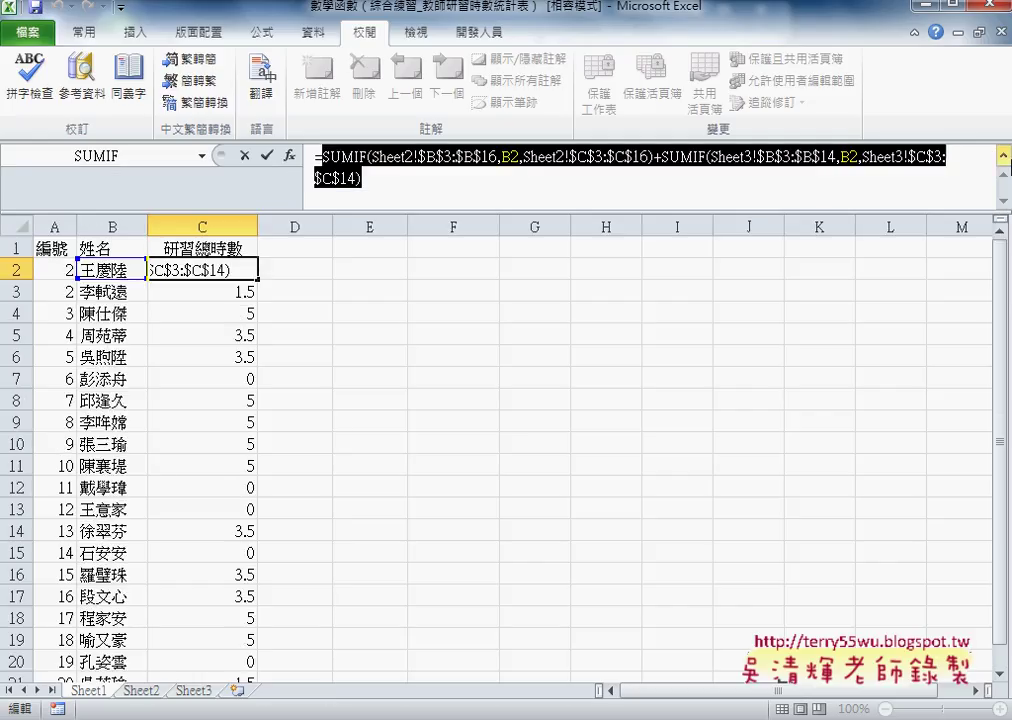
left_click(657, 157)
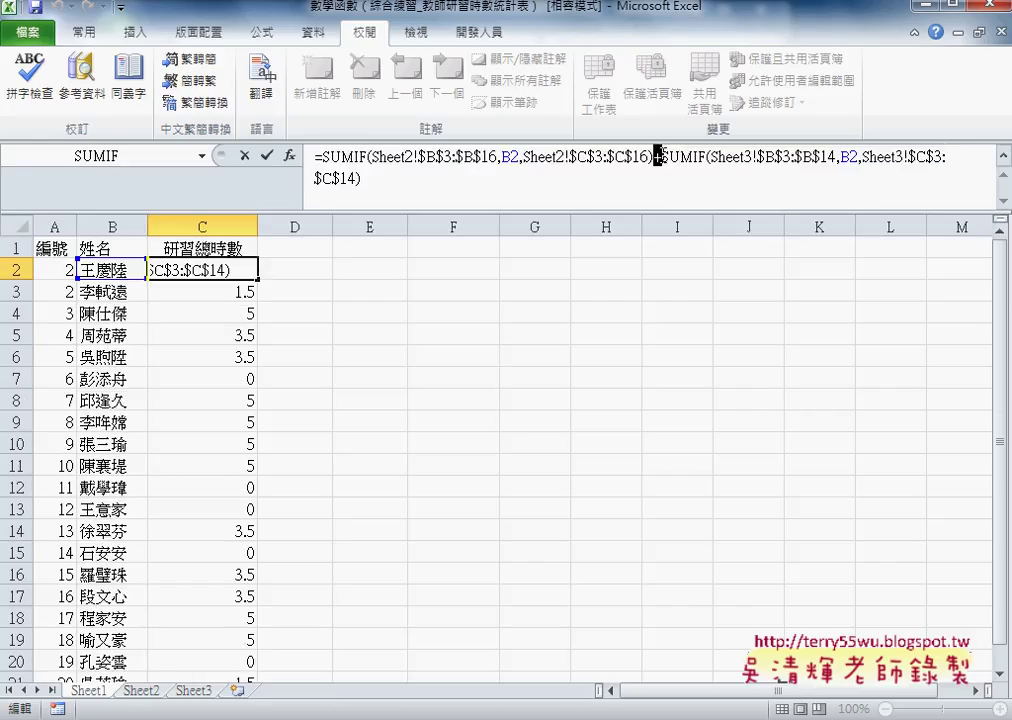
left_click_drag(661, 157, 741, 238)
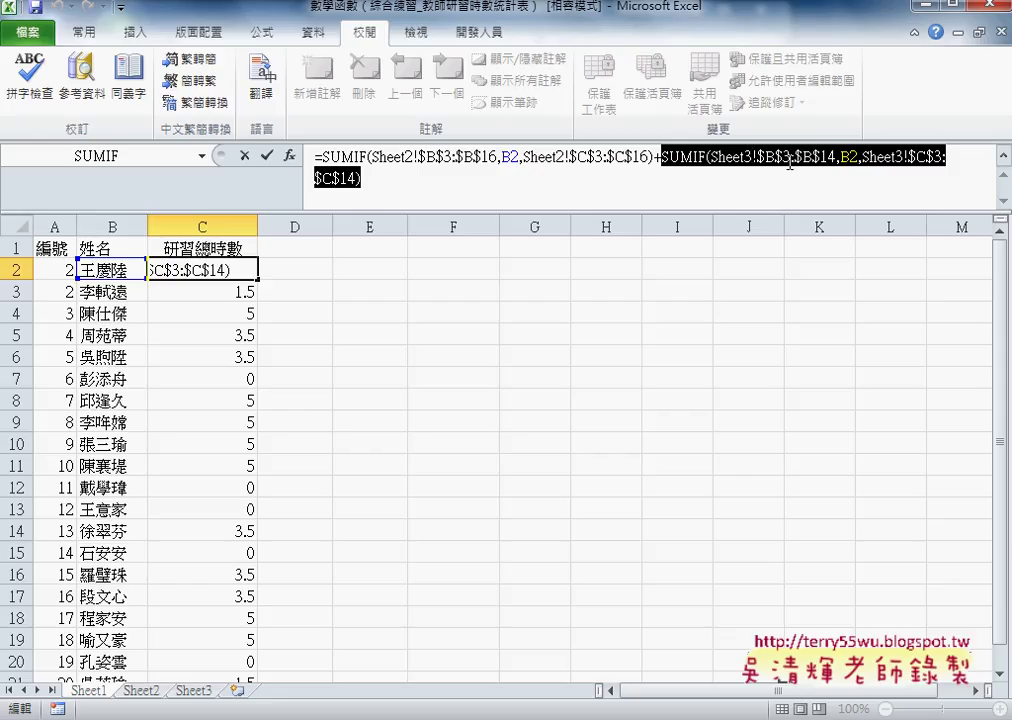
left_click(843, 160)
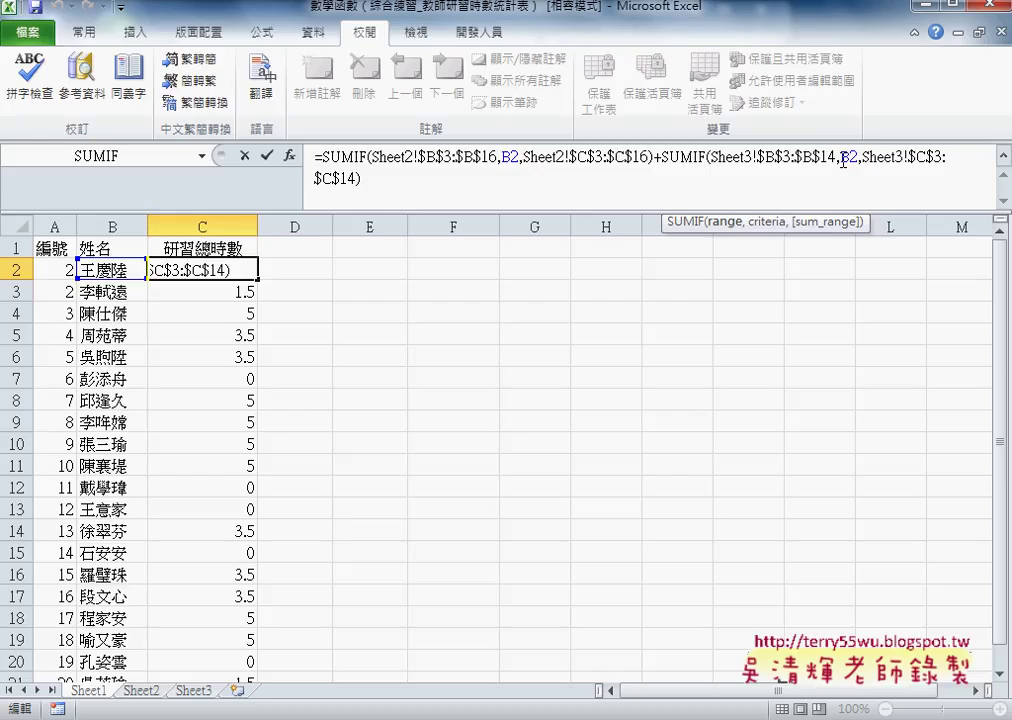
key("Left")
key("Left")
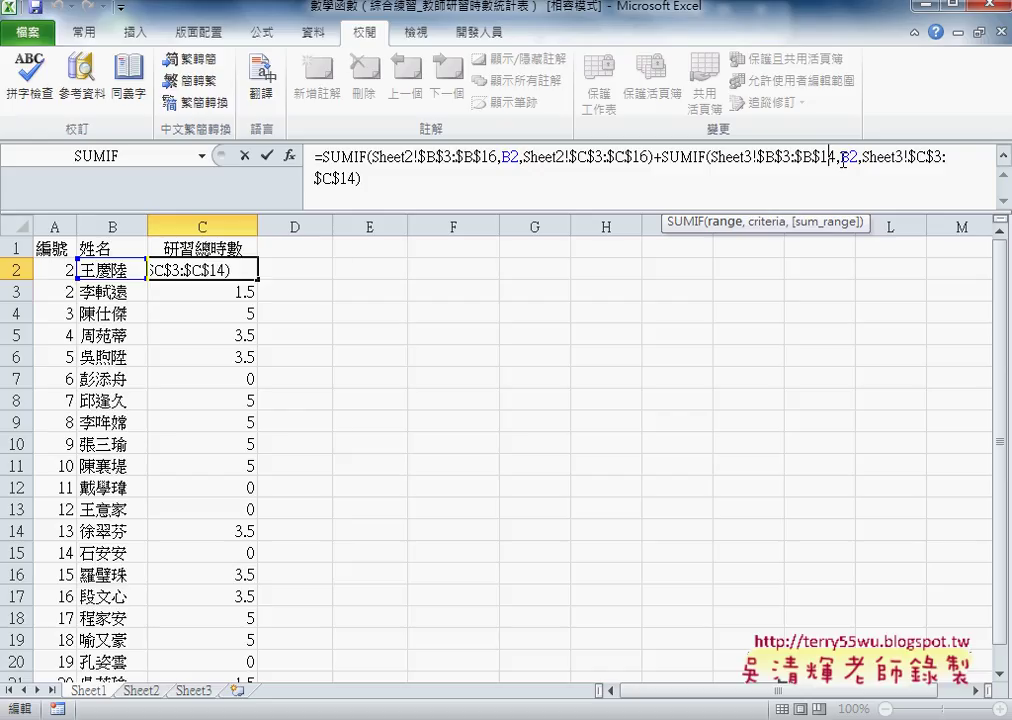